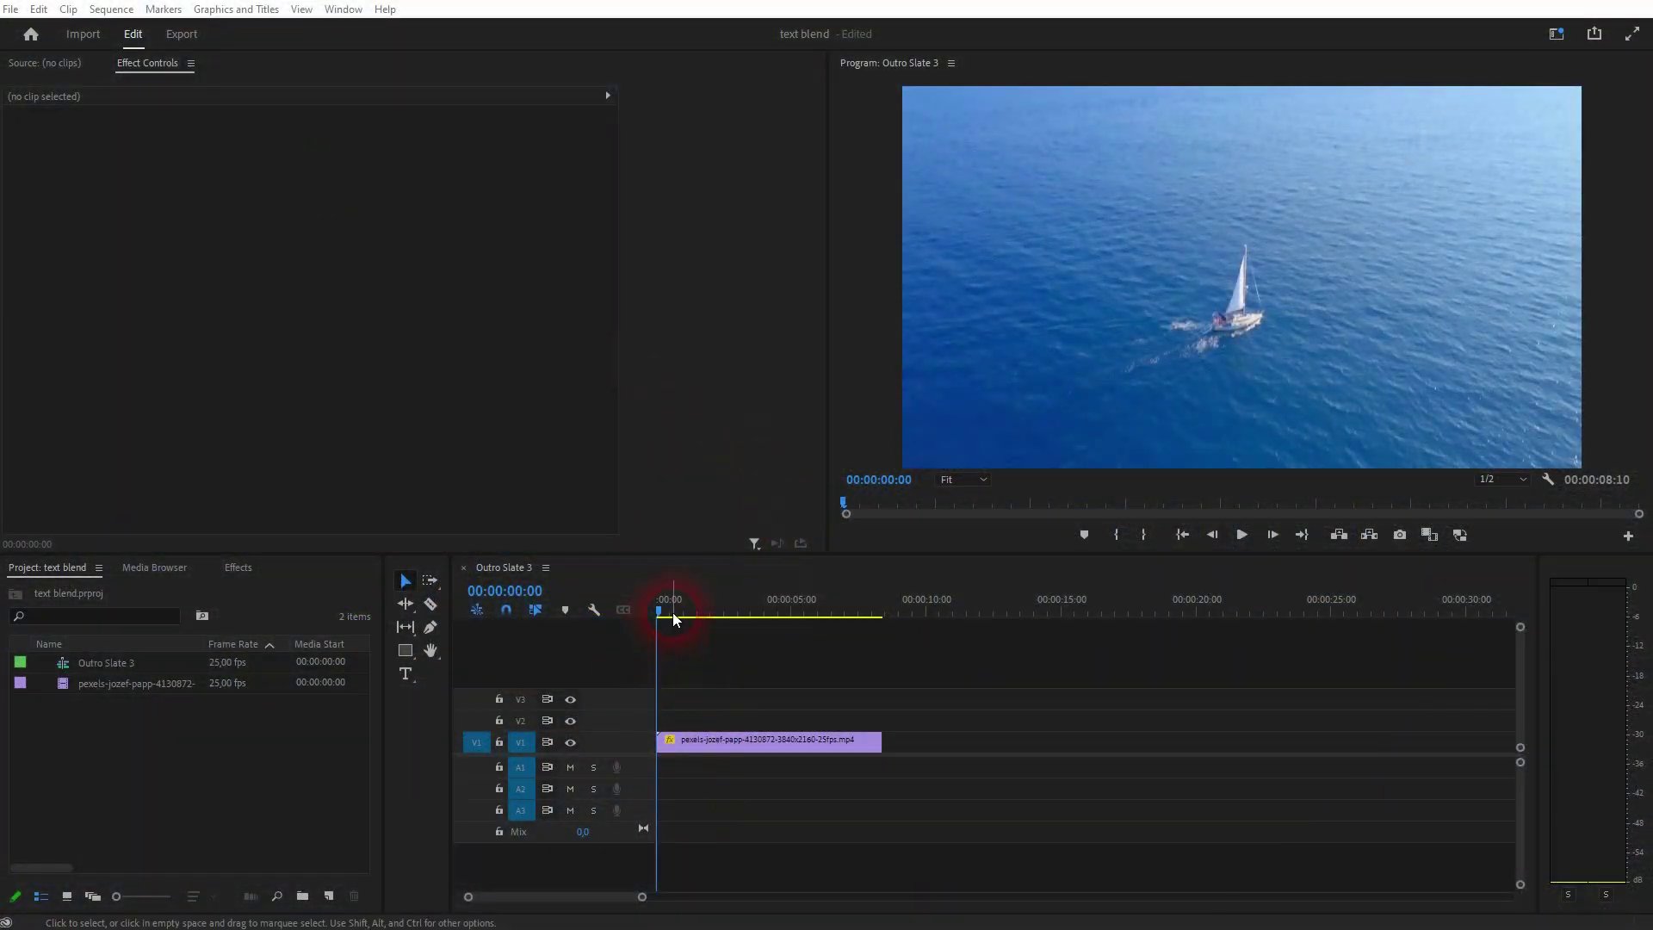
Add the text SAILING over the sailboat footage at 00:00:01:20
{"action": "left_click_drag", "start_coordinate": [673, 612], "coordinate": [711, 631]}
{"action": "left_click", "coordinate": [406, 674]}
{"action": "left_click", "coordinate": [1153, 380]}
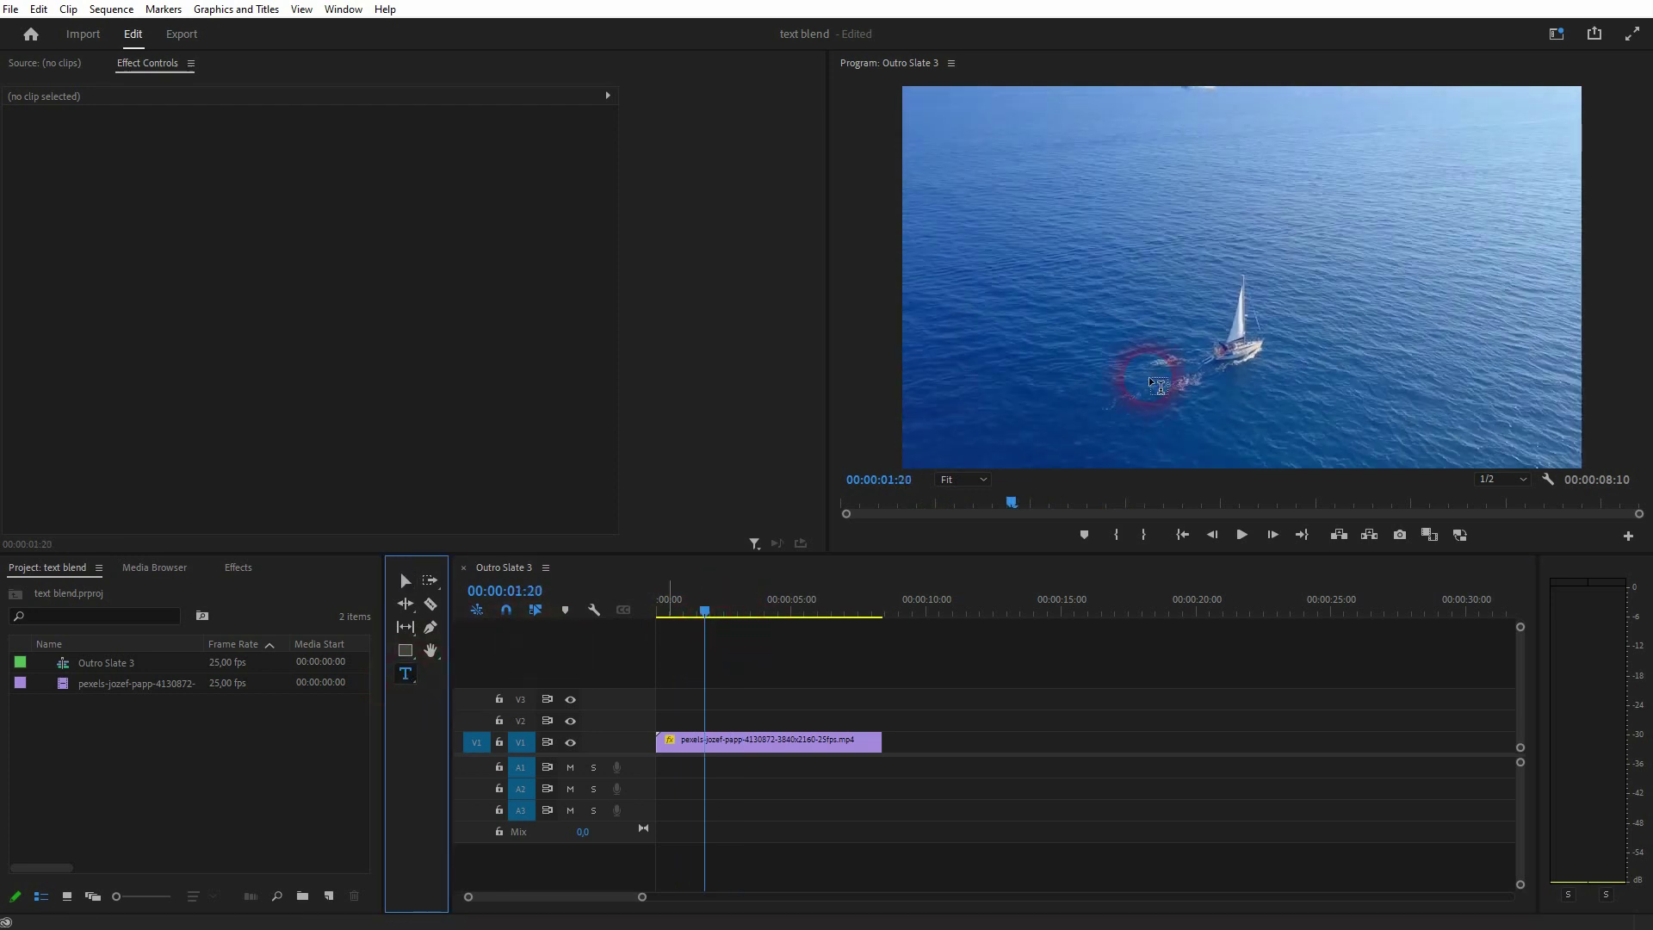
{"action": "left_click", "coordinate": [1124, 310]}
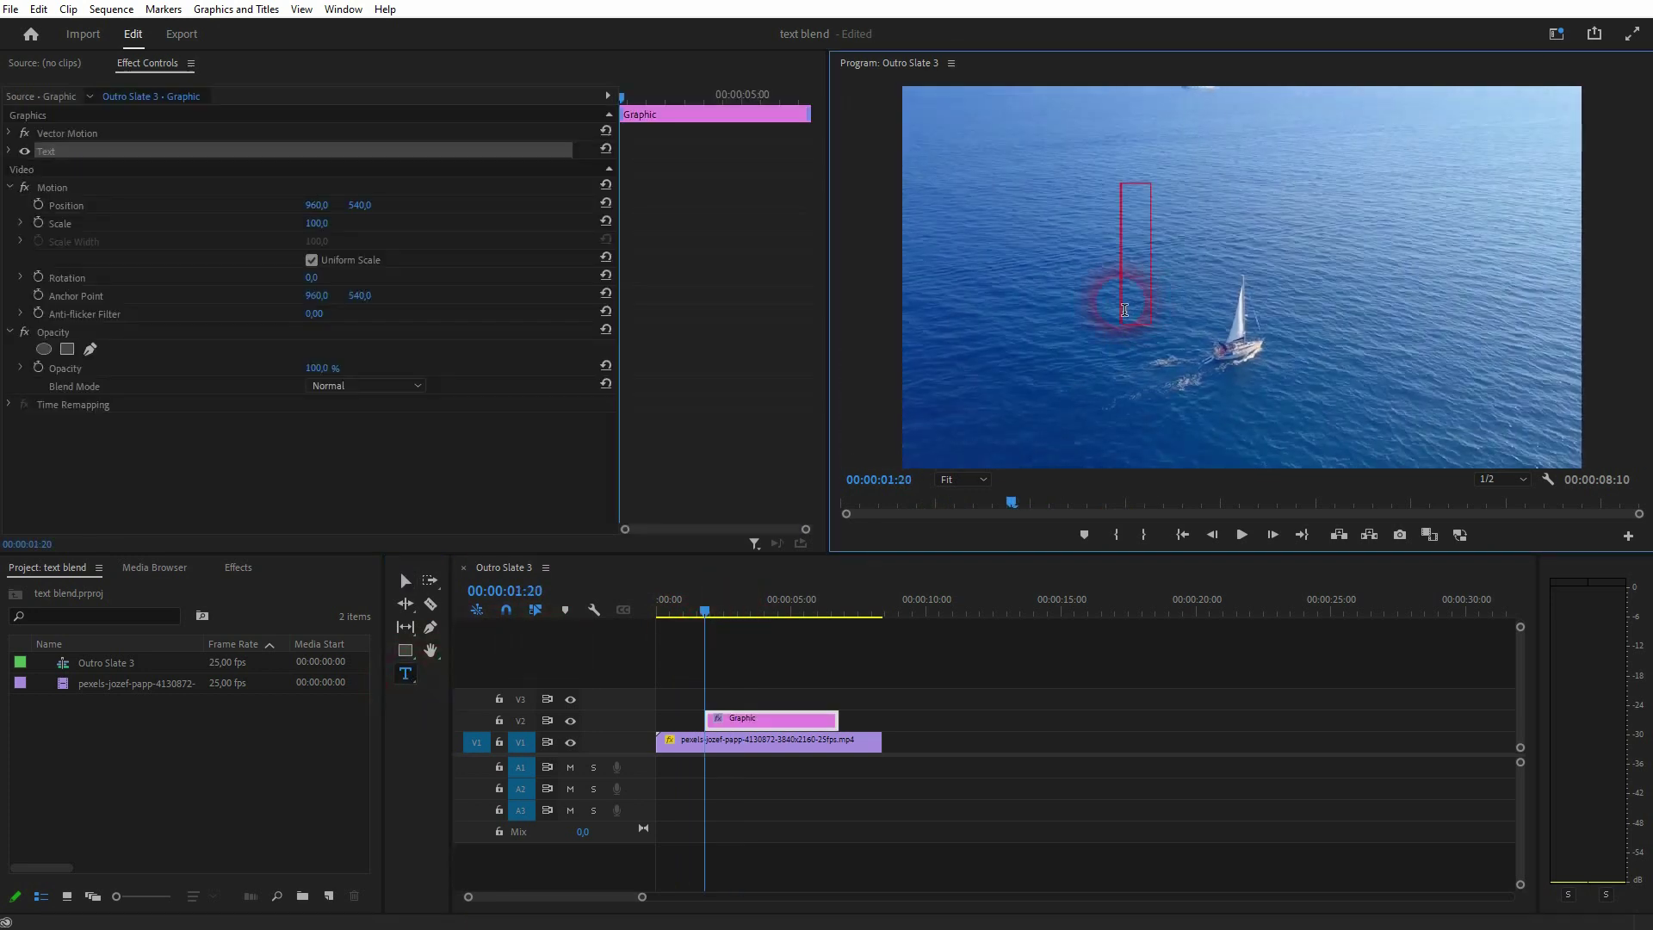
{"action": "type", "text": "SAILING"}
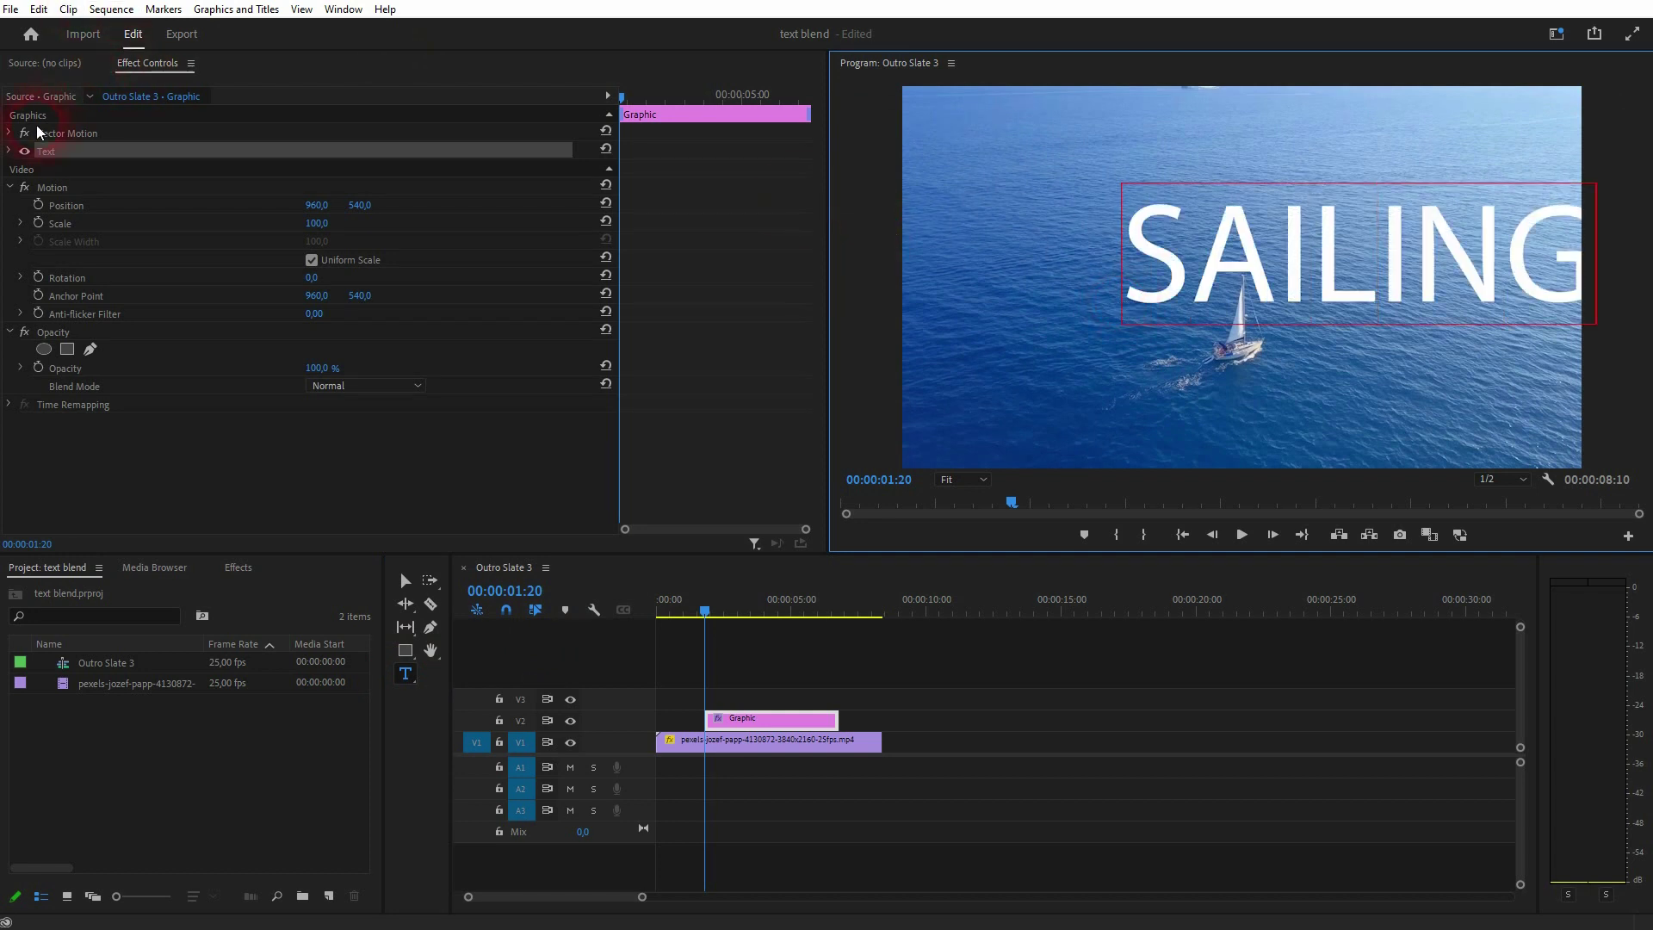
Review the font choices and fill colour settings of the SAILING text
{"action": "left_click", "coordinate": [9, 152]}
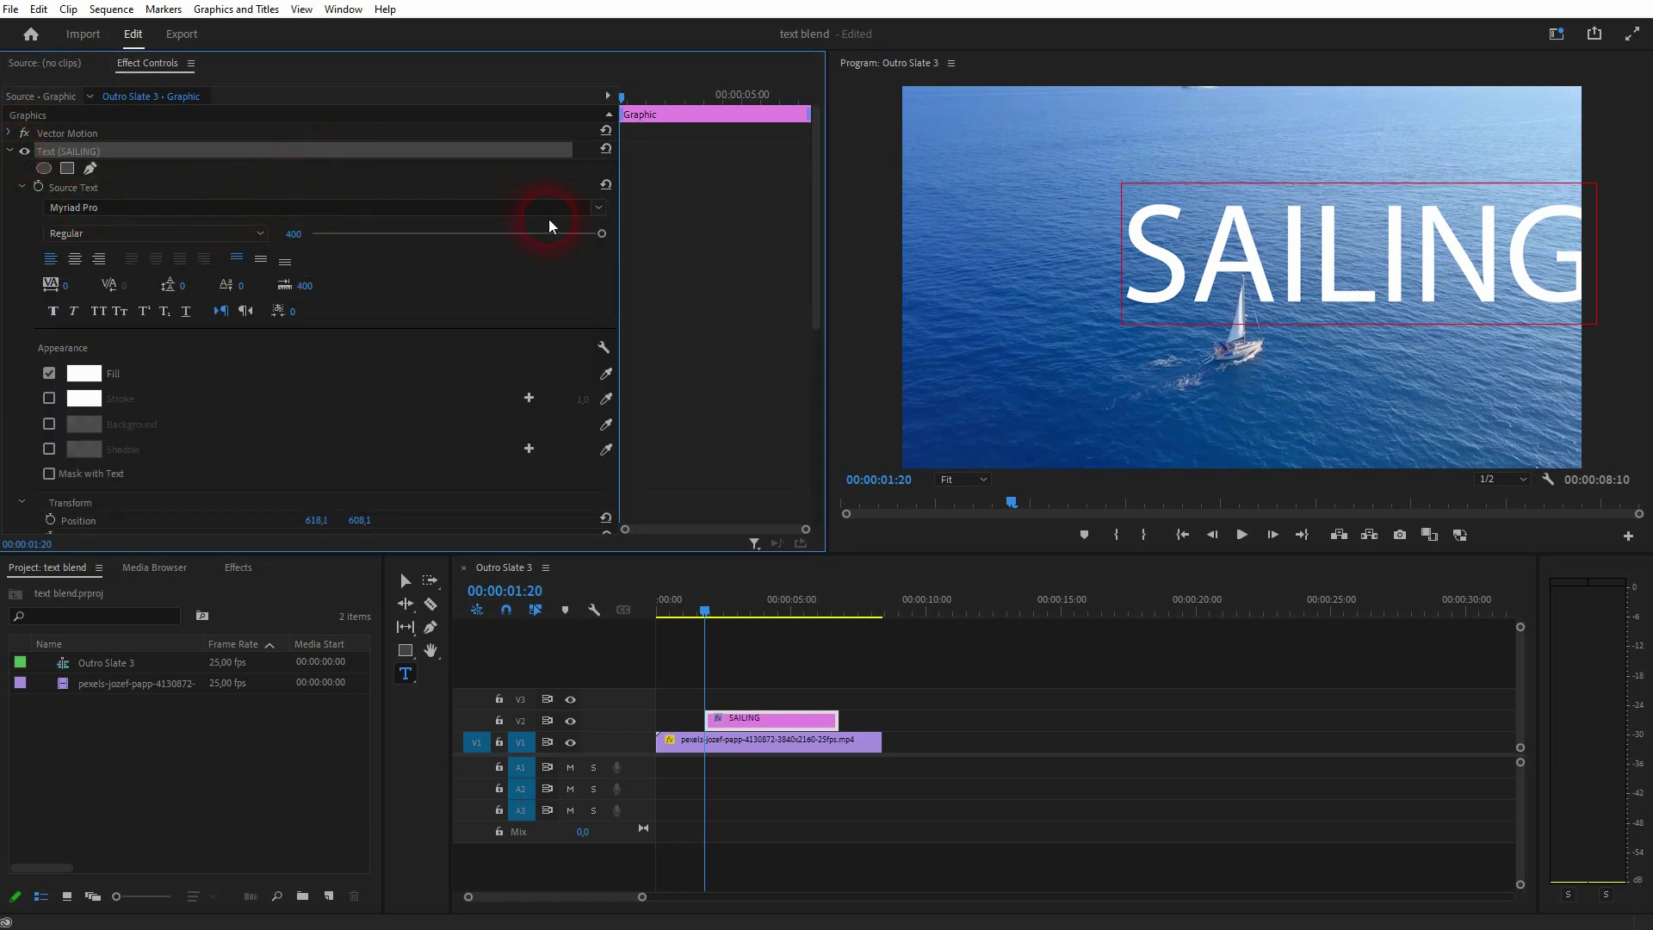
{"action": "left_click", "coordinate": [599, 209]}
{"action": "left_click", "coordinate": [597, 207]}
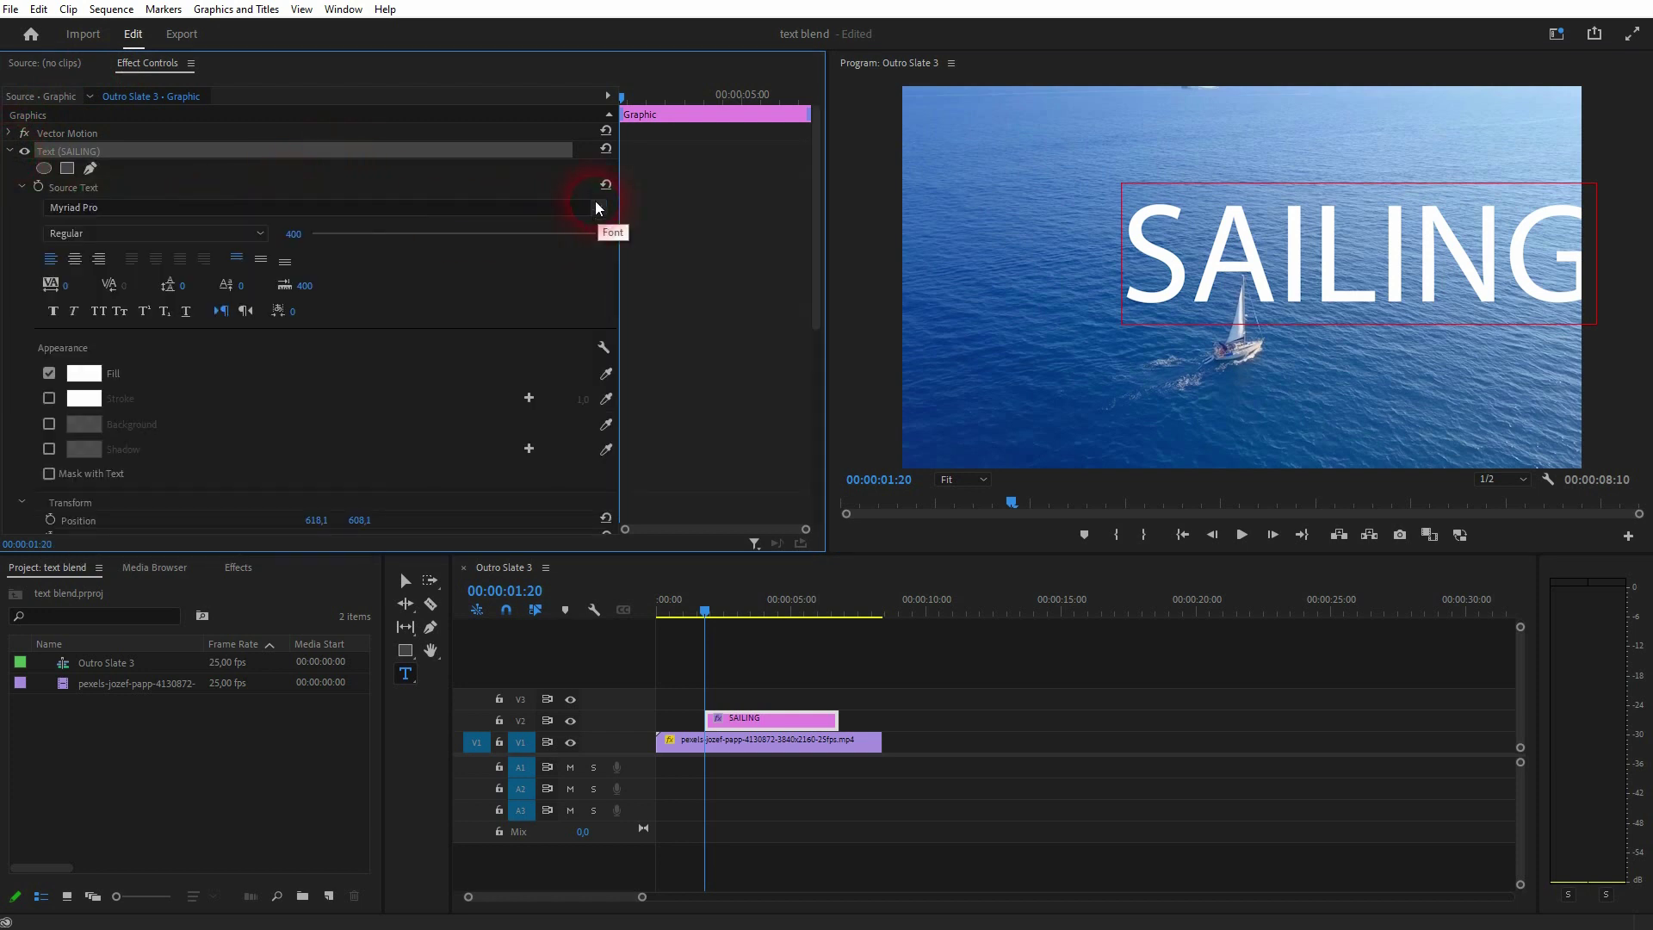
{"action": "left_click", "coordinate": [77, 375]}
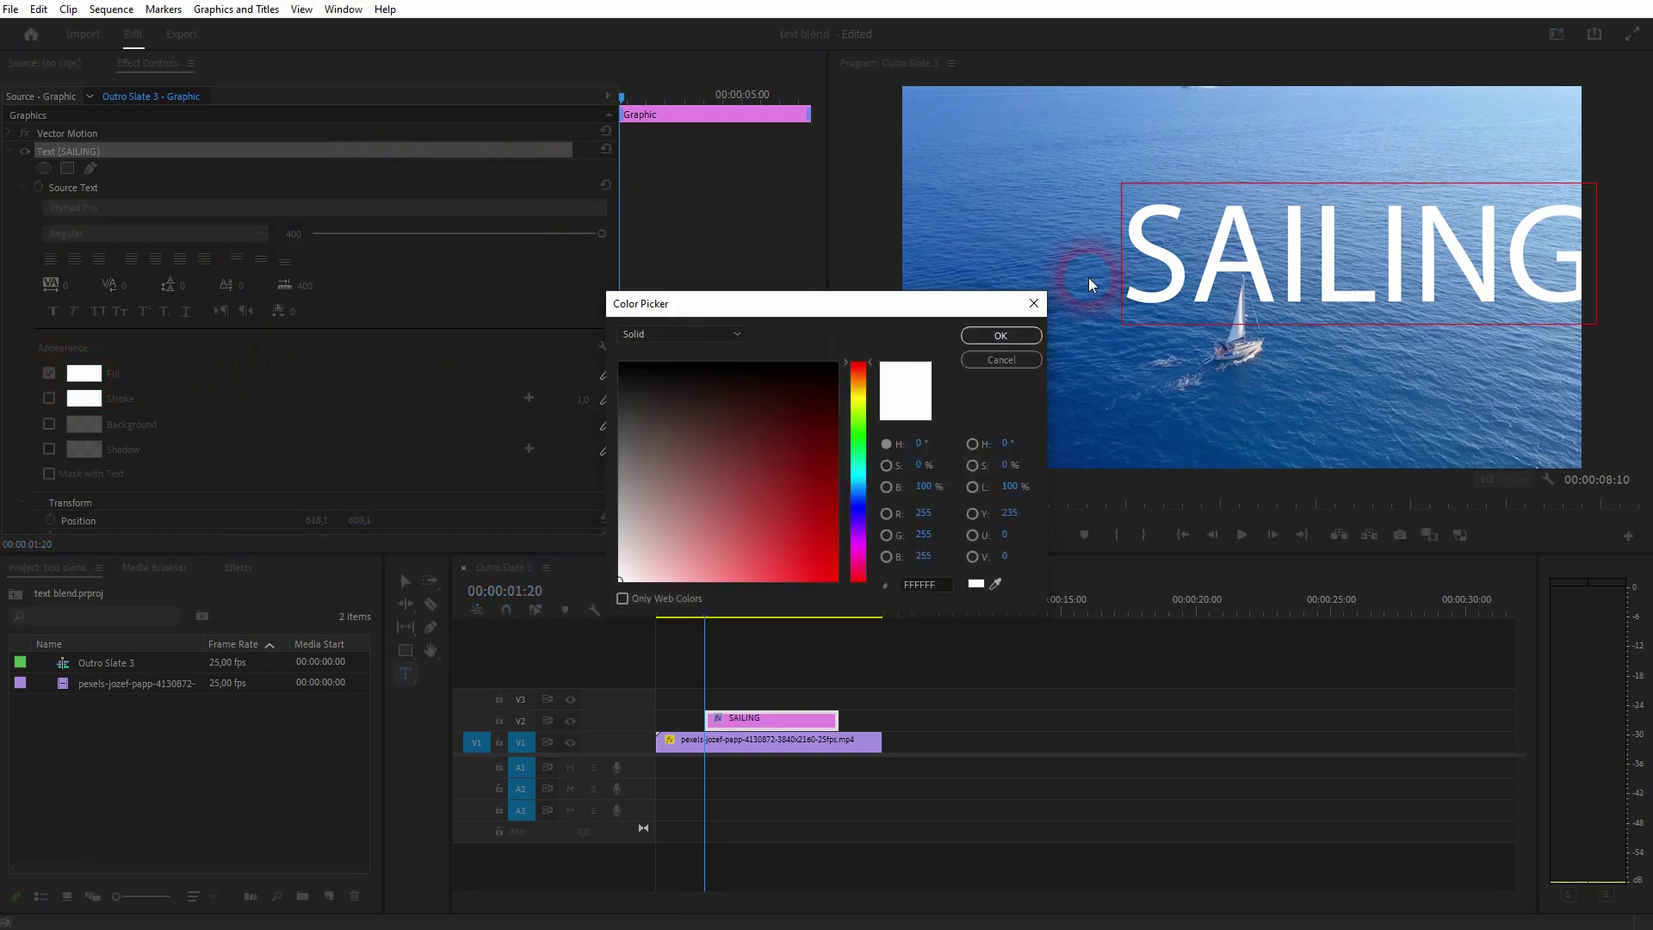
{"action": "left_click", "coordinate": [1033, 303]}
{"action": "left_click", "coordinate": [12, 151]}
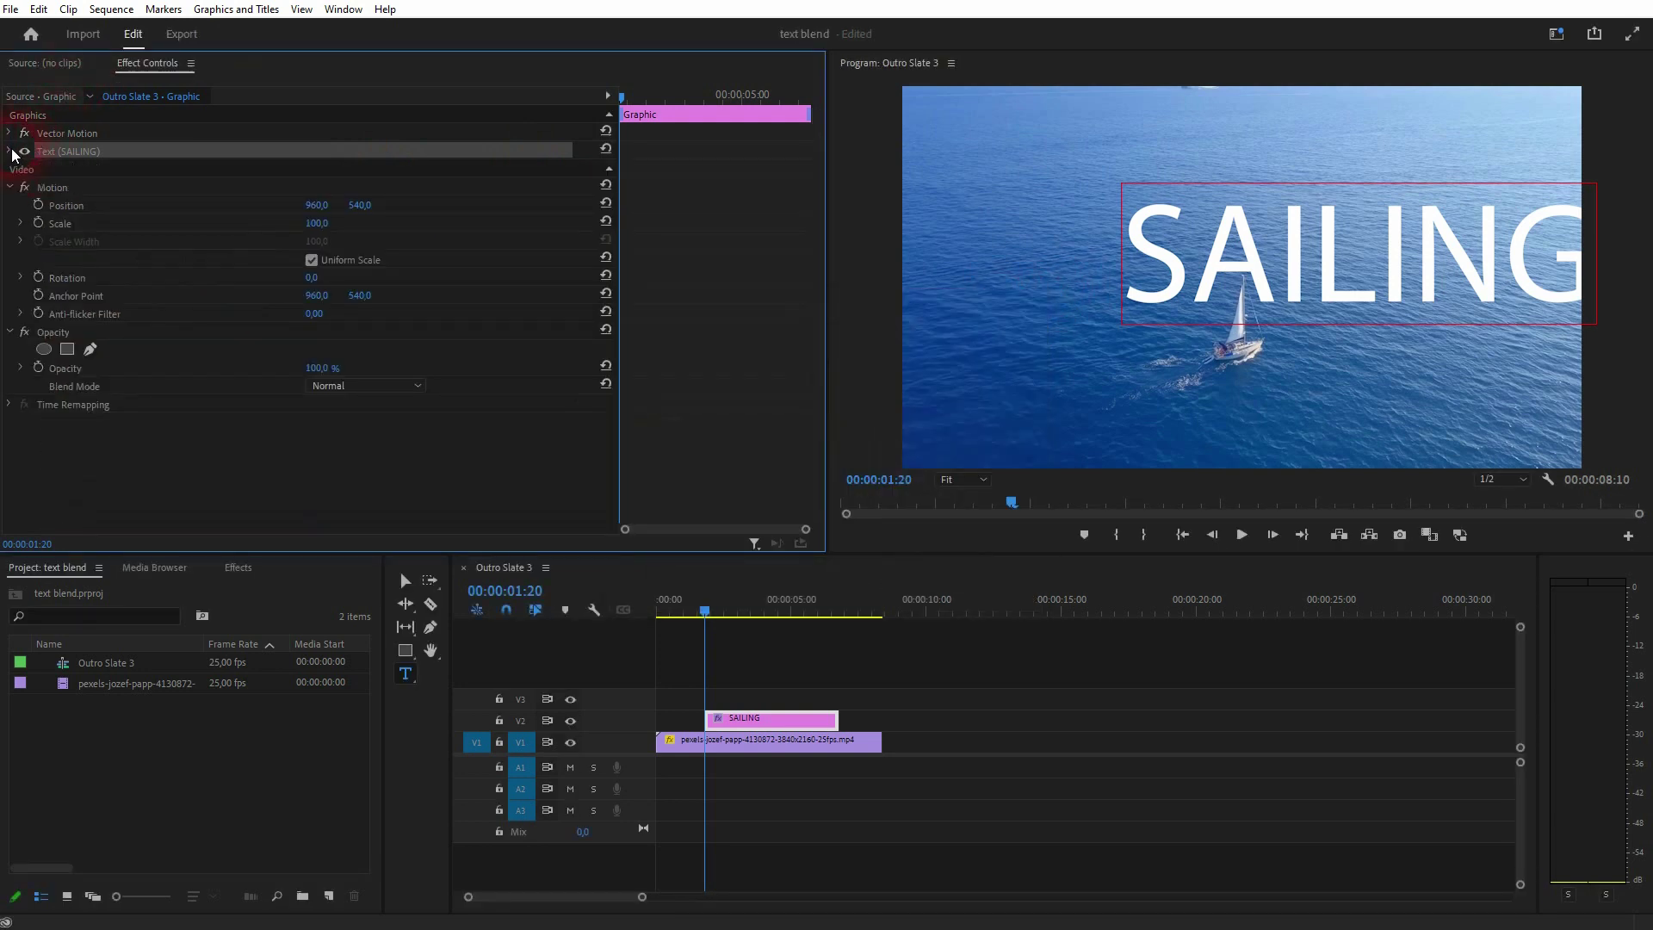
Move the SAILING text to the centre of the video frame
{"action": "left_click", "coordinate": [405, 581]}
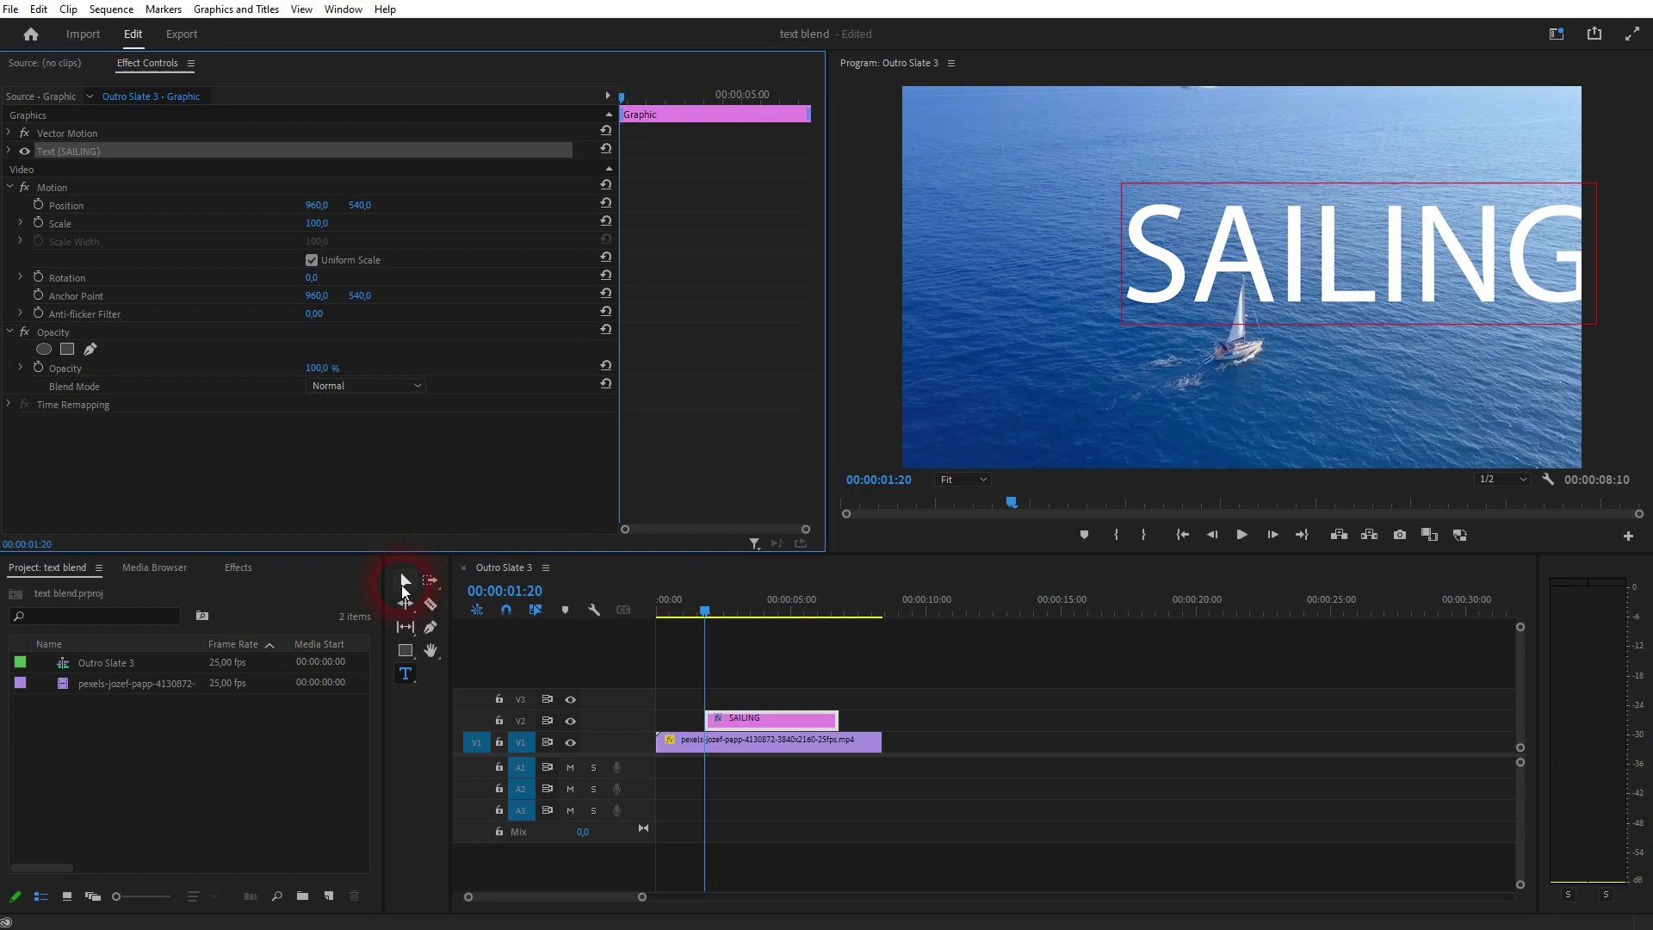
{"action": "left_click", "coordinate": [1306, 306]}
{"action": "left_click_drag", "start_coordinate": [1324, 261], "coordinate": [1211, 298]}
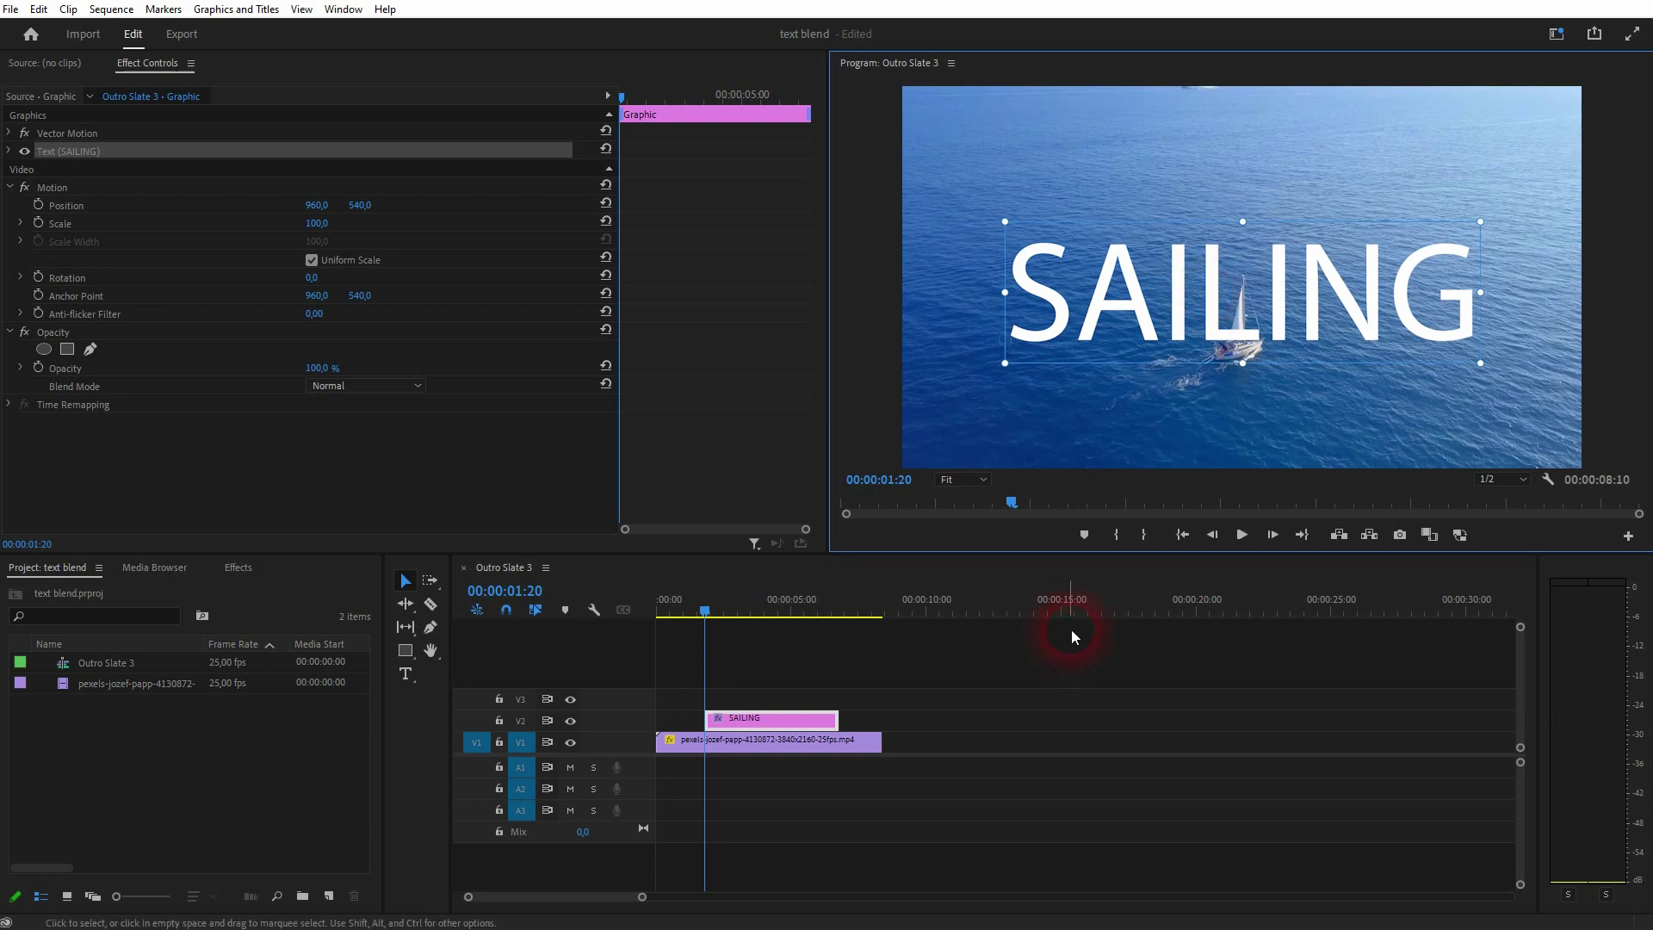
Extend the SAILING clip over the full length of the boat footage and preview it from the start
{"action": "left_click_drag", "start_coordinate": [657, 741], "coordinate": [644, 724]}
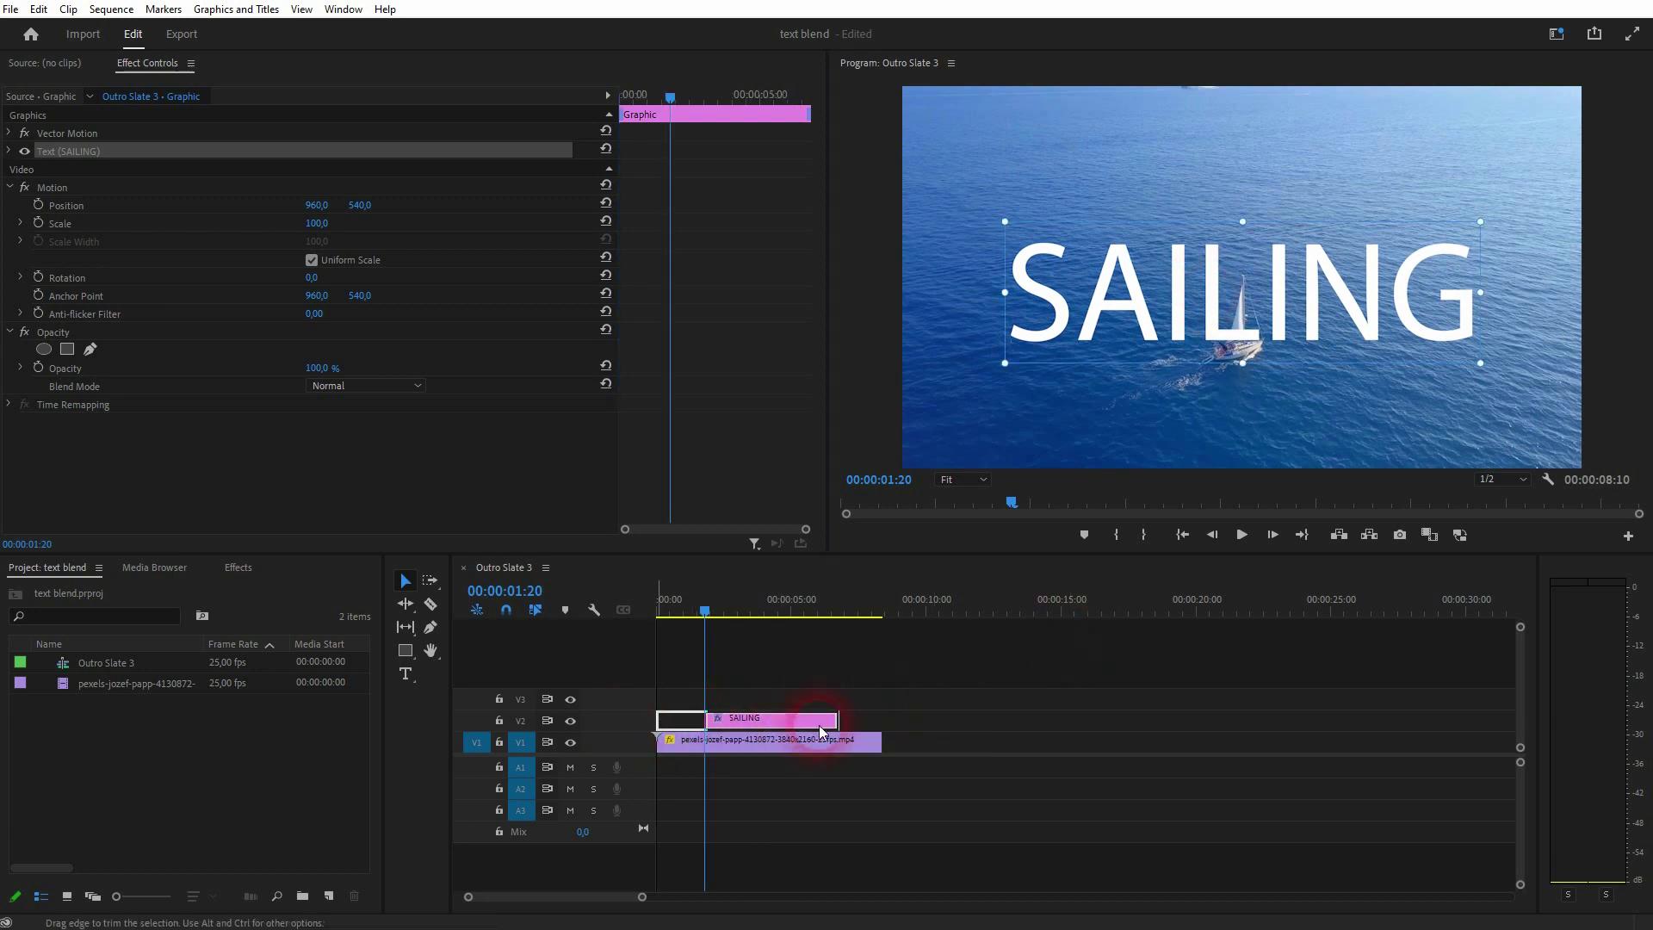
{"action": "left_click_drag", "start_coordinate": [837, 718], "coordinate": [916, 784]}
{"action": "left_click", "coordinate": [657, 611]}
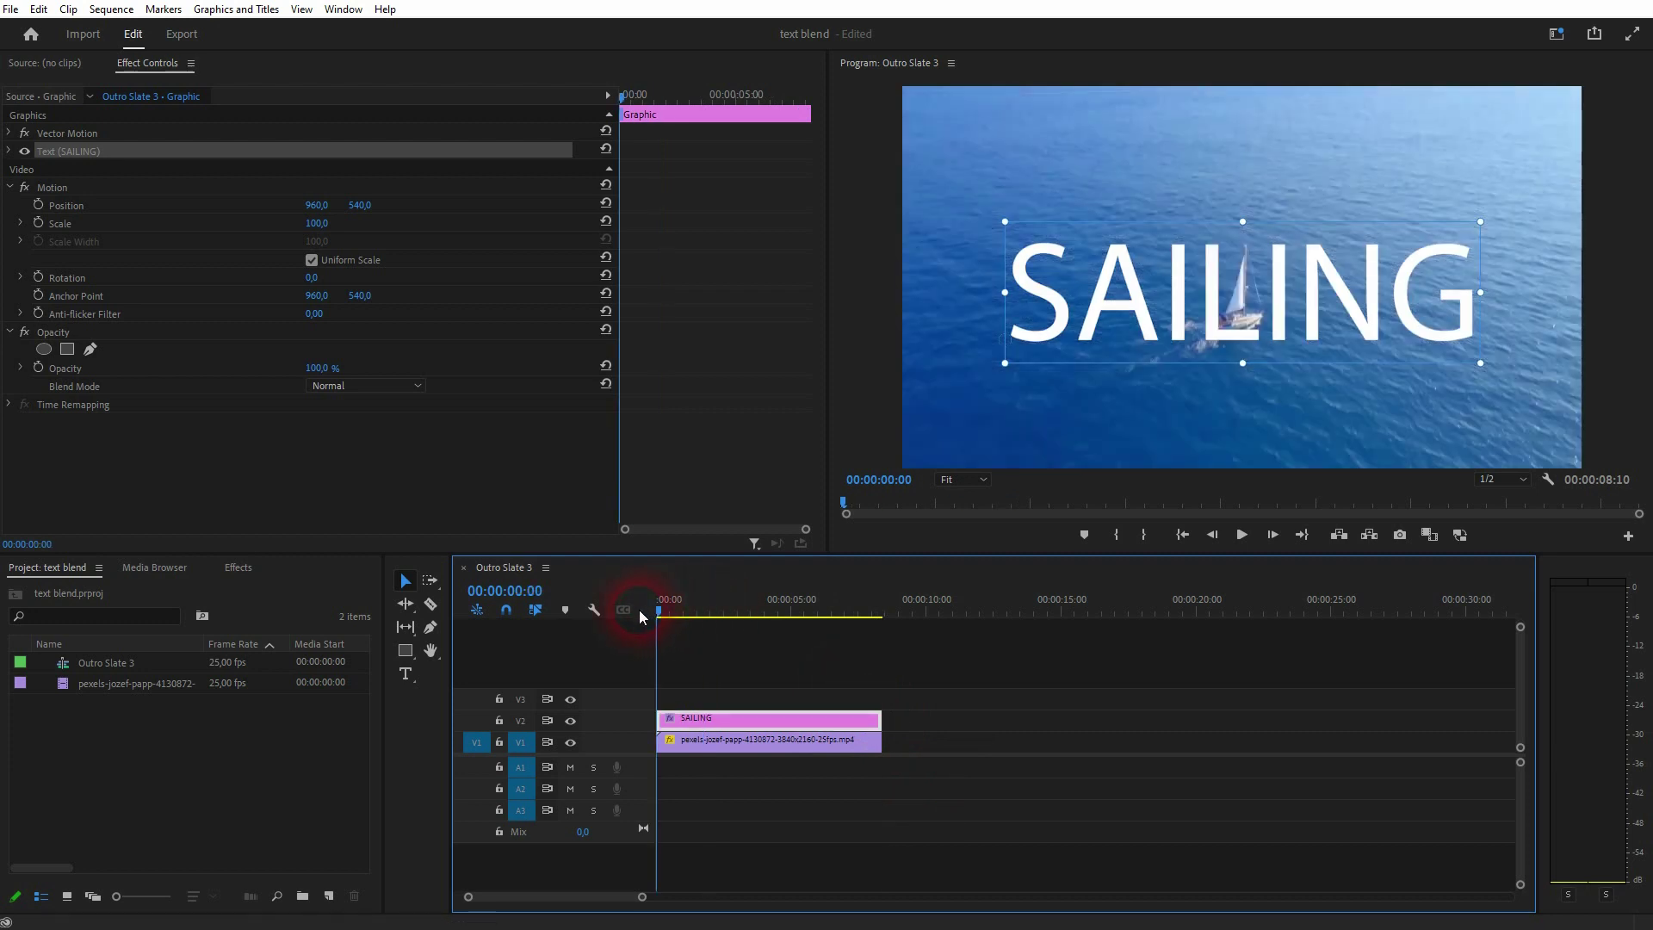
{"action": "key", "text": "space"}
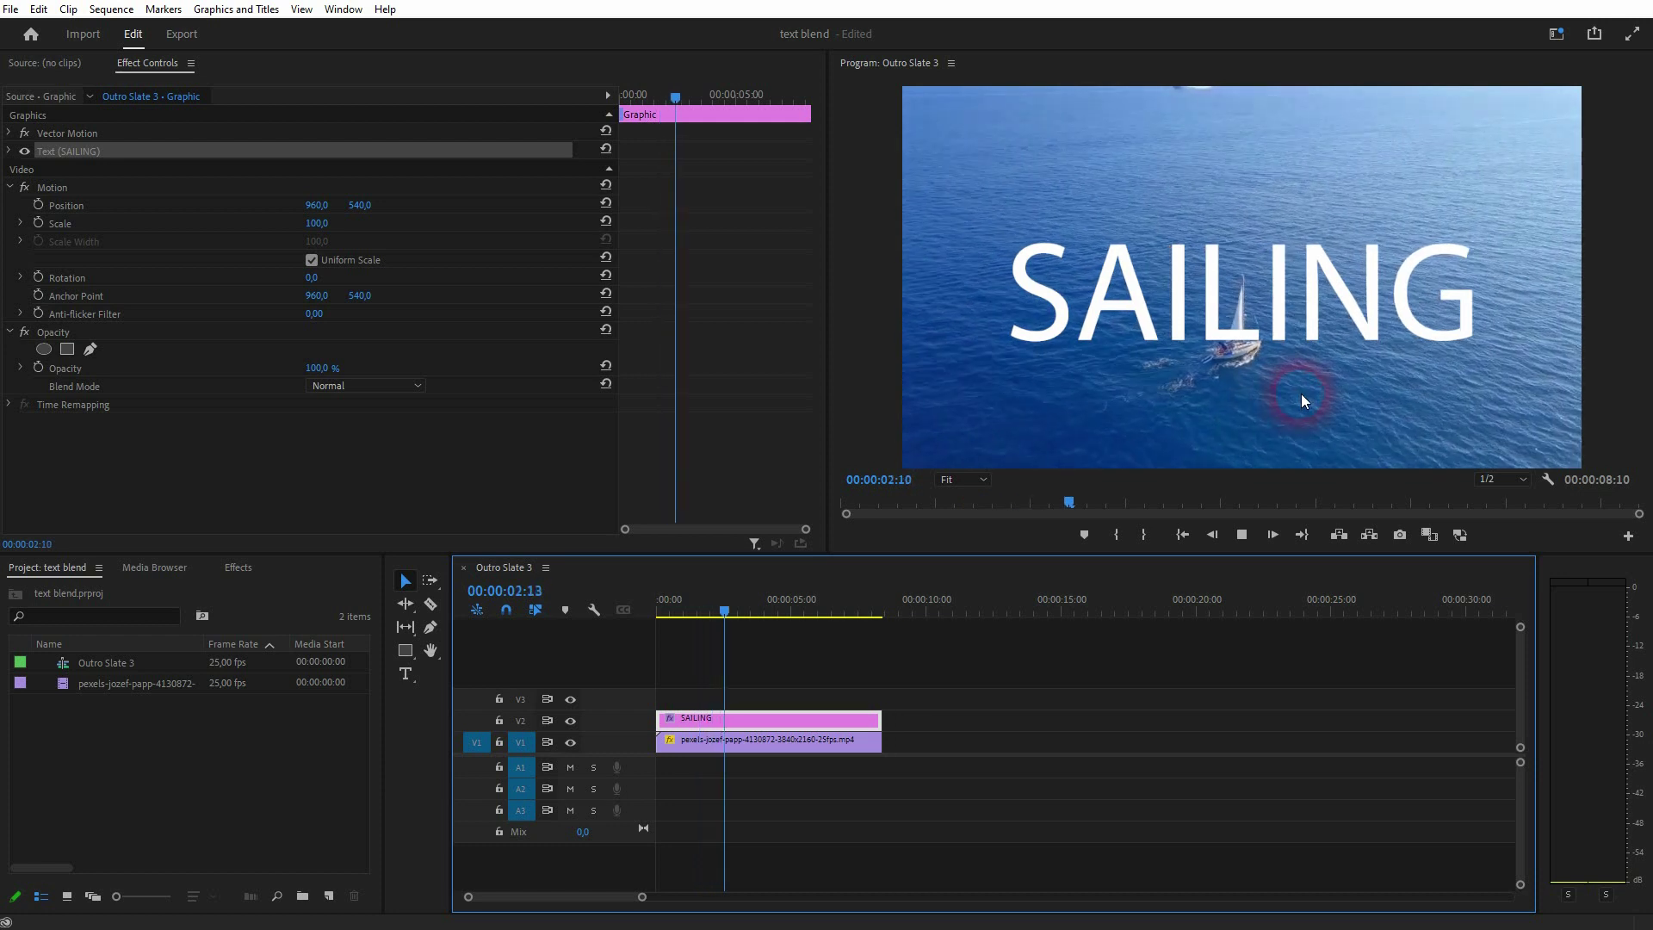
{"action": "key", "text": "space"}
Move the SAILING clip up to track V3 and set up a new 1920 × 1080 colour matte at 25 fps with square pixels
{"action": "left_click_drag", "start_coordinate": [813, 725], "coordinate": [772, 704]}
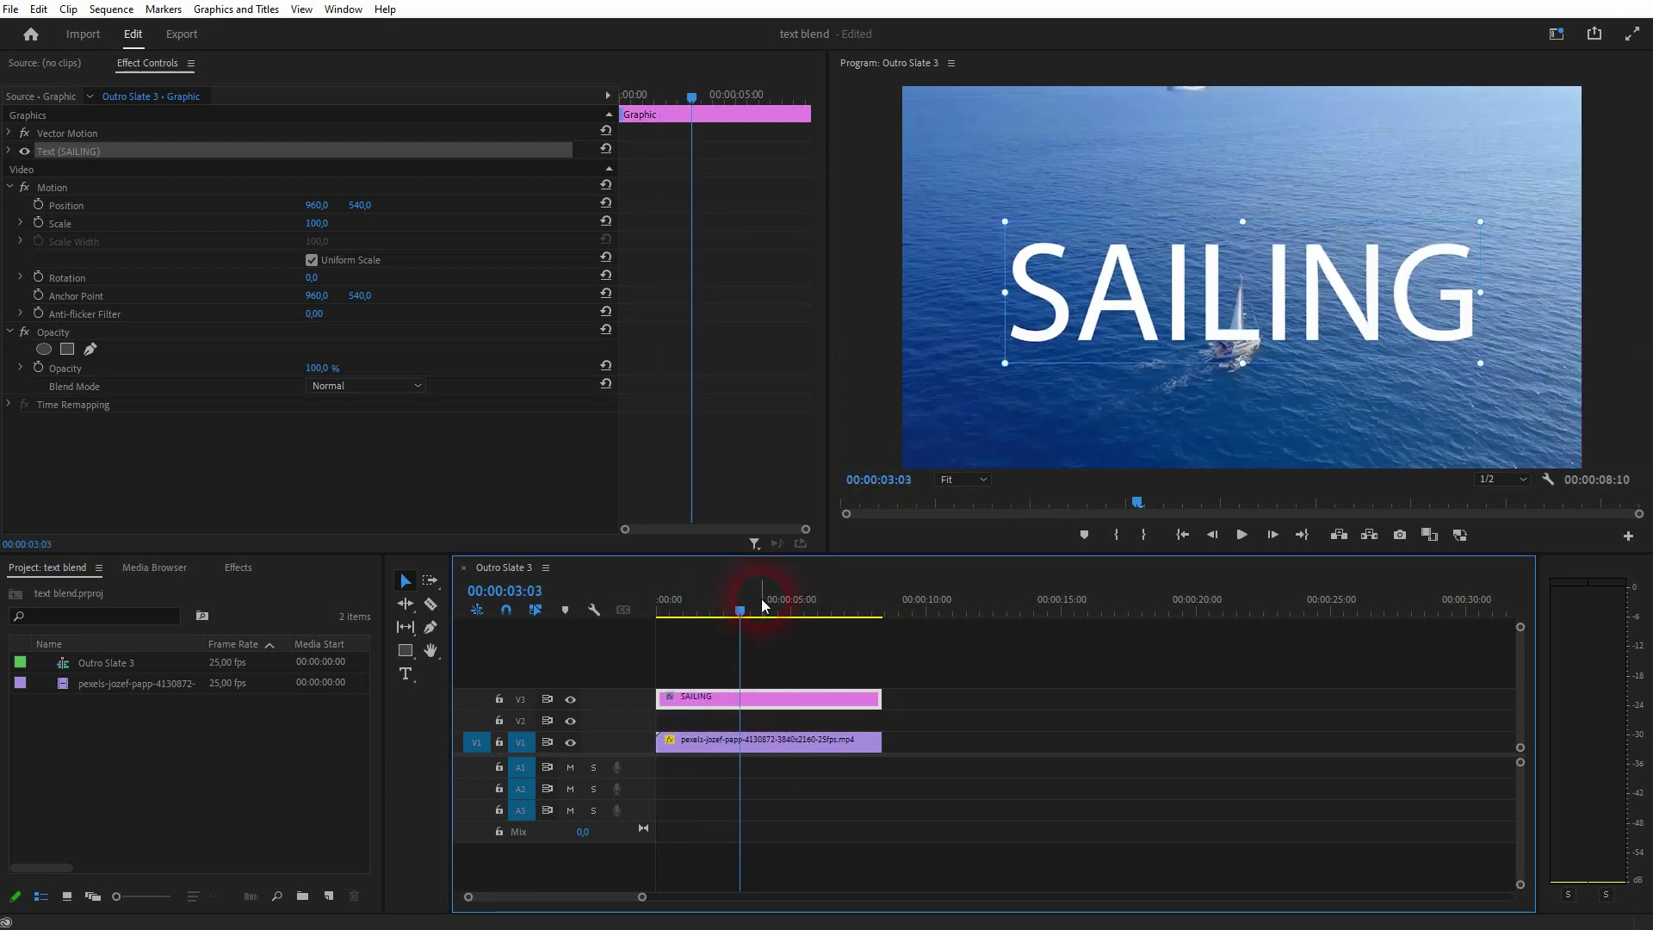
{"action": "key", "text": "Home"}
{"action": "right_click", "coordinate": [213, 762]}
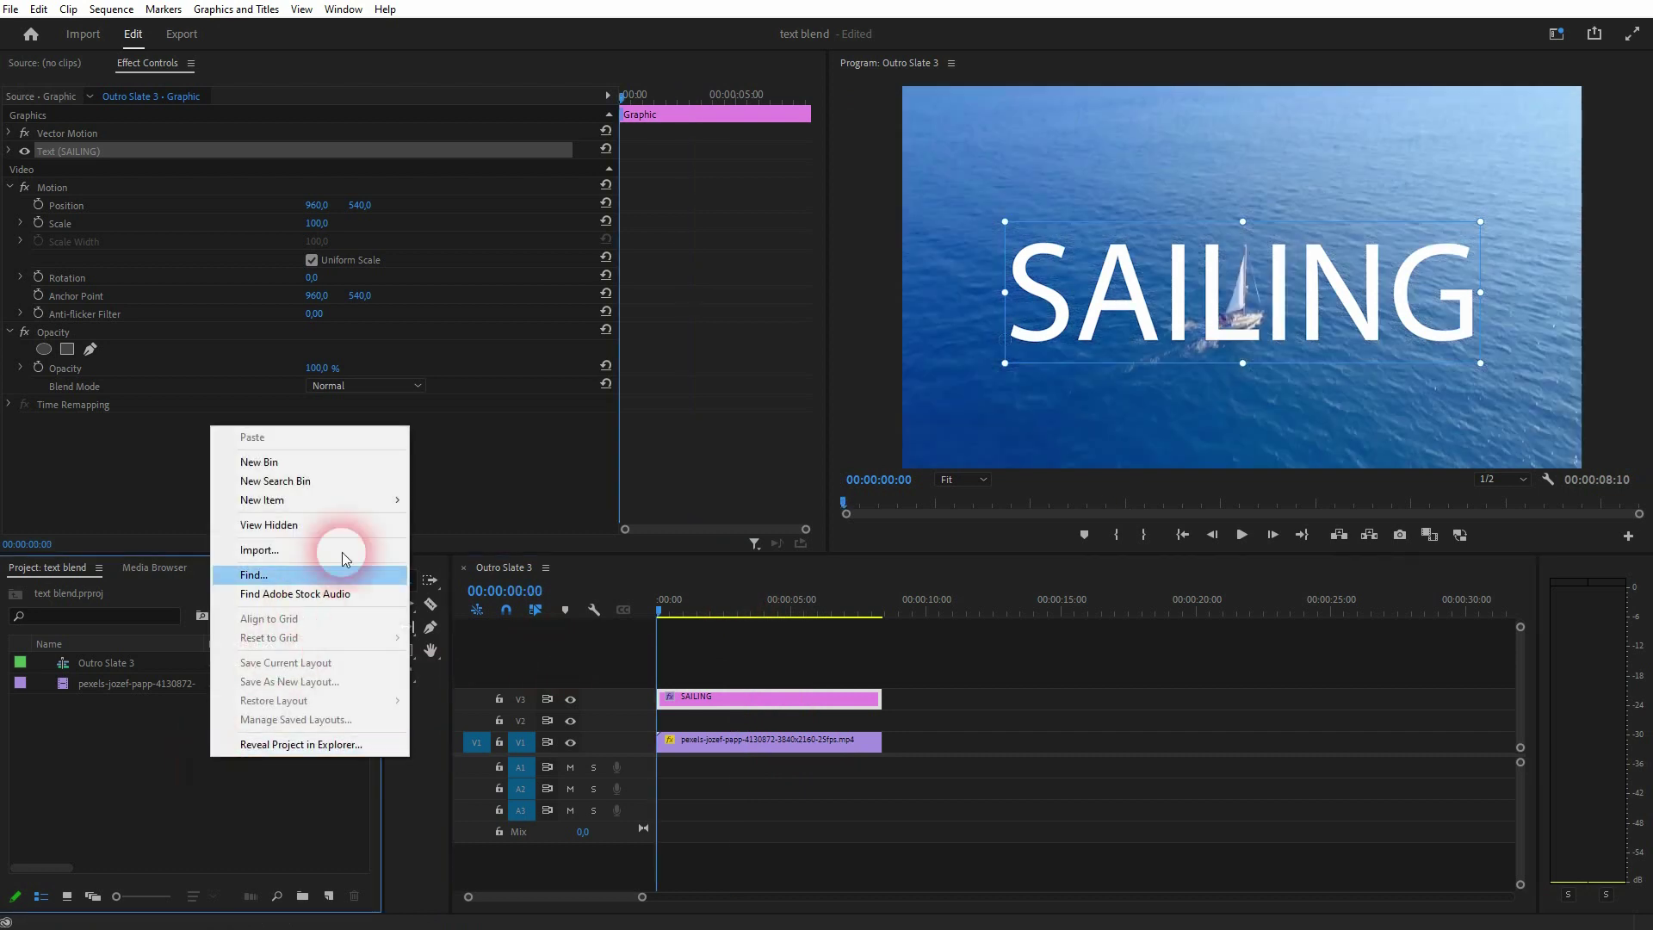
{"action": "mouse_move", "coordinate": [344, 499]}
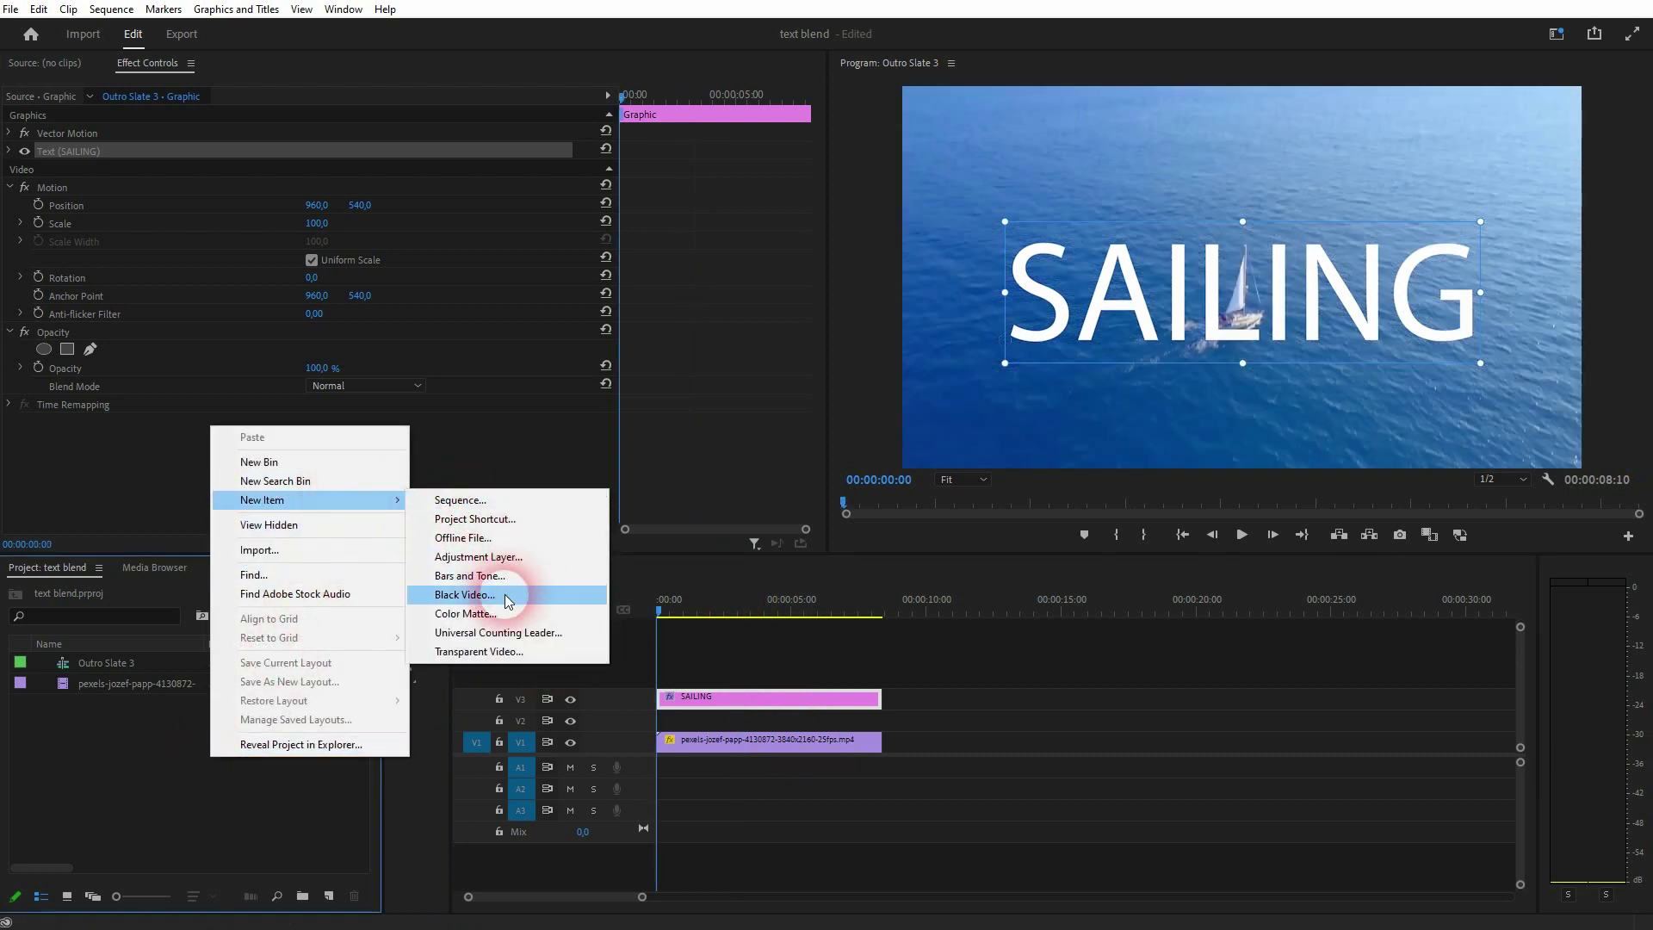
{"action": "left_click", "coordinate": [515, 614]}
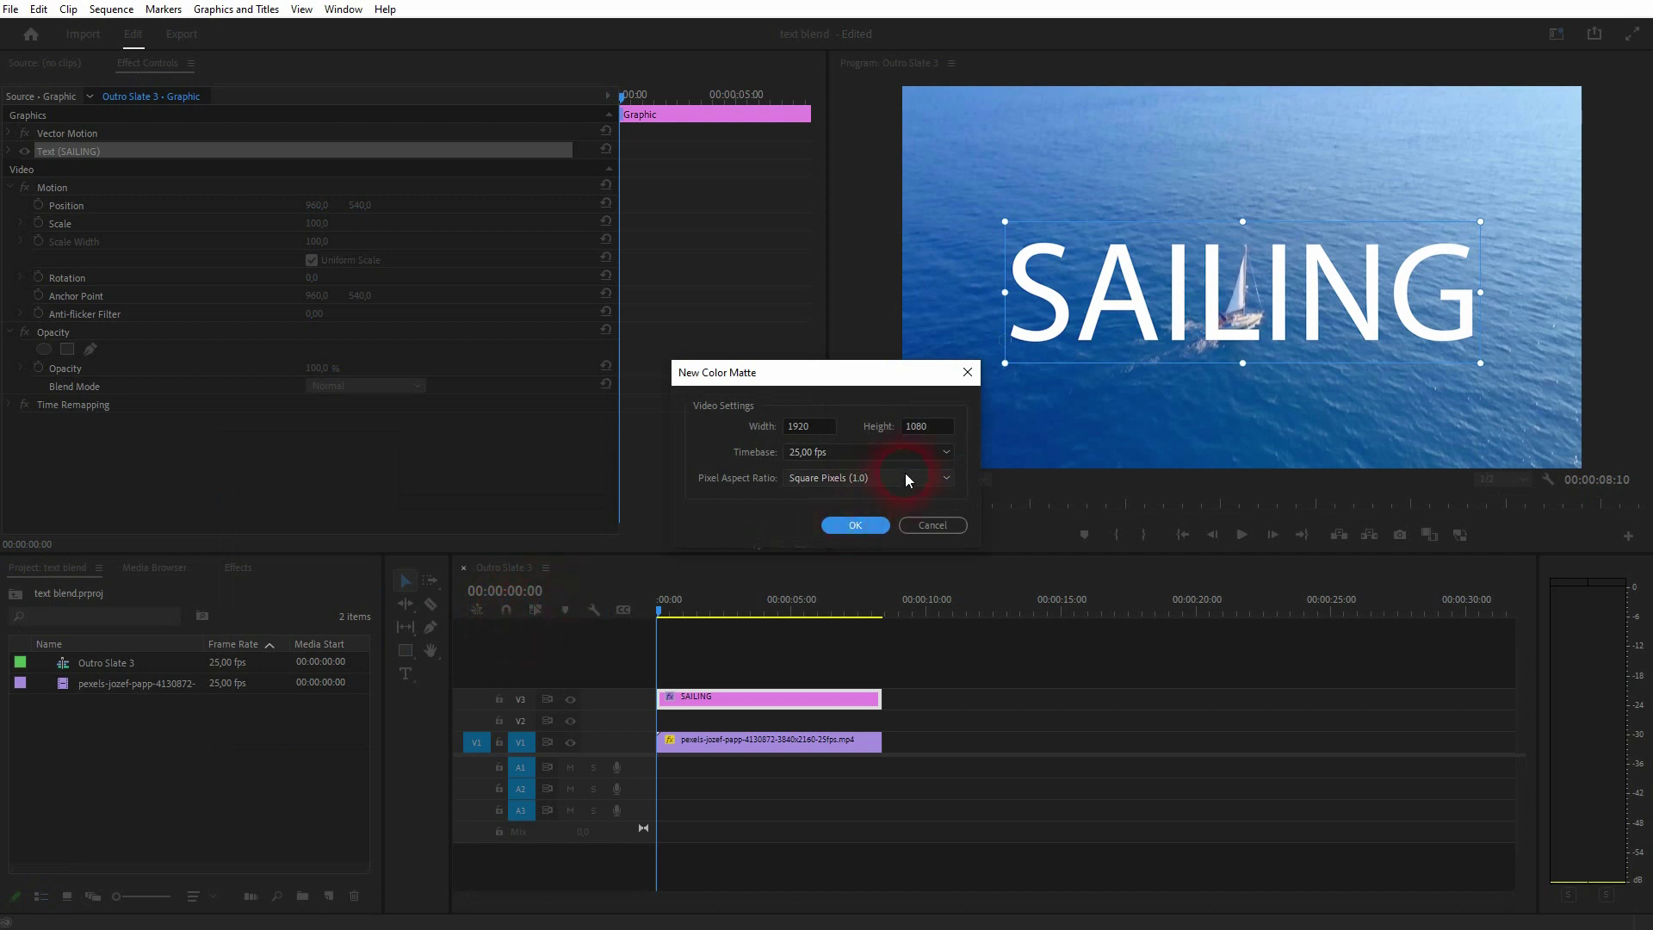
{"action": "double_click", "coordinate": [828, 426]}
{"action": "double_click", "coordinate": [931, 429]}
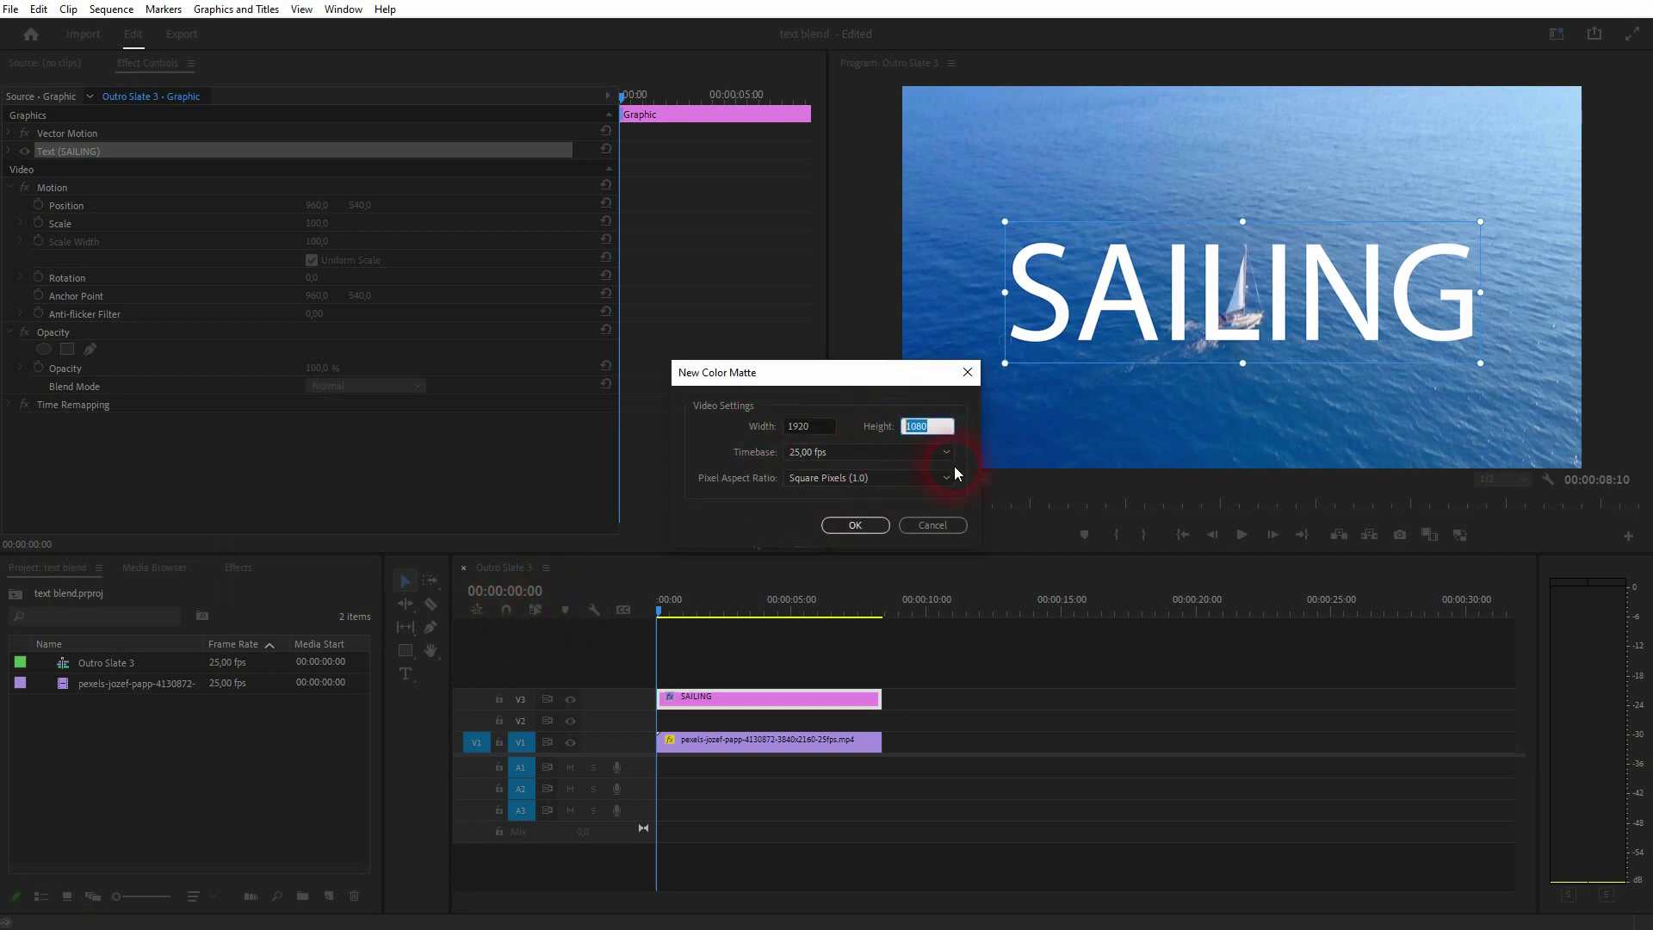
{"action": "left_click", "coordinate": [855, 526]}
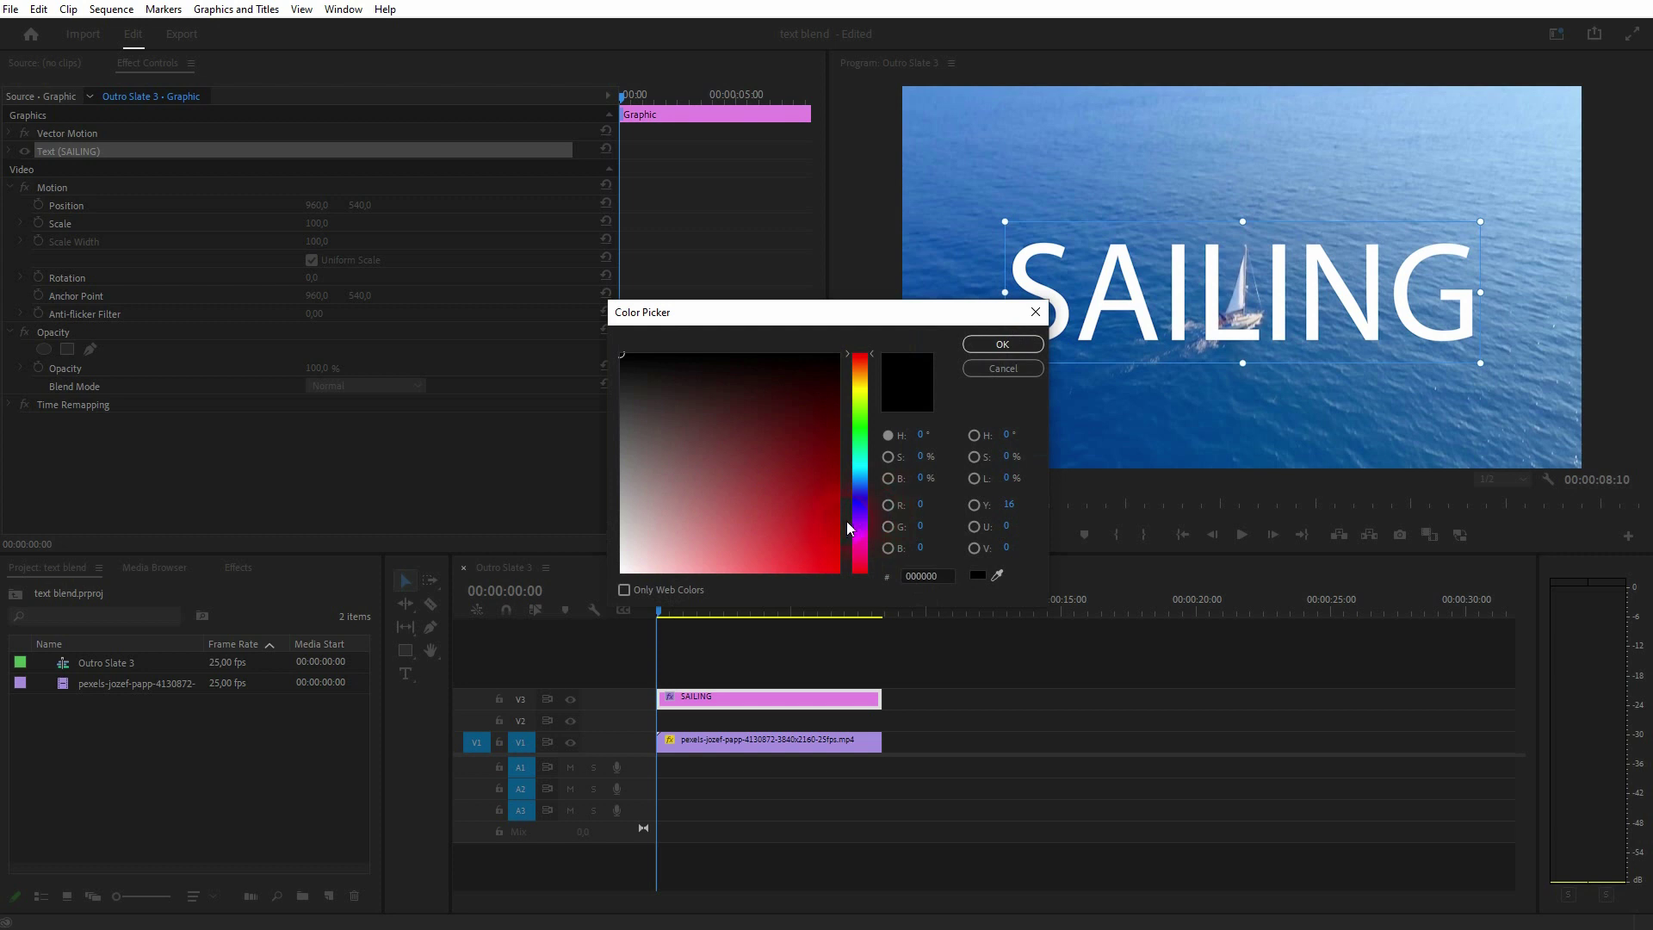
Sample a dark blue from the water, brighten it to a vivid blue, and create the matte with the name Color Matte
{"action": "left_click", "coordinate": [999, 576]}
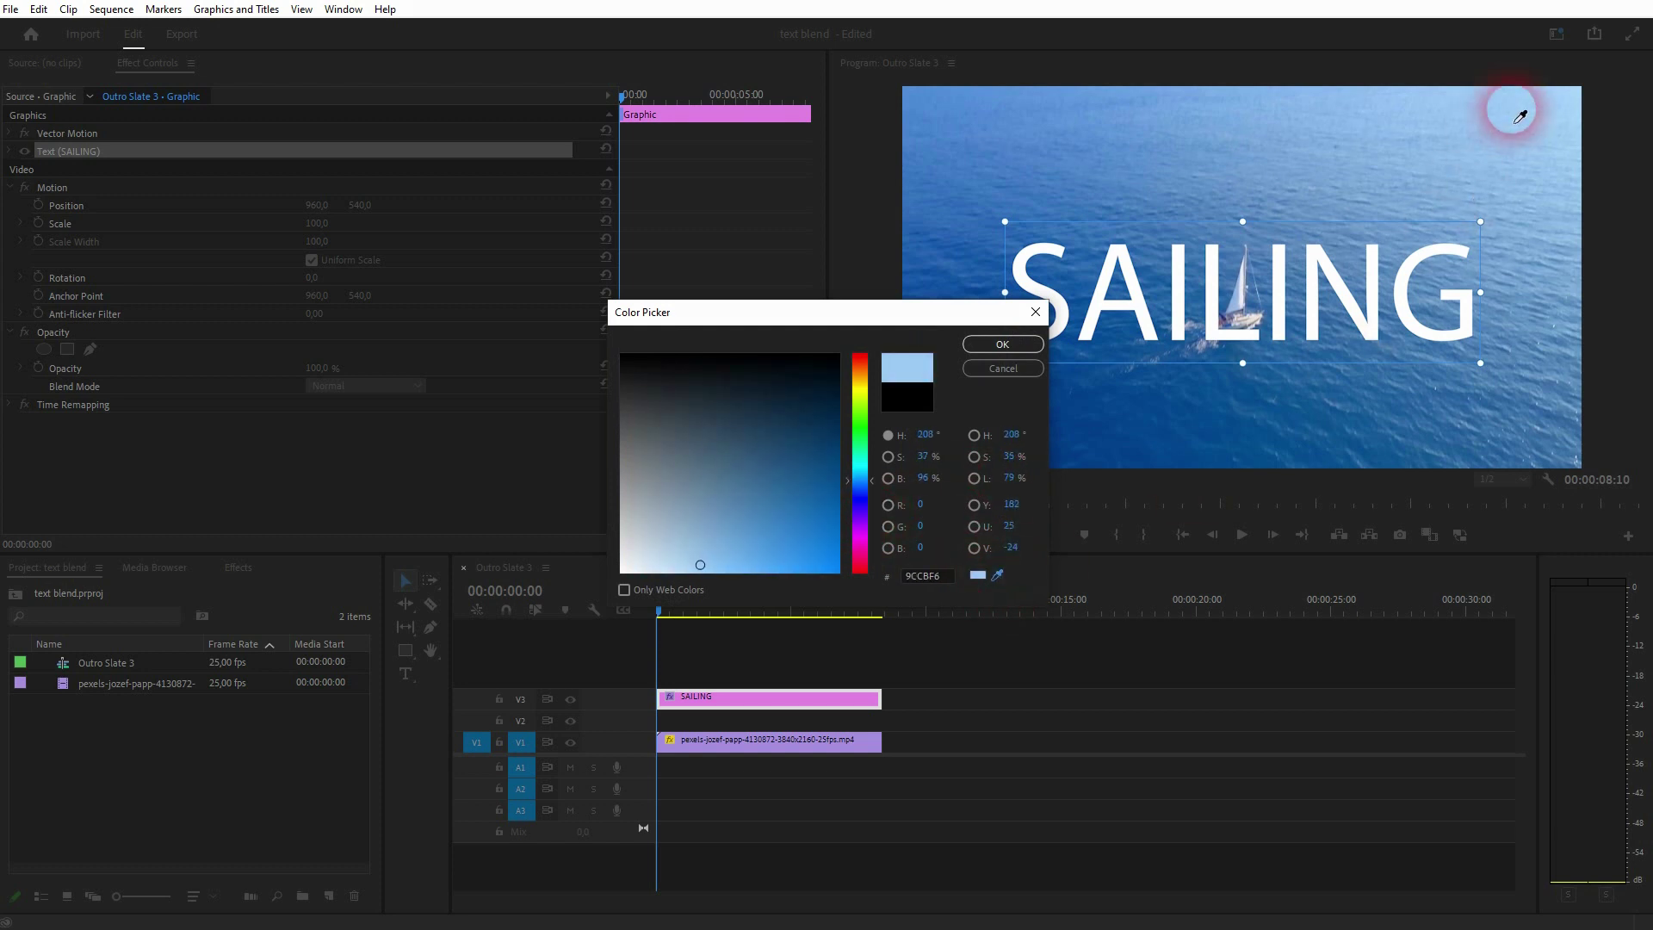
{"action": "left_click", "coordinate": [1537, 141]}
{"action": "left_click", "coordinate": [1153, 433]}
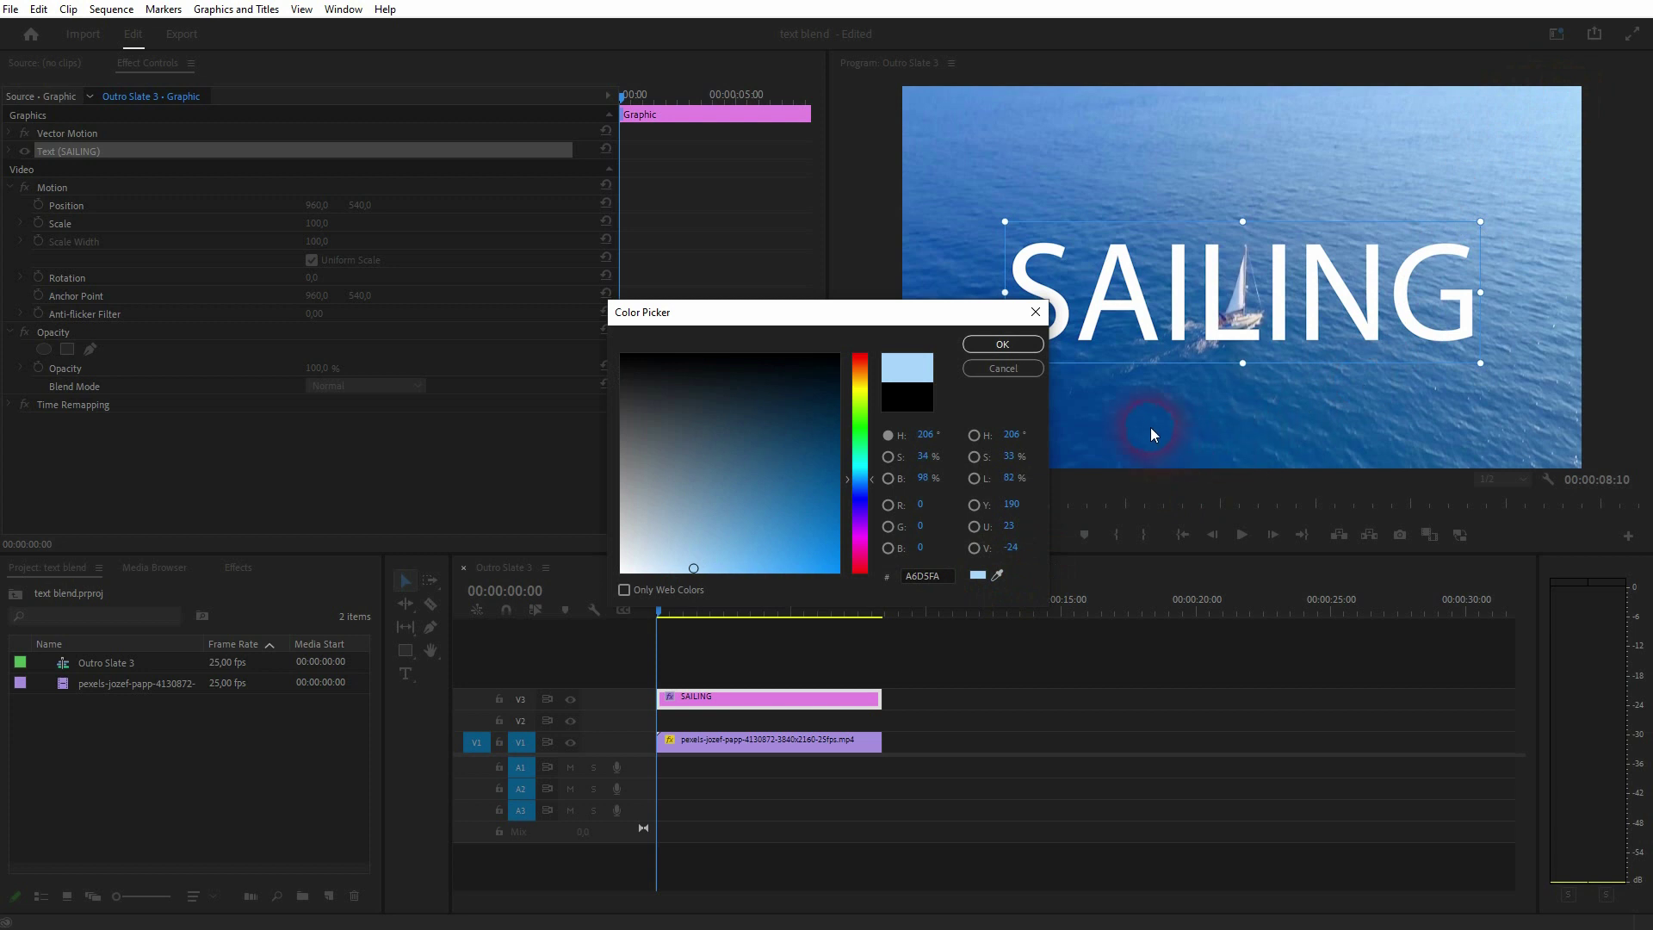
{"action": "left_click", "coordinate": [1154, 453]}
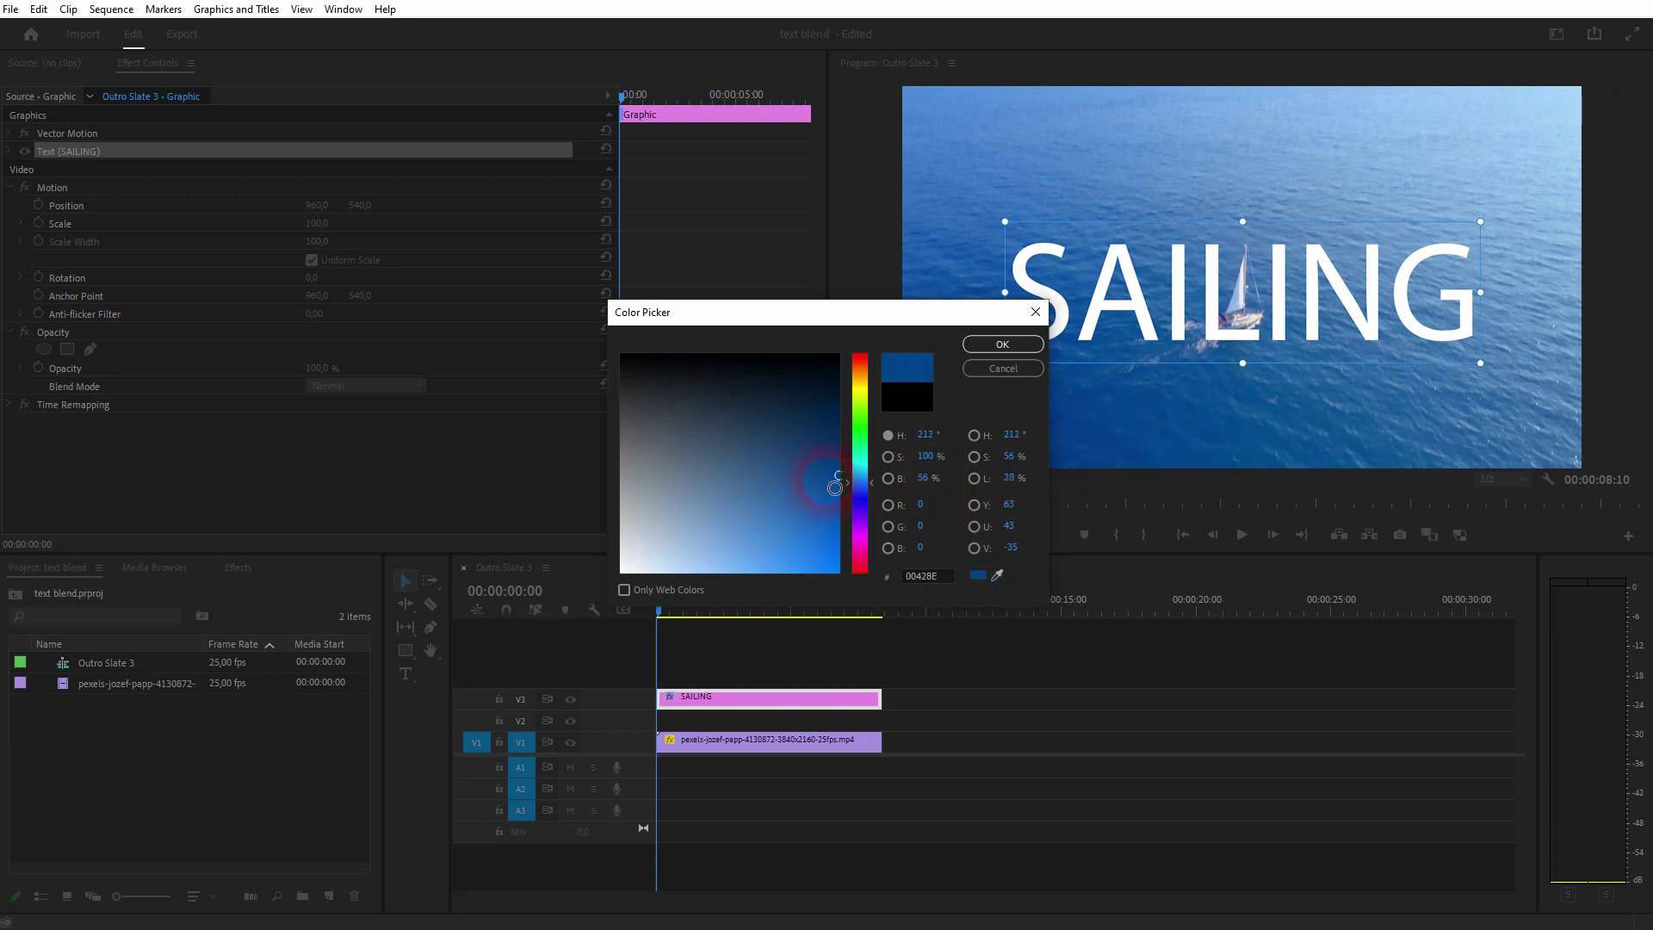
{"action": "mouse_move", "coordinate": [834, 479]}
{"action": "left_mouse_down"}
{"action": "mouse_move", "coordinate": [731, 539]}
{"action": "mouse_move", "coordinate": [833, 564]}
{"action": "mouse_move", "coordinate": [865, 612]}
{"action": "left_mouse_up"}
{"action": "left_click", "coordinate": [1002, 343]}
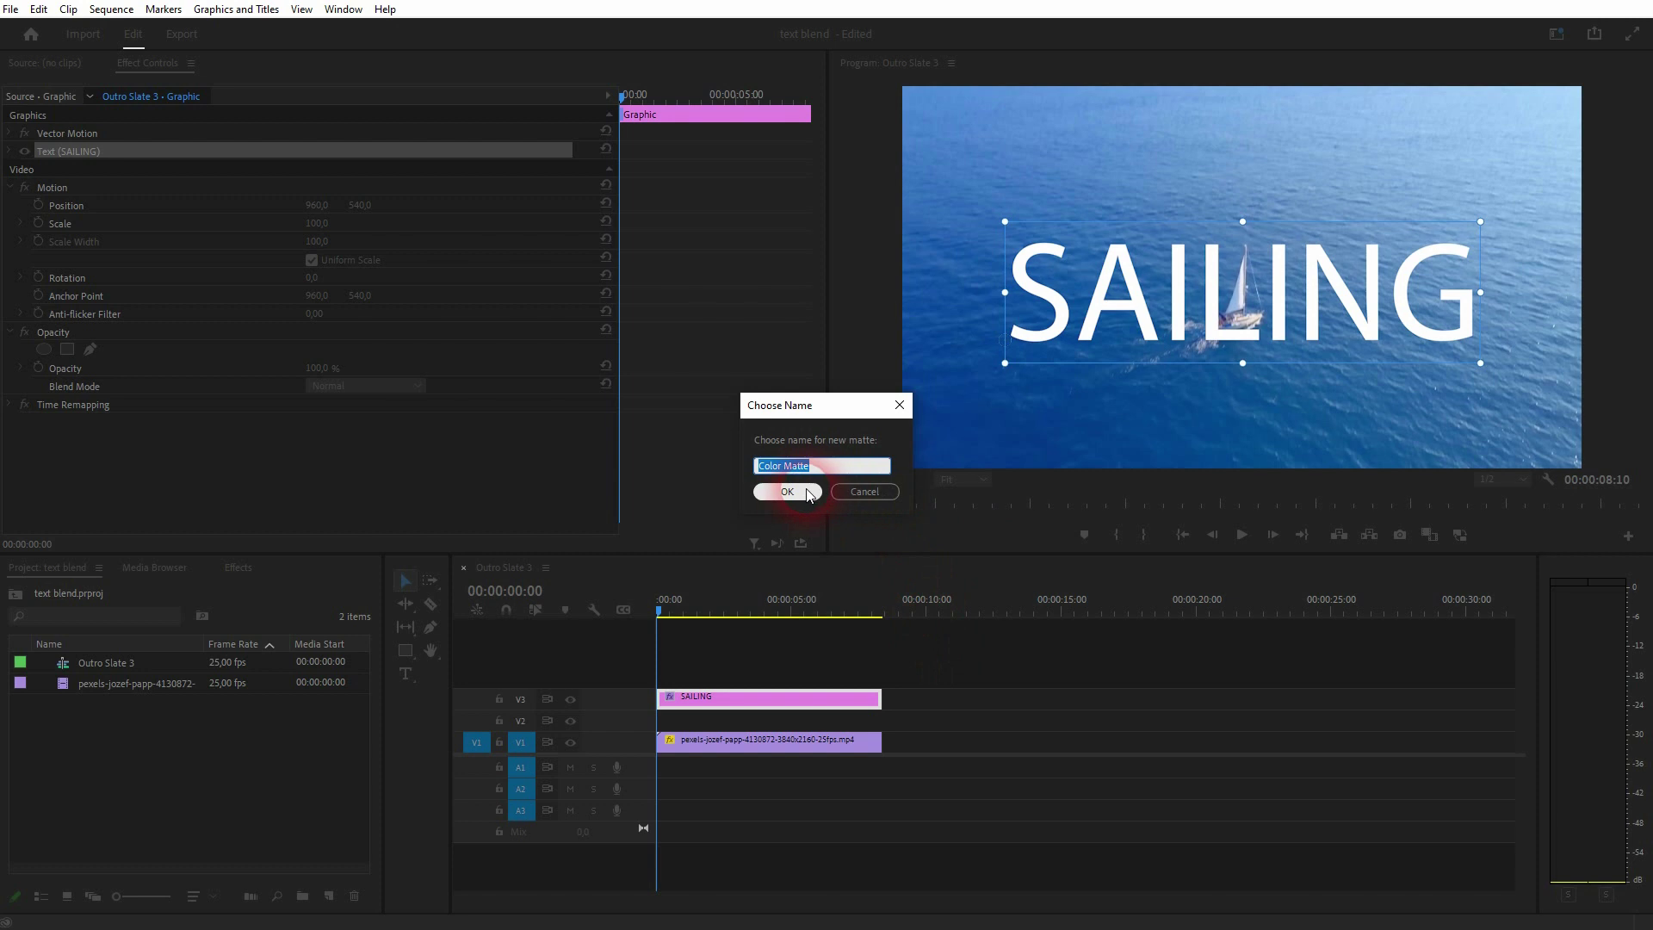
{"action": "left_click", "coordinate": [787, 492]}
Place the Color Matte on track V2 across the whole footage and set its blend mode to Multiply
{"action": "left_click", "coordinate": [160, 666]}
{"action": "left_click_drag", "start_coordinate": [93, 669], "coordinate": [892, 732]}
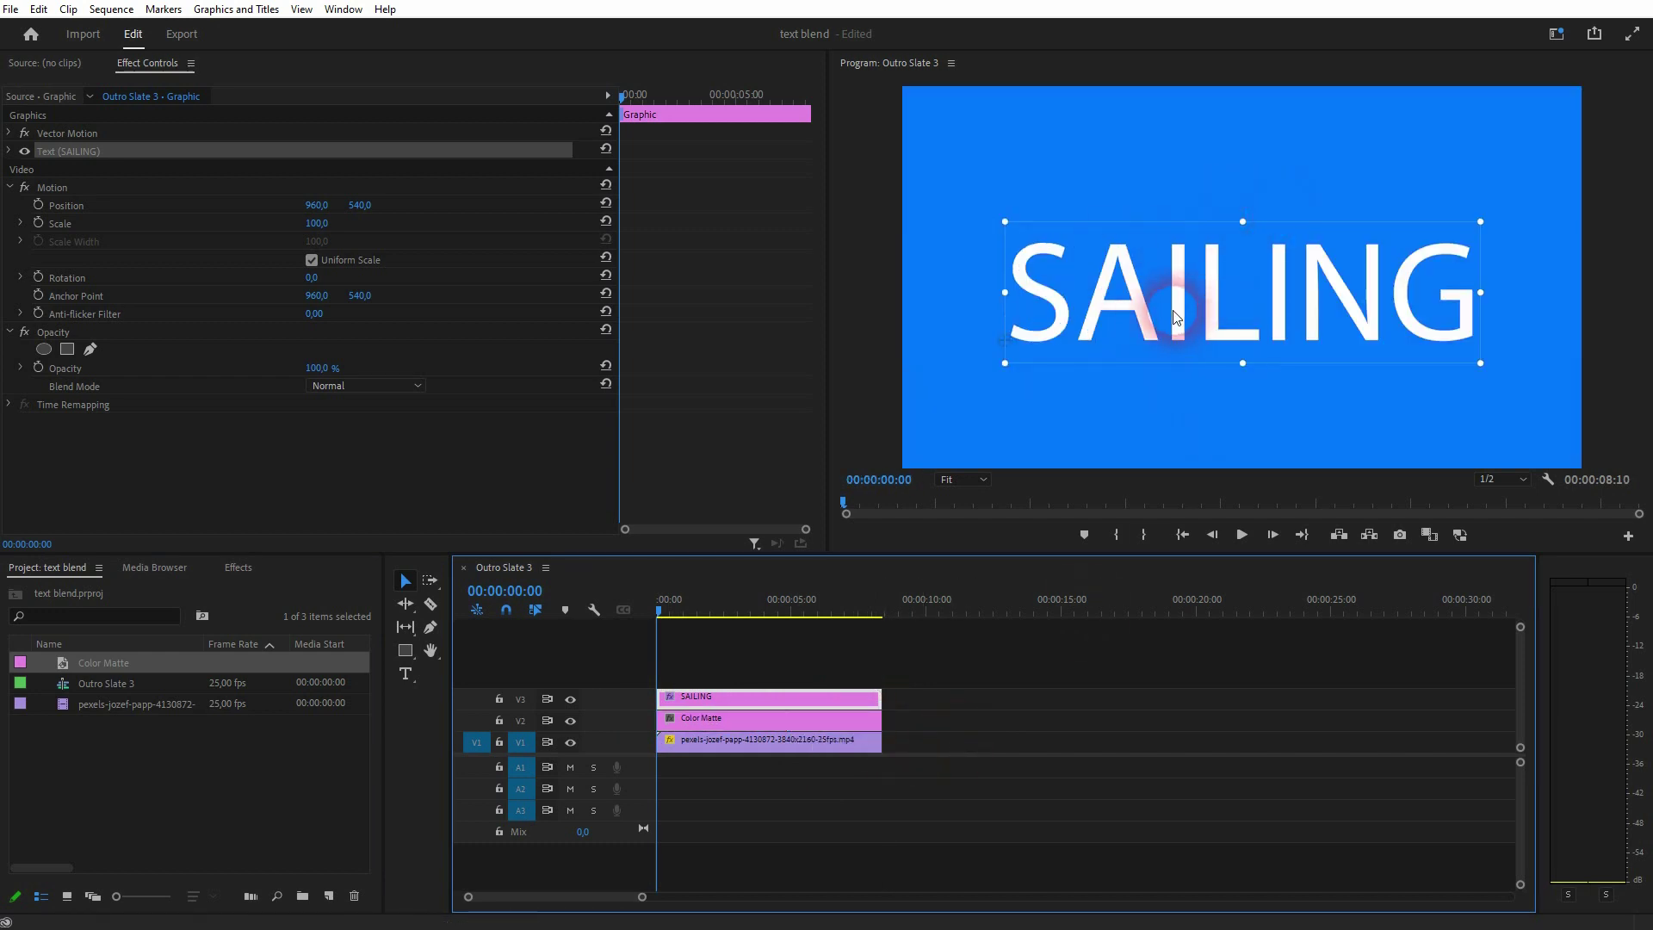
{"action": "left_click", "coordinate": [684, 718]}
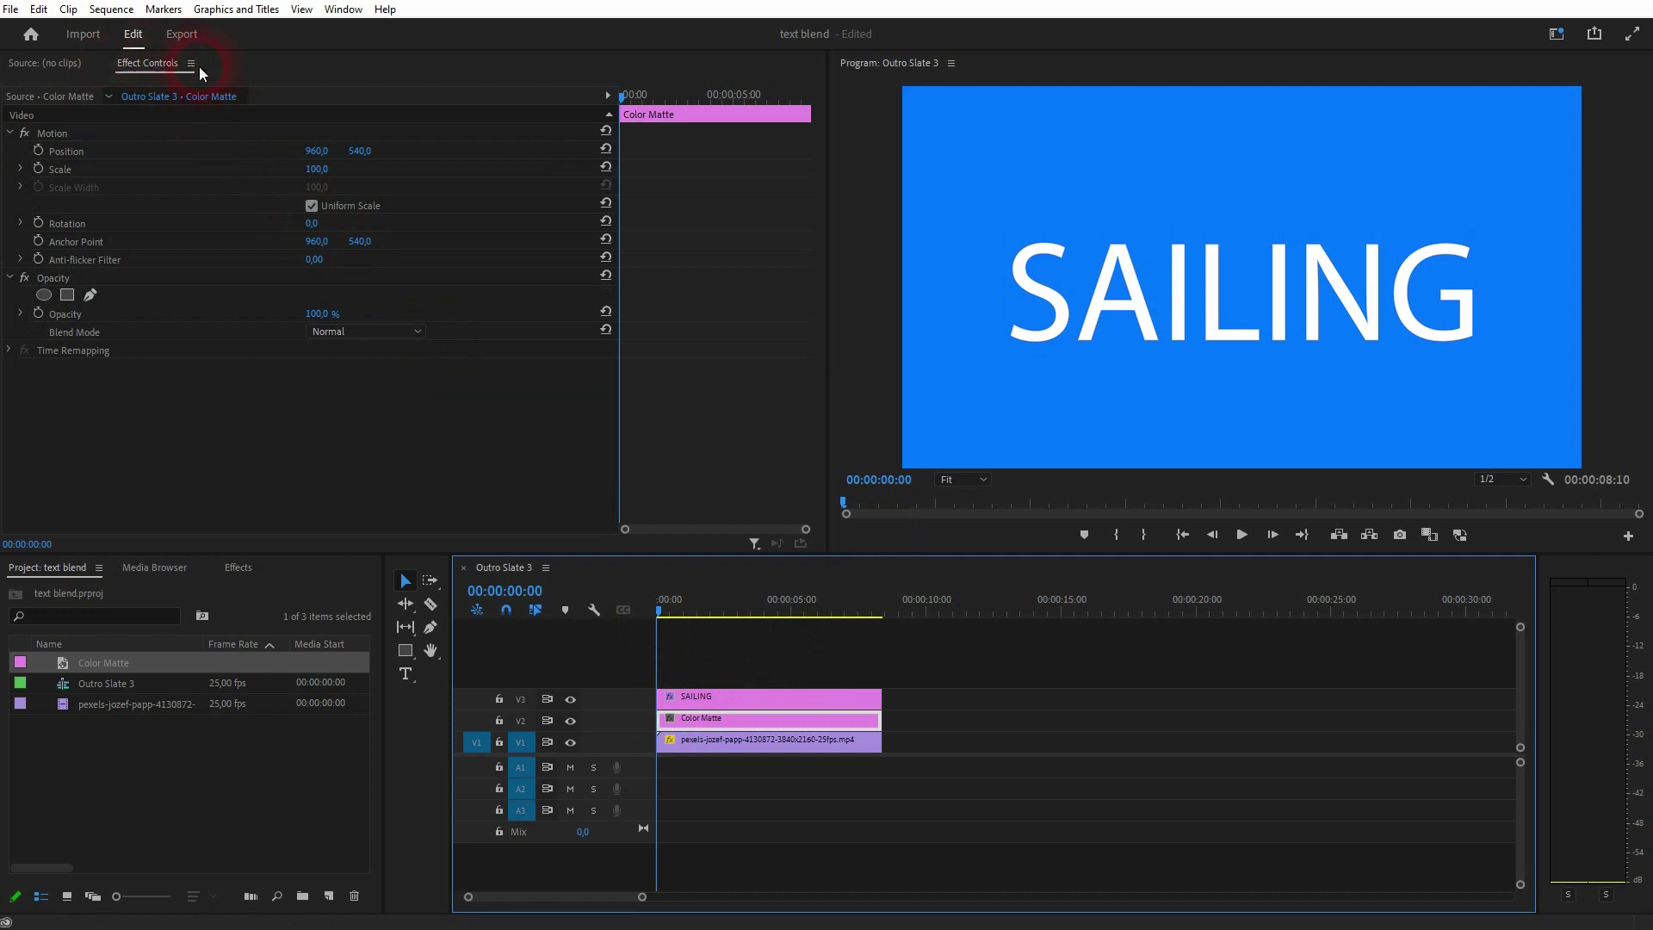
{"action": "left_click", "coordinate": [343, 9]}
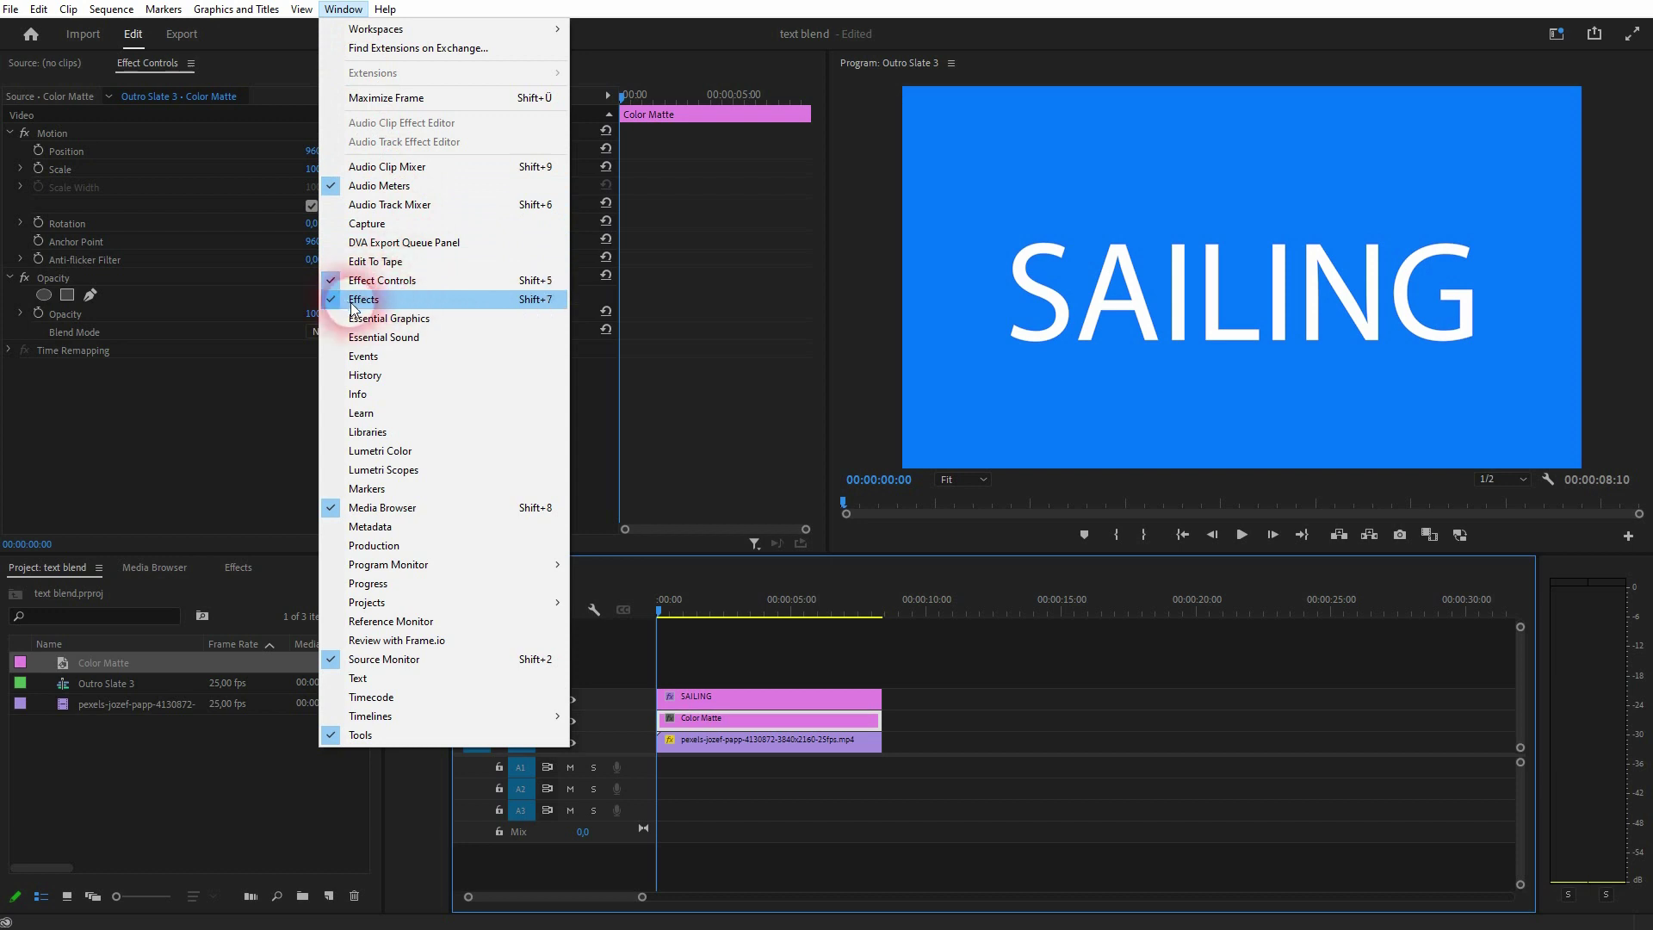
{"action": "left_click", "coordinate": [183, 427]}
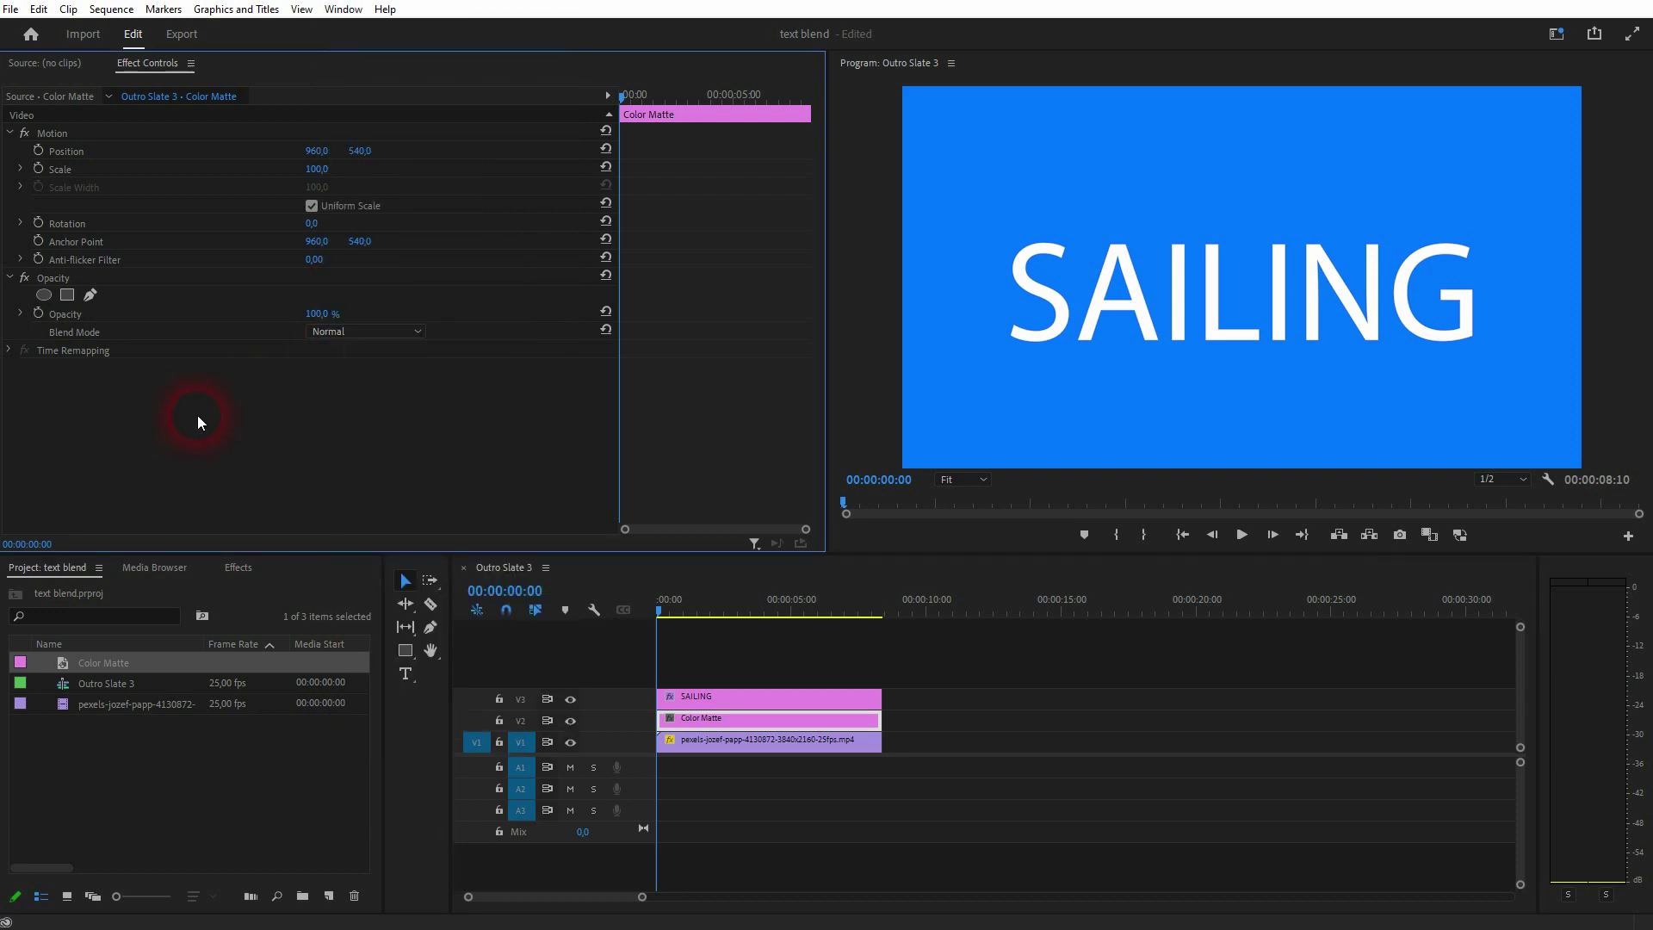
{"action": "left_click", "coordinate": [399, 333]}
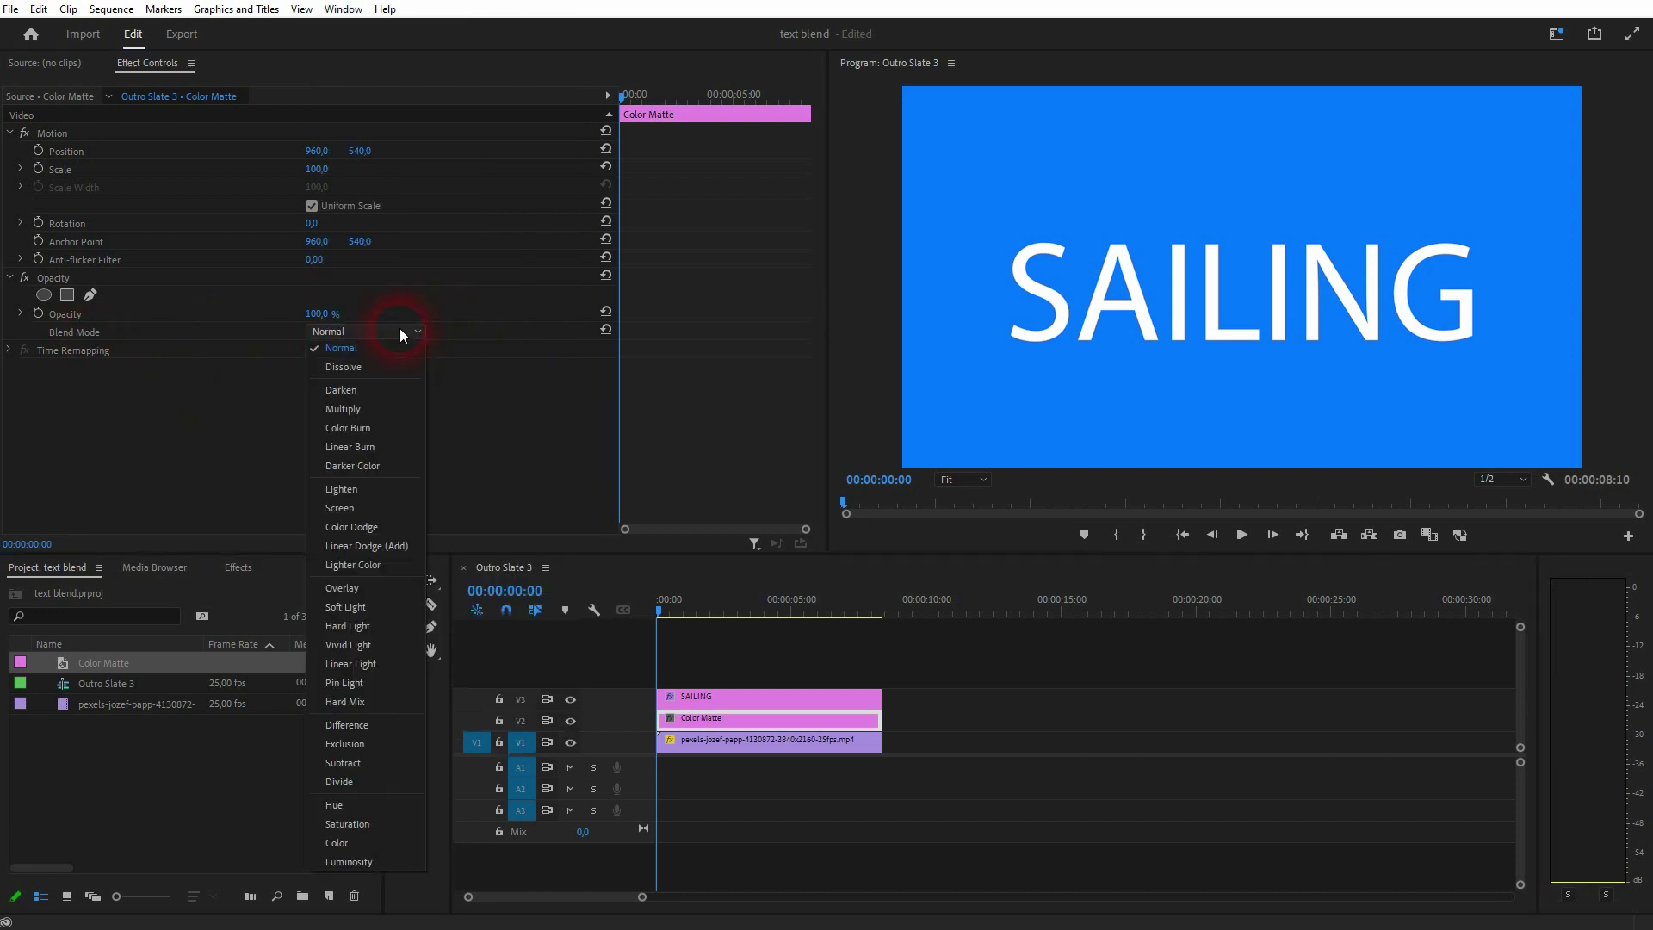
{"action": "left_click", "coordinate": [376, 411]}
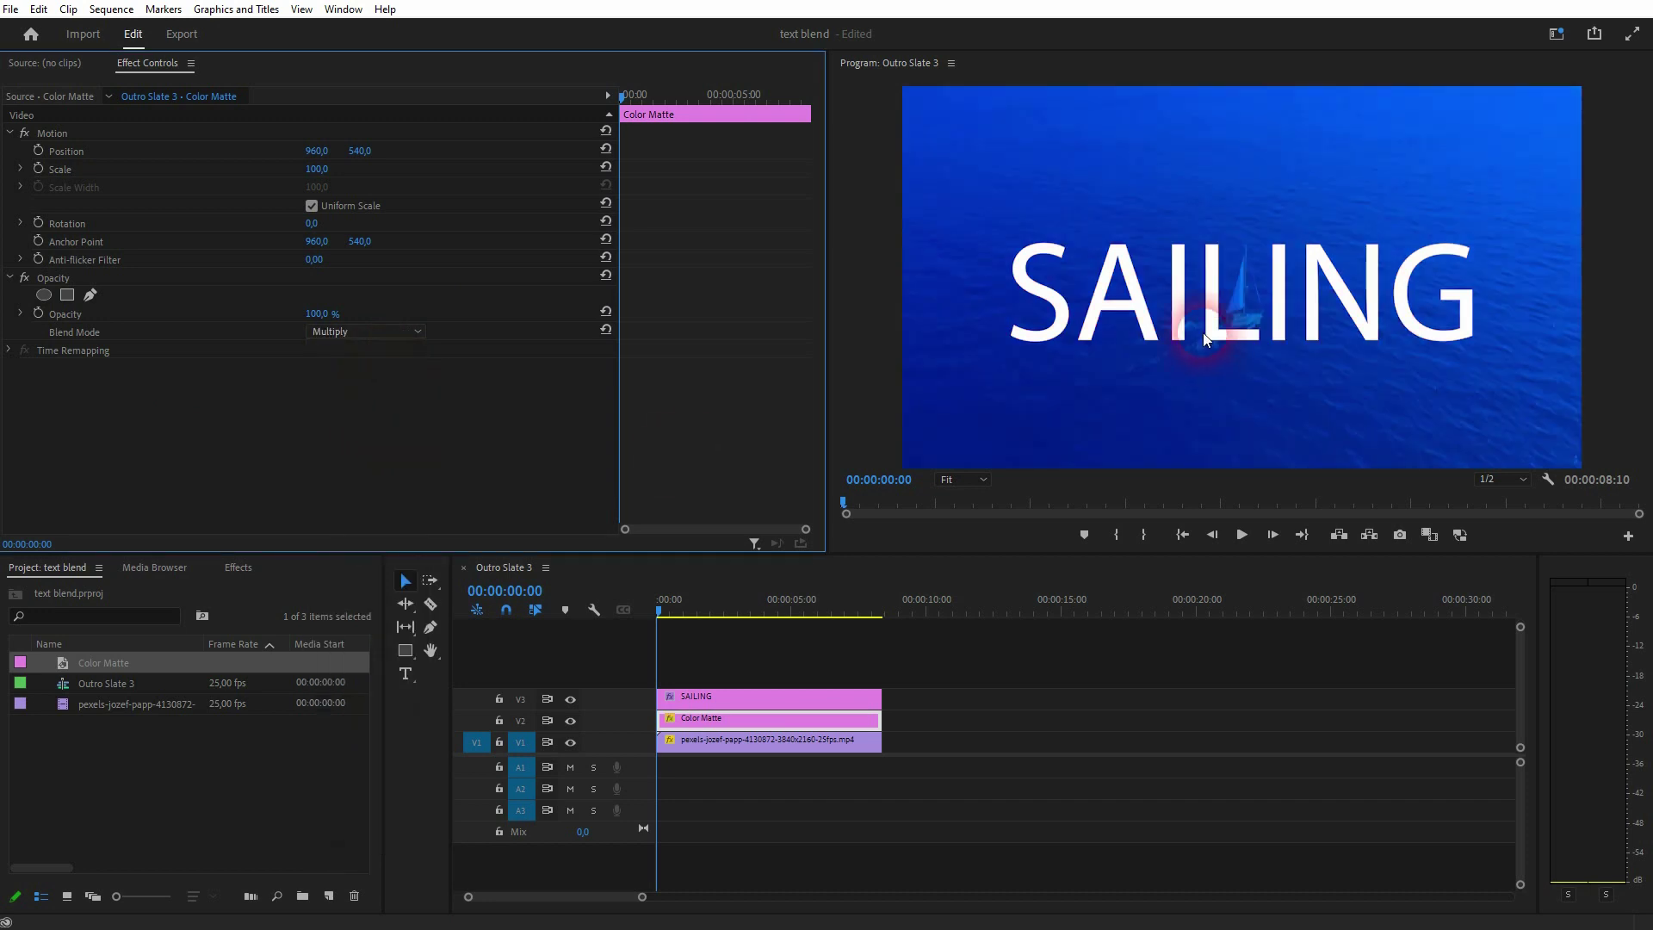
Switch track V2's output off and on to compare the footage with and without the Color Matte
{"action": "left_click", "coordinate": [601, 766]}
{"action": "left_click", "coordinate": [574, 721]}
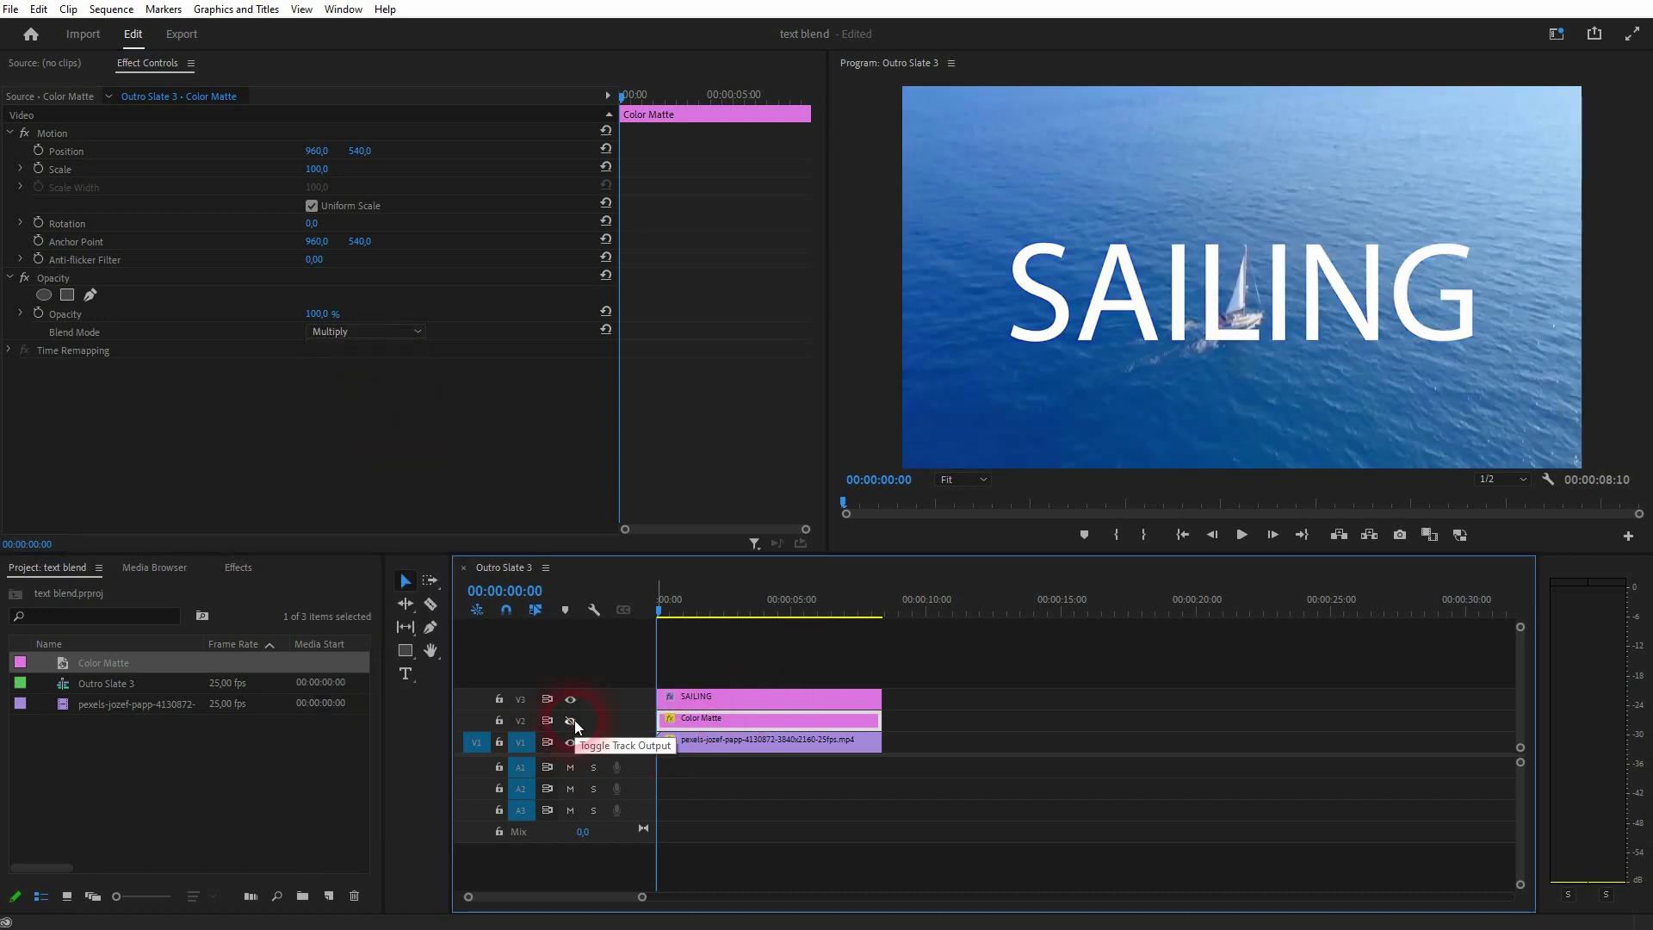
{"action": "left_click", "coordinate": [575, 719]}
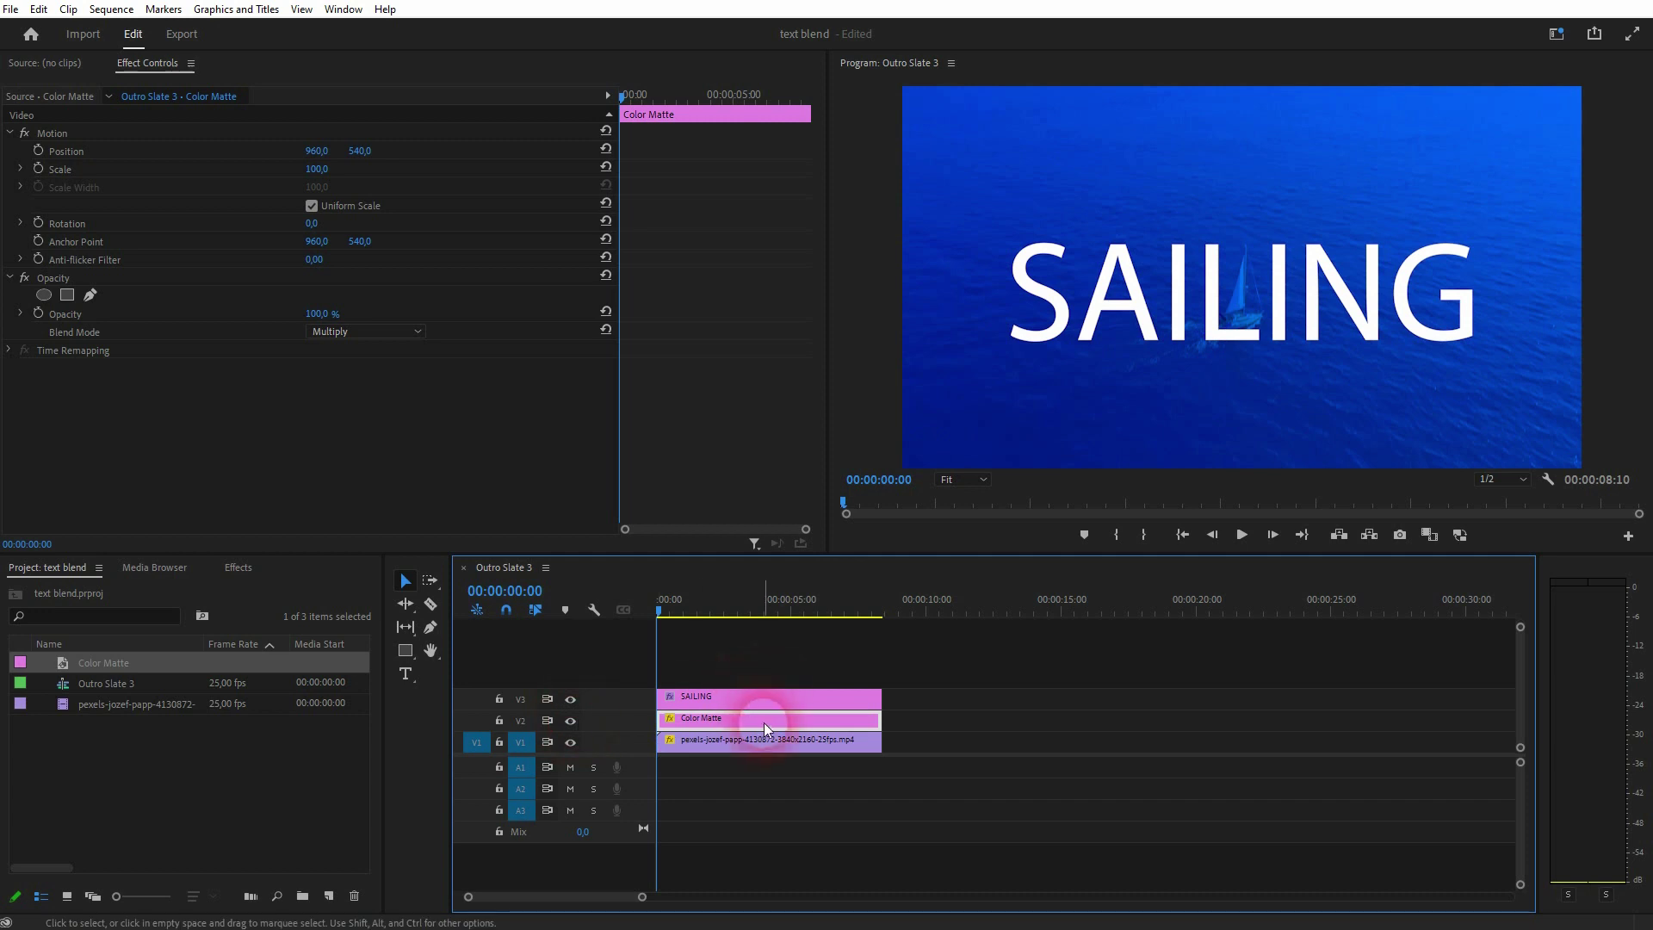
Try the Screen blend mode on the Color Matte clip and return it to Multiply
{"action": "left_click", "coordinate": [419, 331]}
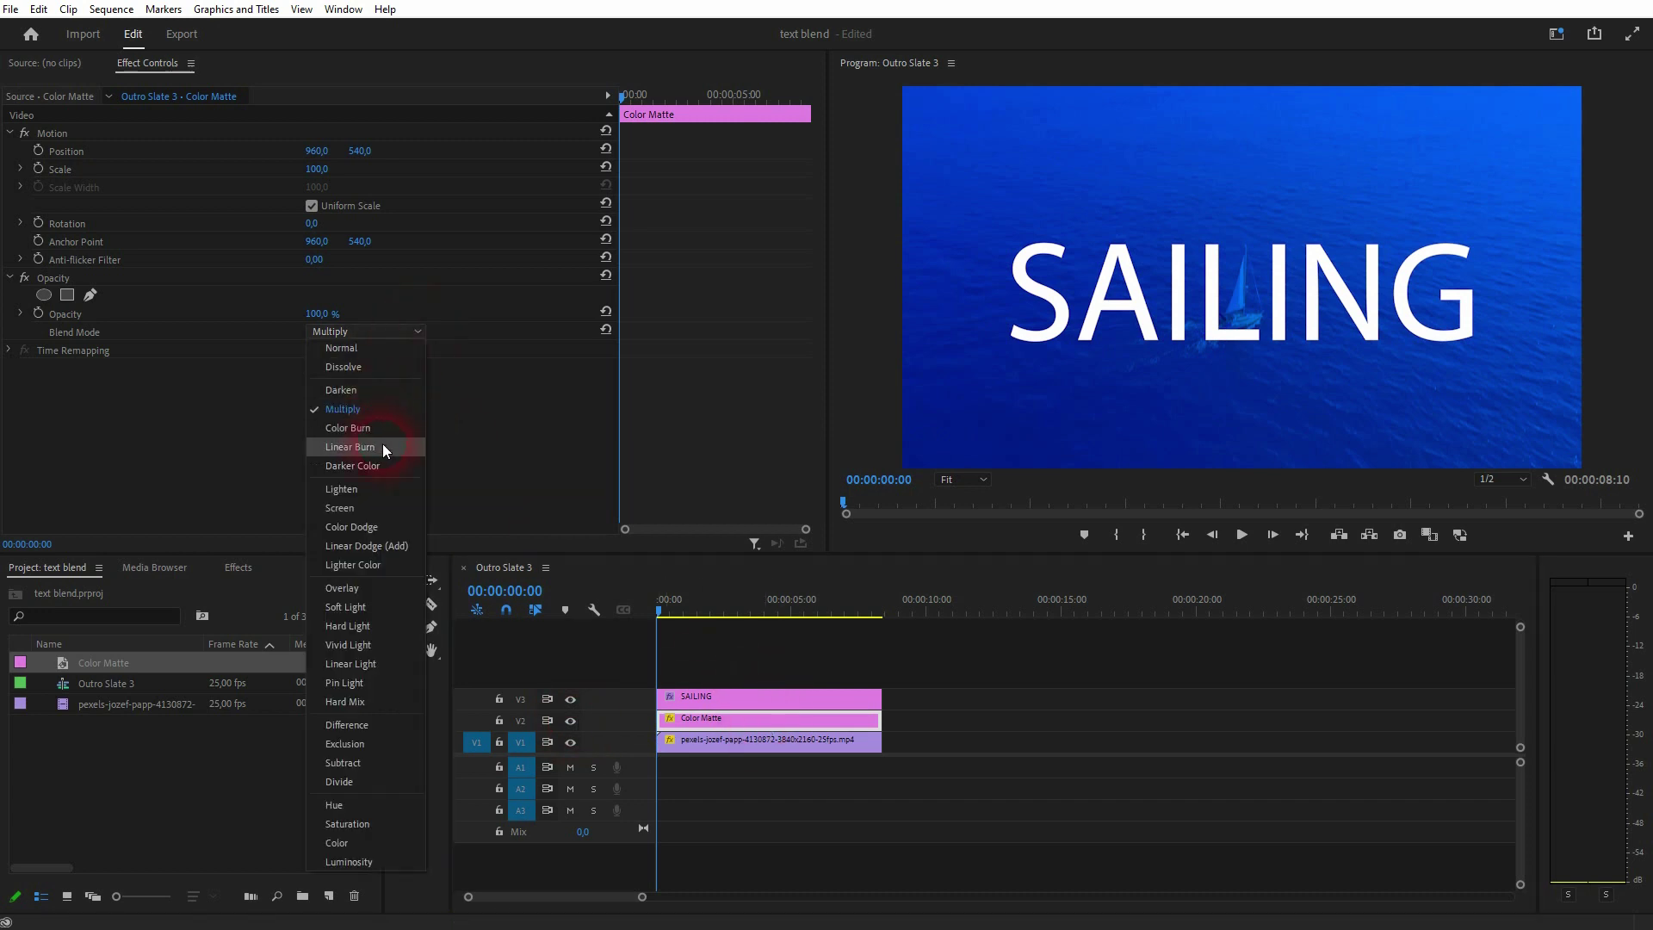
{"action": "left_click", "coordinate": [373, 506]}
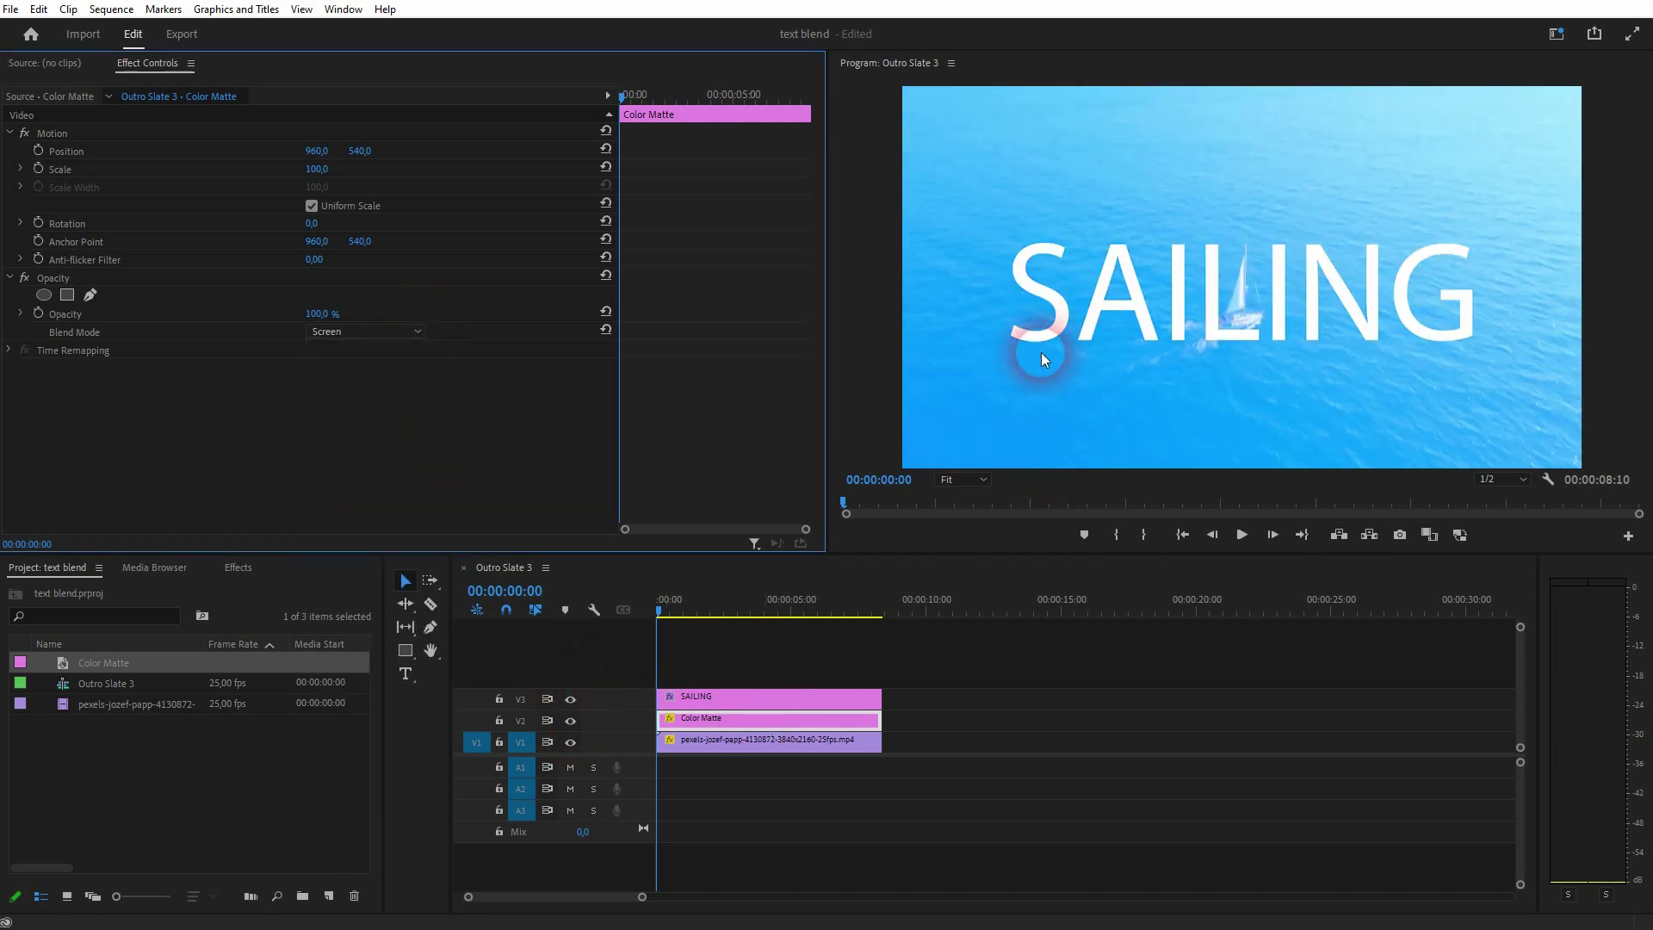
{"action": "left_click", "coordinate": [347, 331]}
{"action": "left_click", "coordinate": [370, 415]}
{"action": "left_click", "coordinate": [652, 574]}
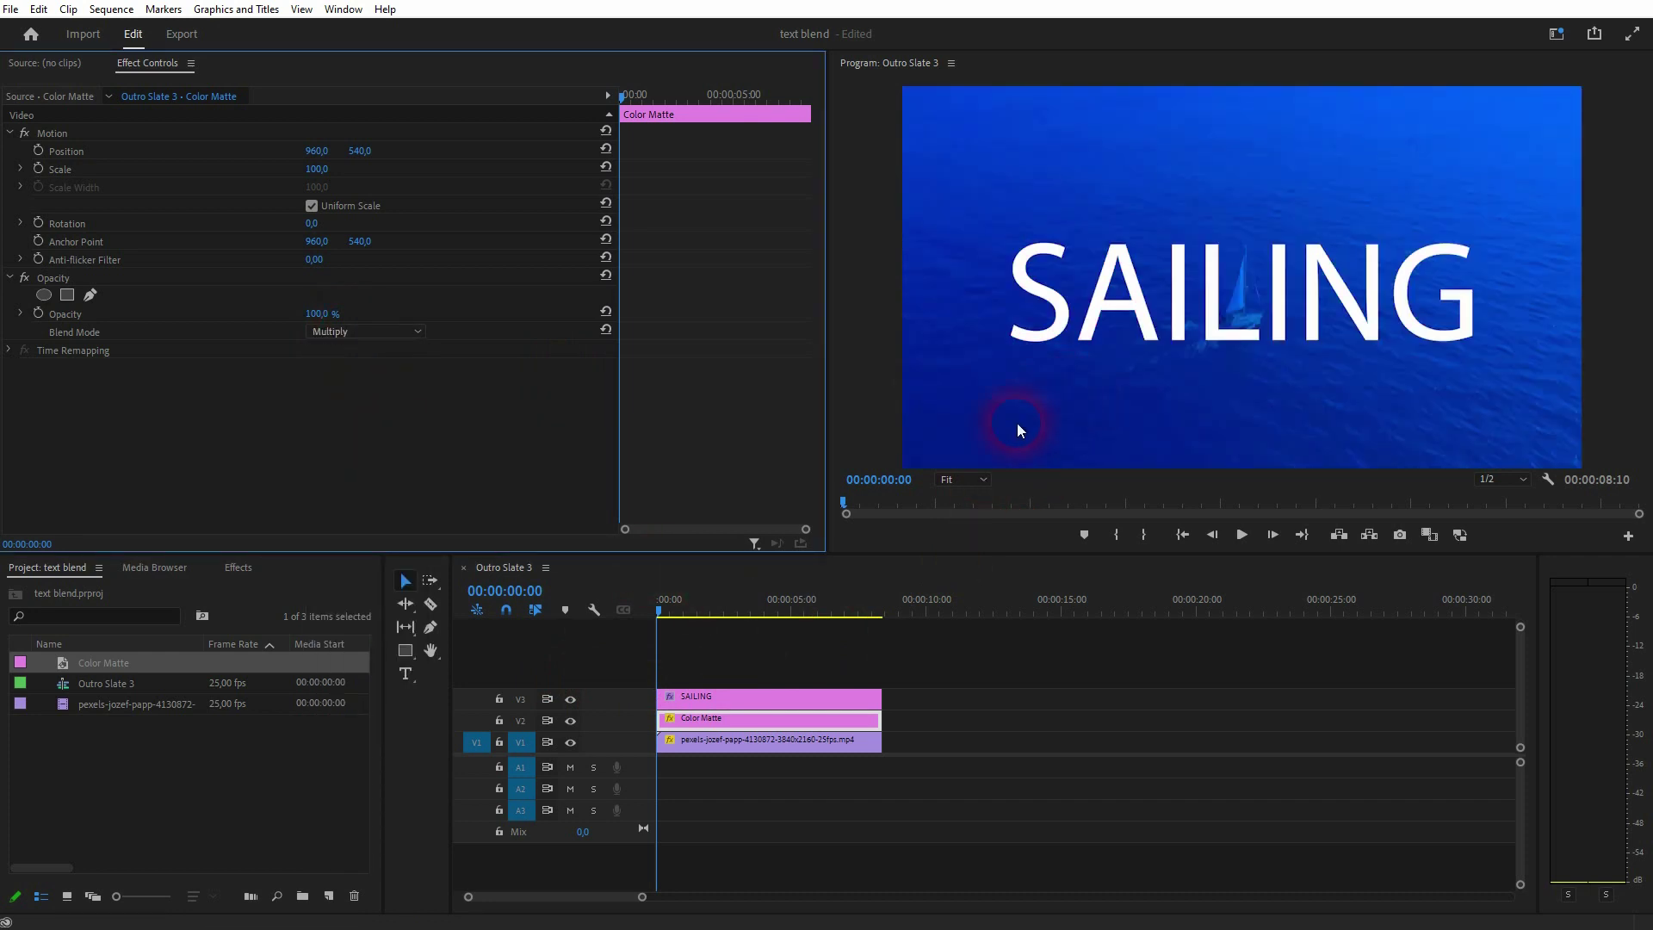
Find the Tint video effect and apply it to the Color Matte clip on track V2
{"action": "left_click", "coordinate": [678, 742]}
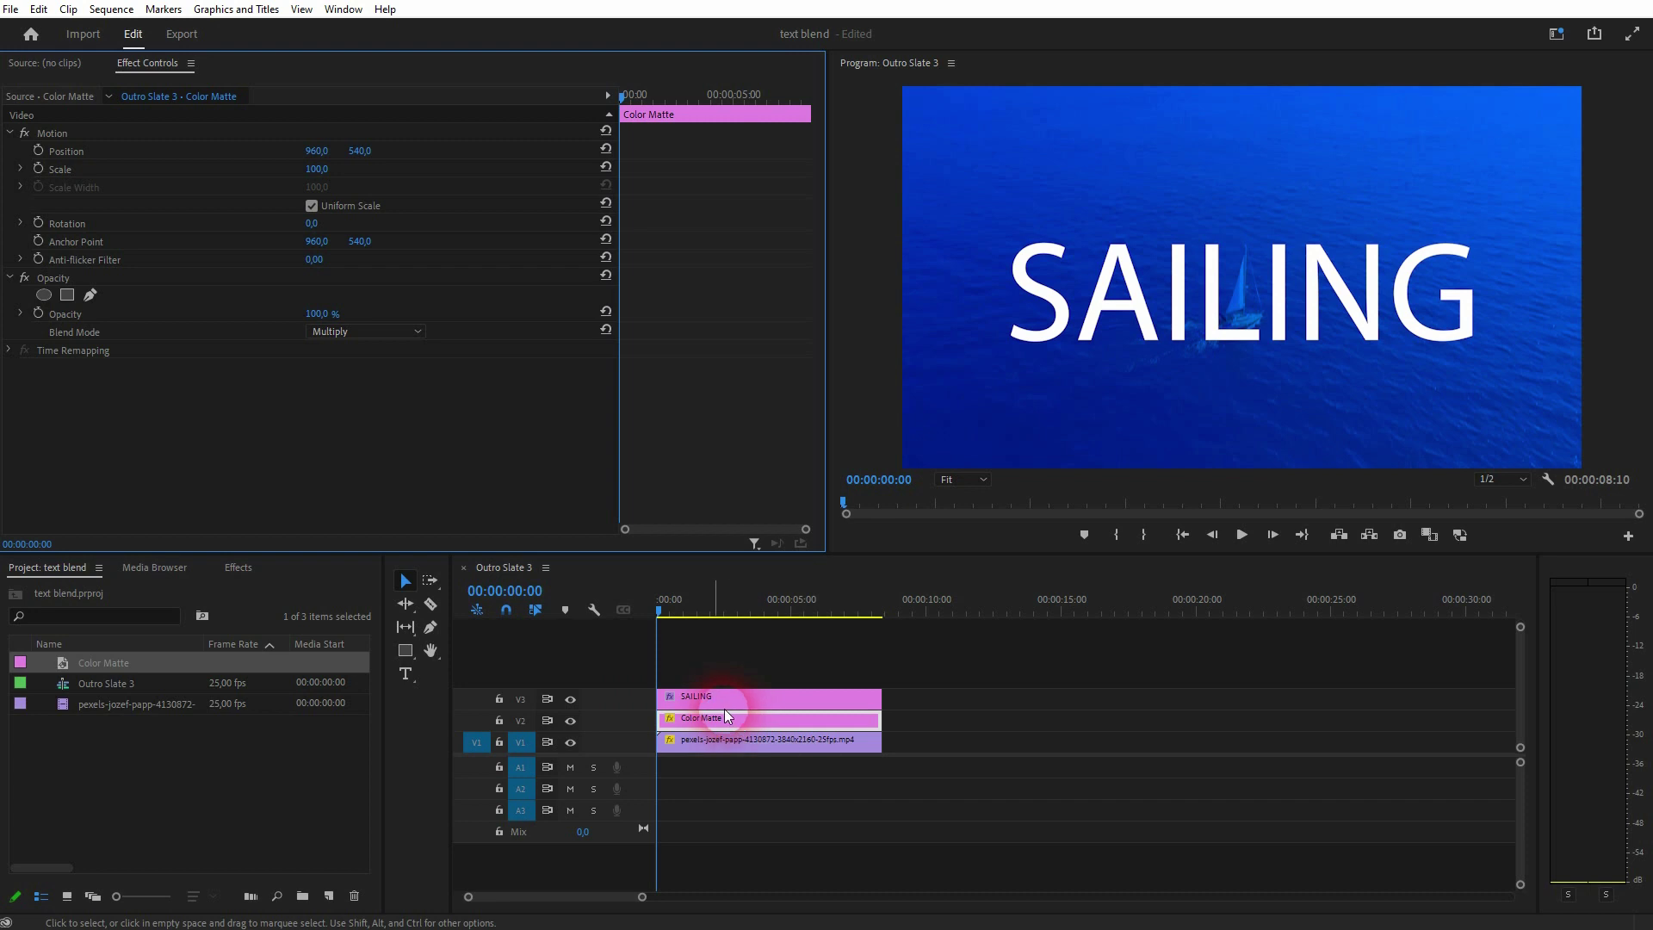
{"action": "left_click", "coordinate": [157, 603]}
{"action": "left_click", "coordinate": [229, 568]}
{"action": "left_click", "coordinate": [95, 590]}
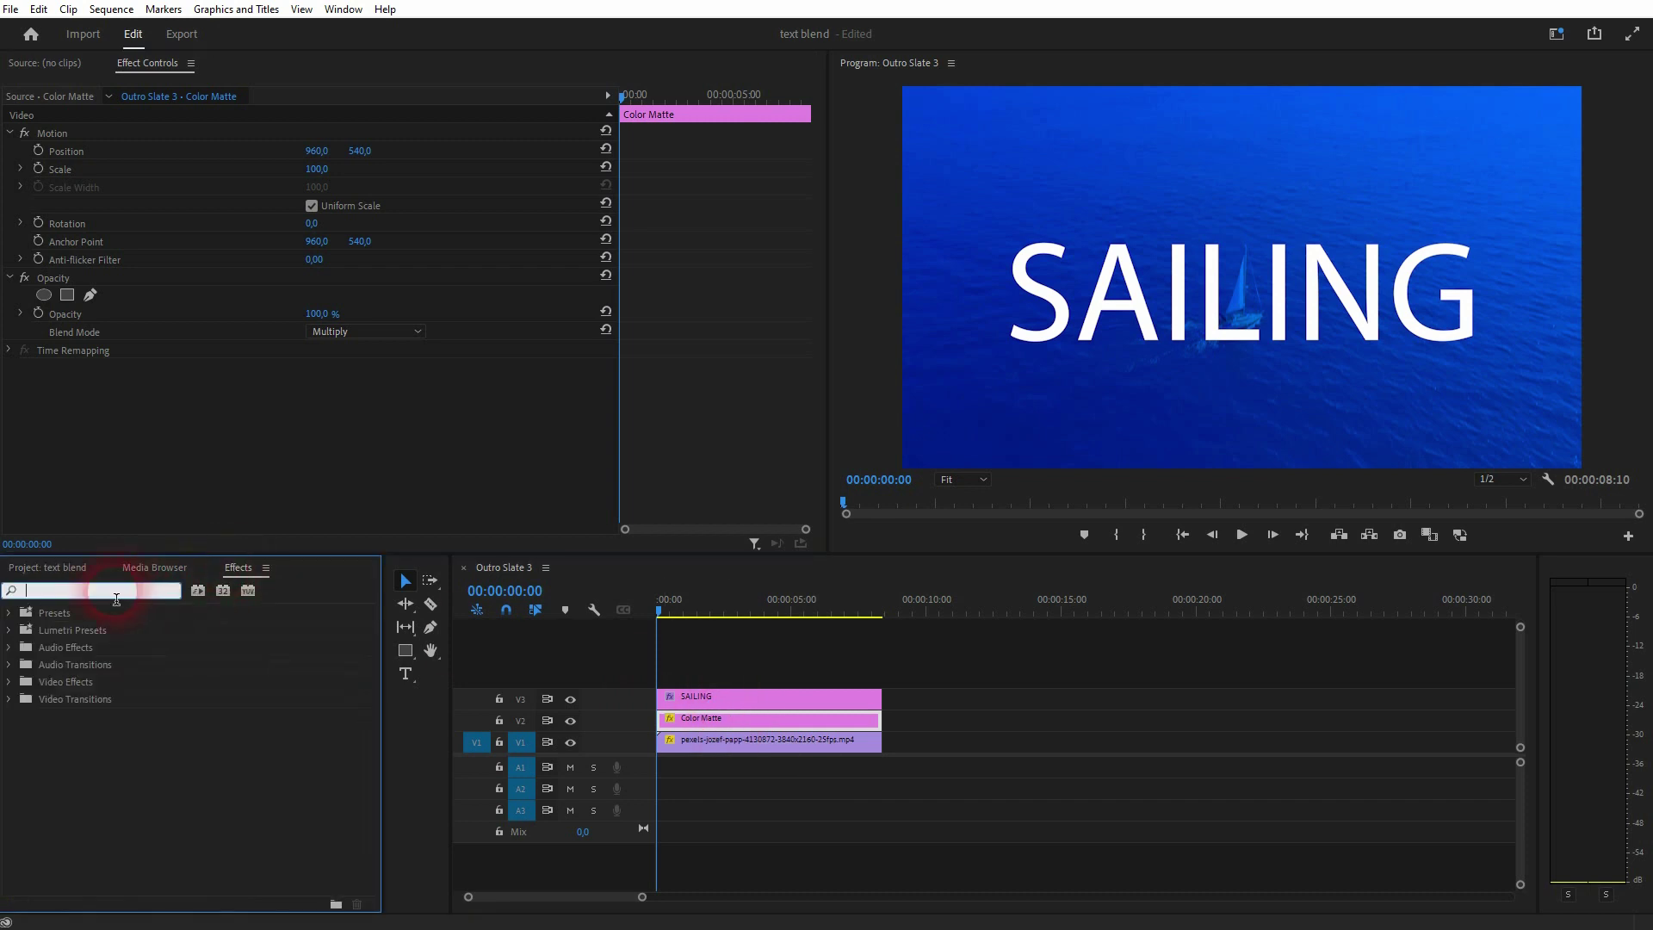
{"action": "type", "text": "tint"}
{"action": "left_click_drag", "start_coordinate": [69, 716], "coordinate": [730, 716]}
{"action": "left_click", "coordinate": [58, 394]}
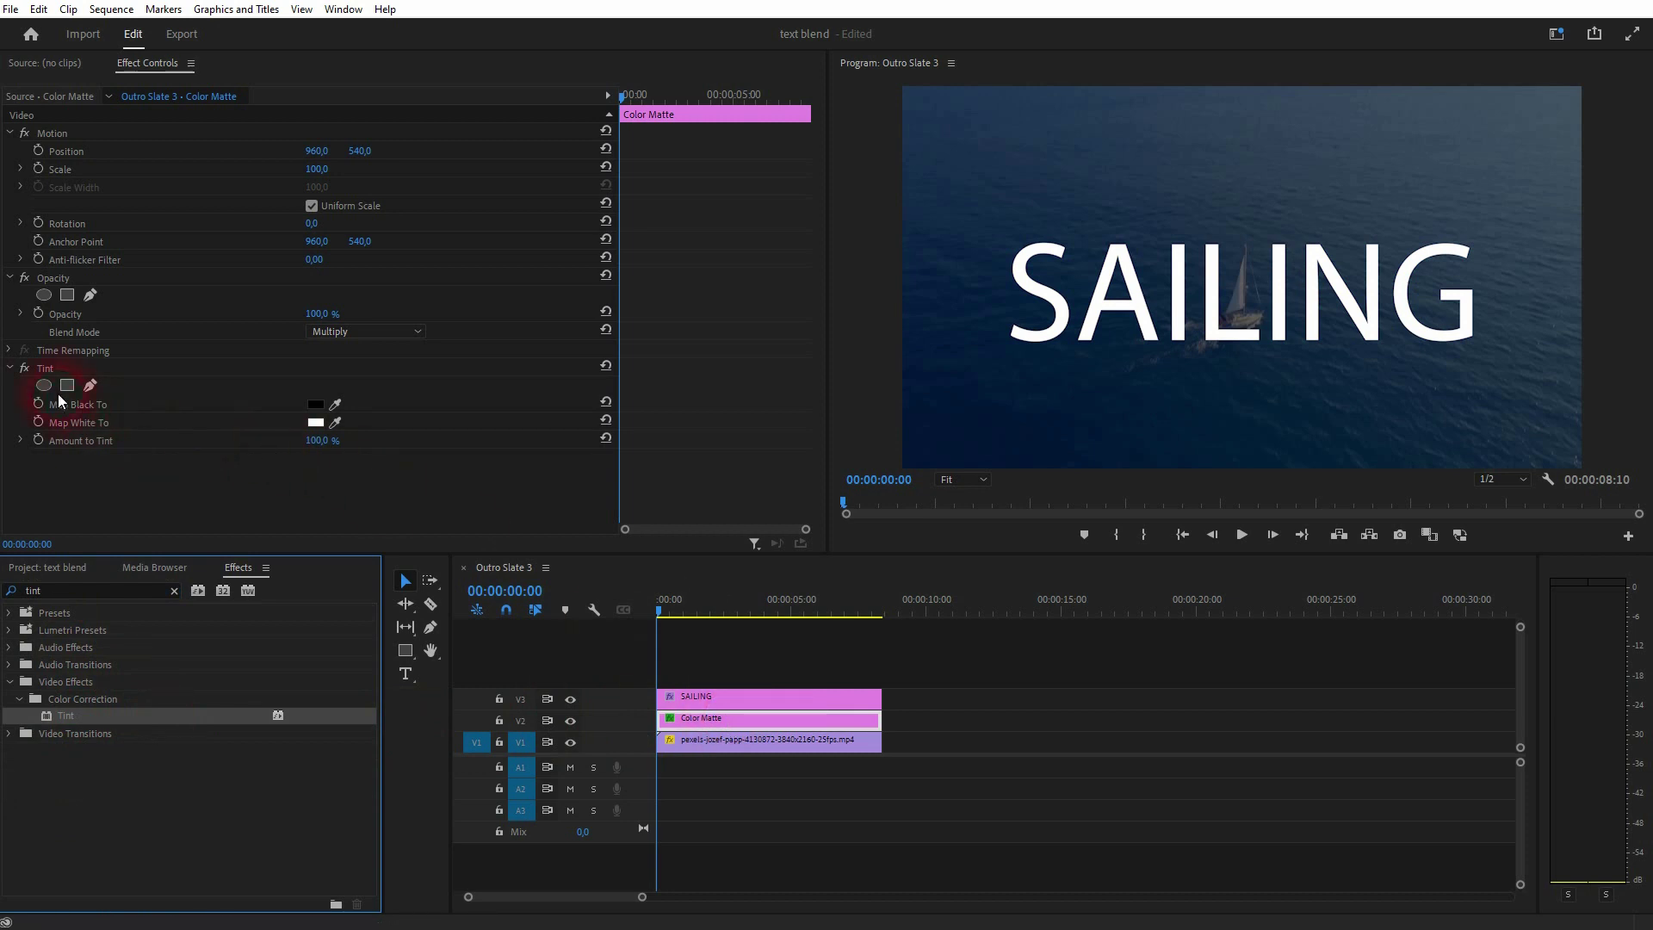
{"action": "left_click", "coordinate": [248, 407]}
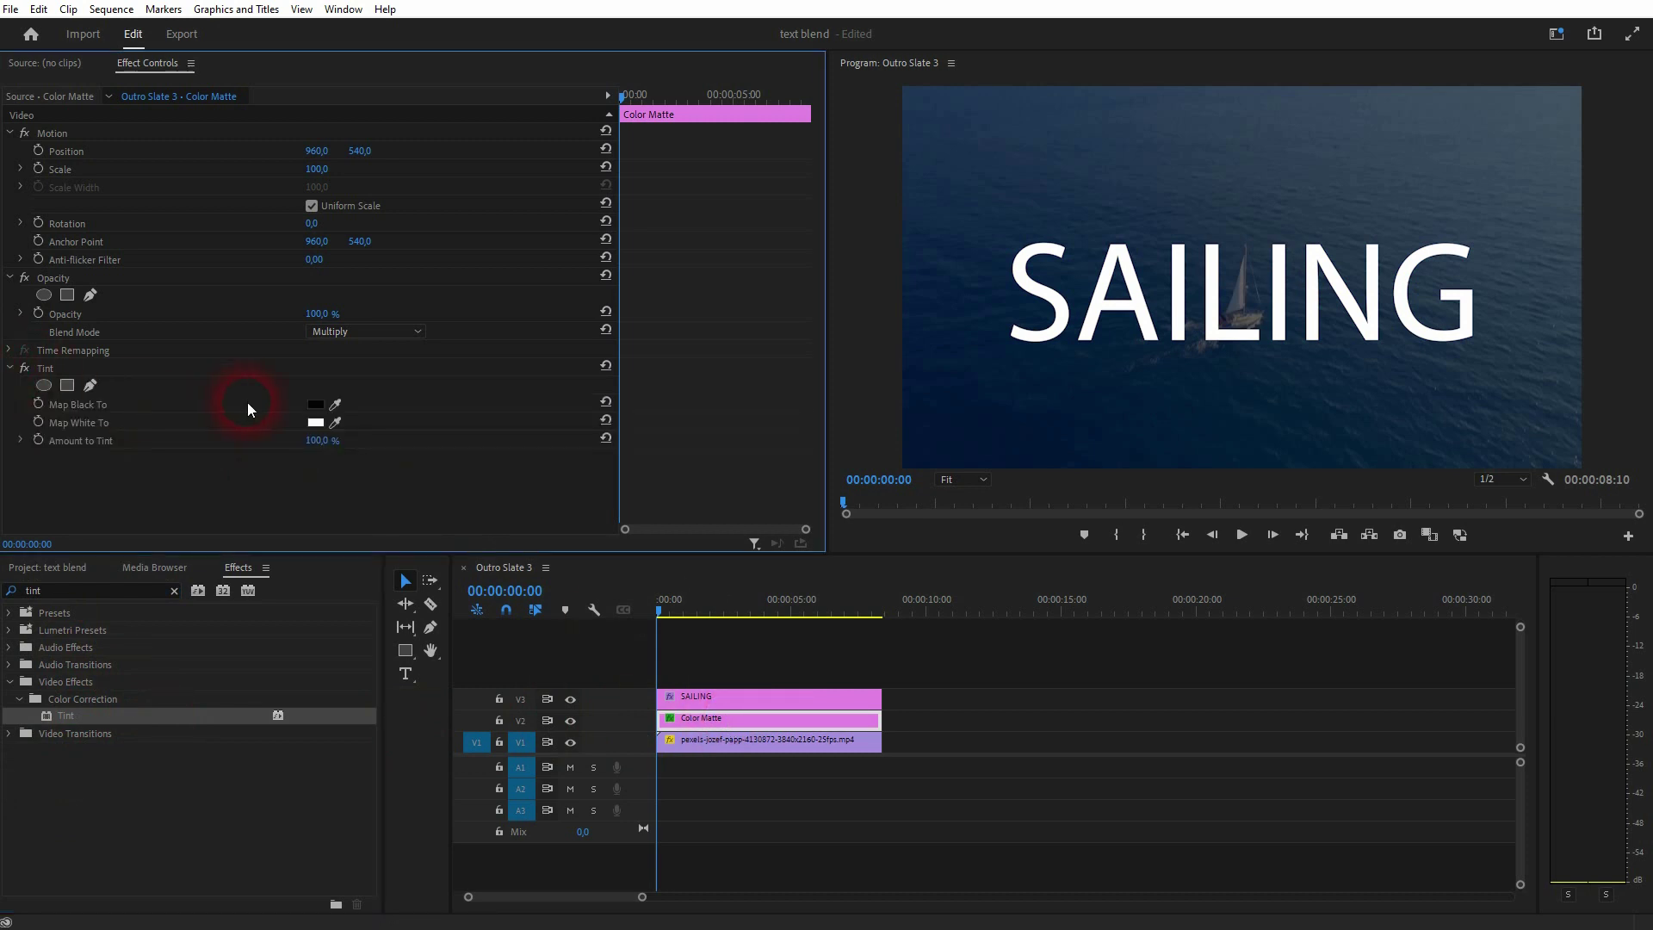
Set the Tint effect's Map White To colour on the Color Matte to light blue 30AAFF
{"action": "left_click", "coordinate": [315, 423]}
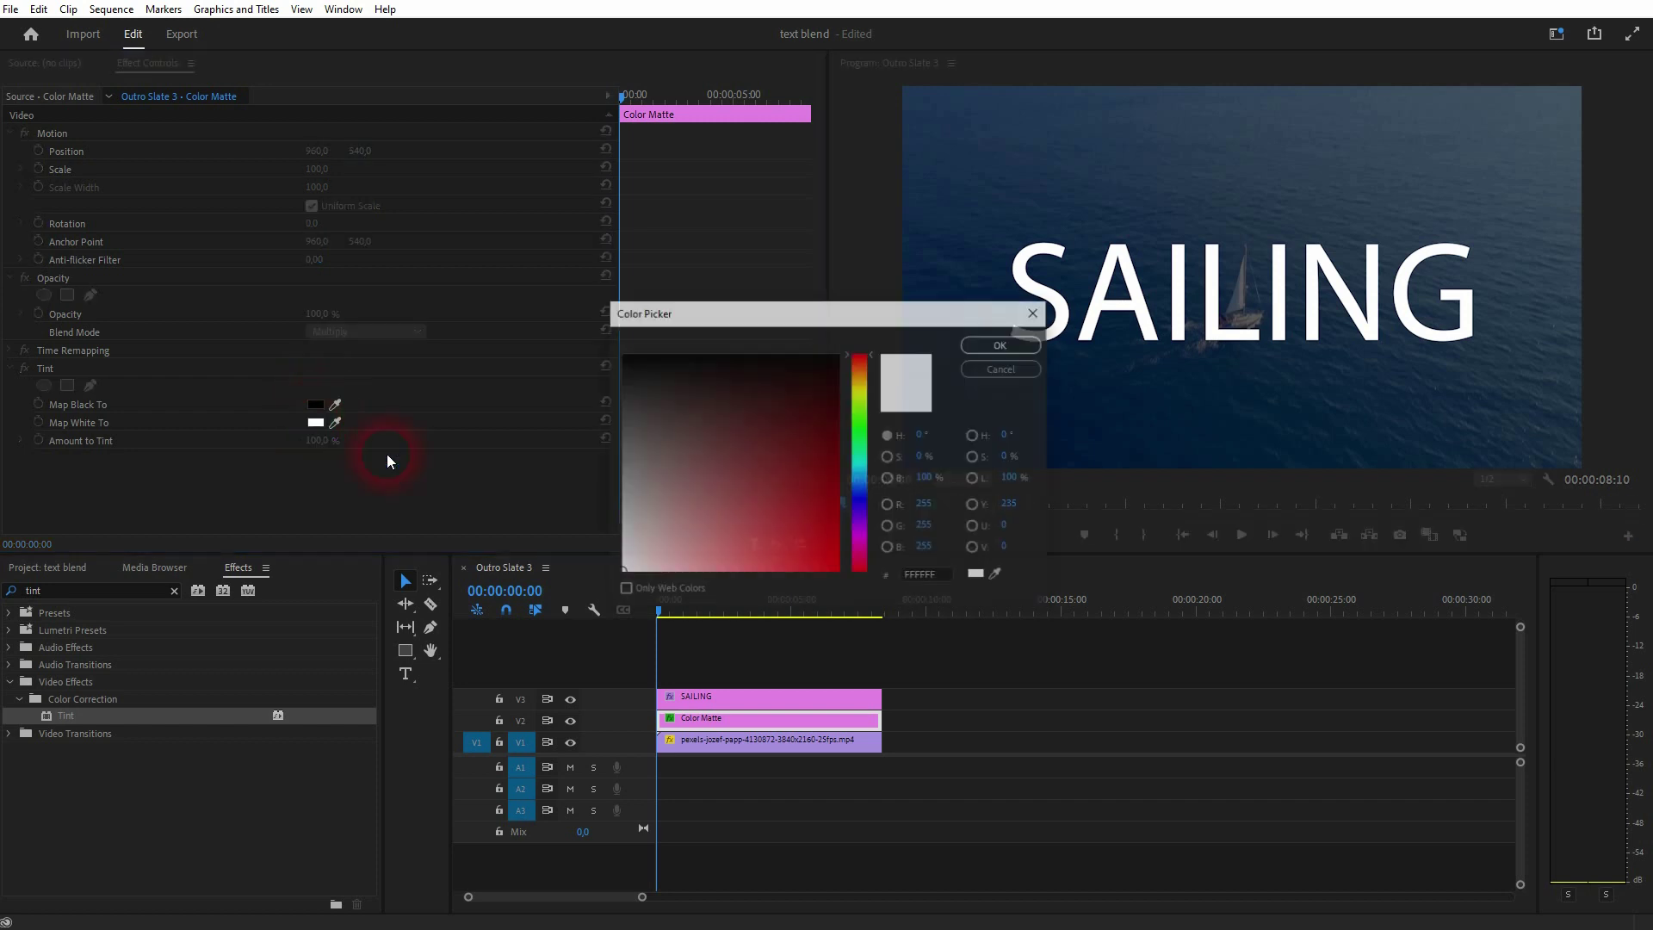
{"action": "left_click", "coordinate": [867, 466]}
{"action": "left_click_drag", "start_coordinate": [809, 521], "coordinate": [806, 596]}
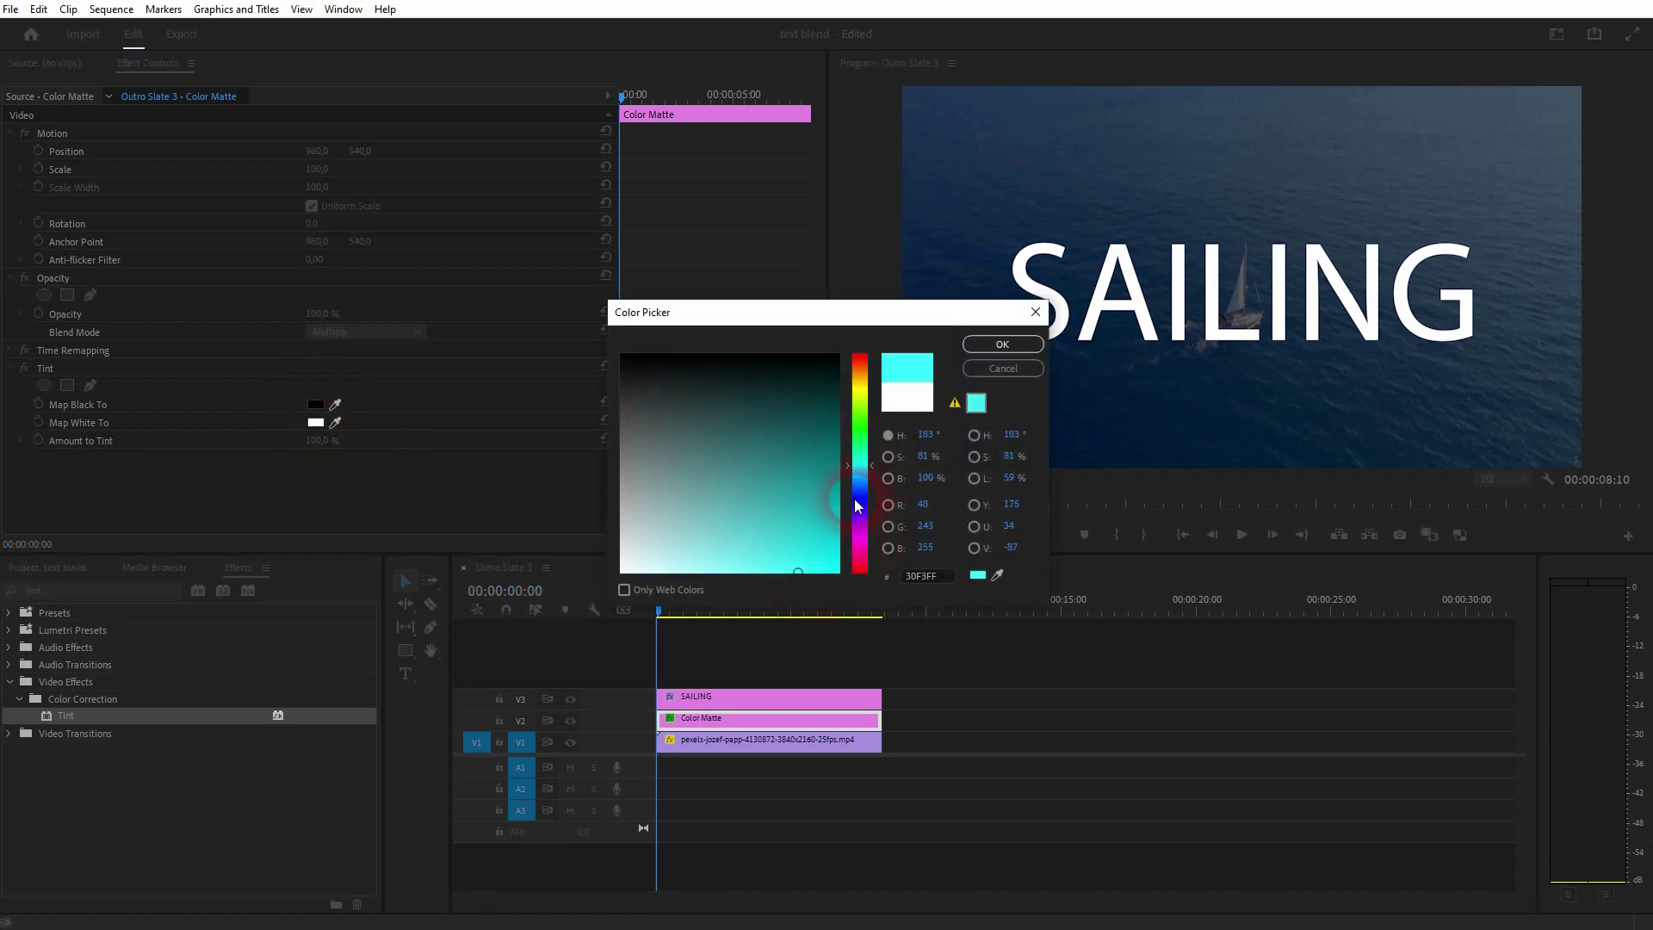
{"action": "left_click_drag", "start_coordinate": [872, 472], "coordinate": [869, 478]}
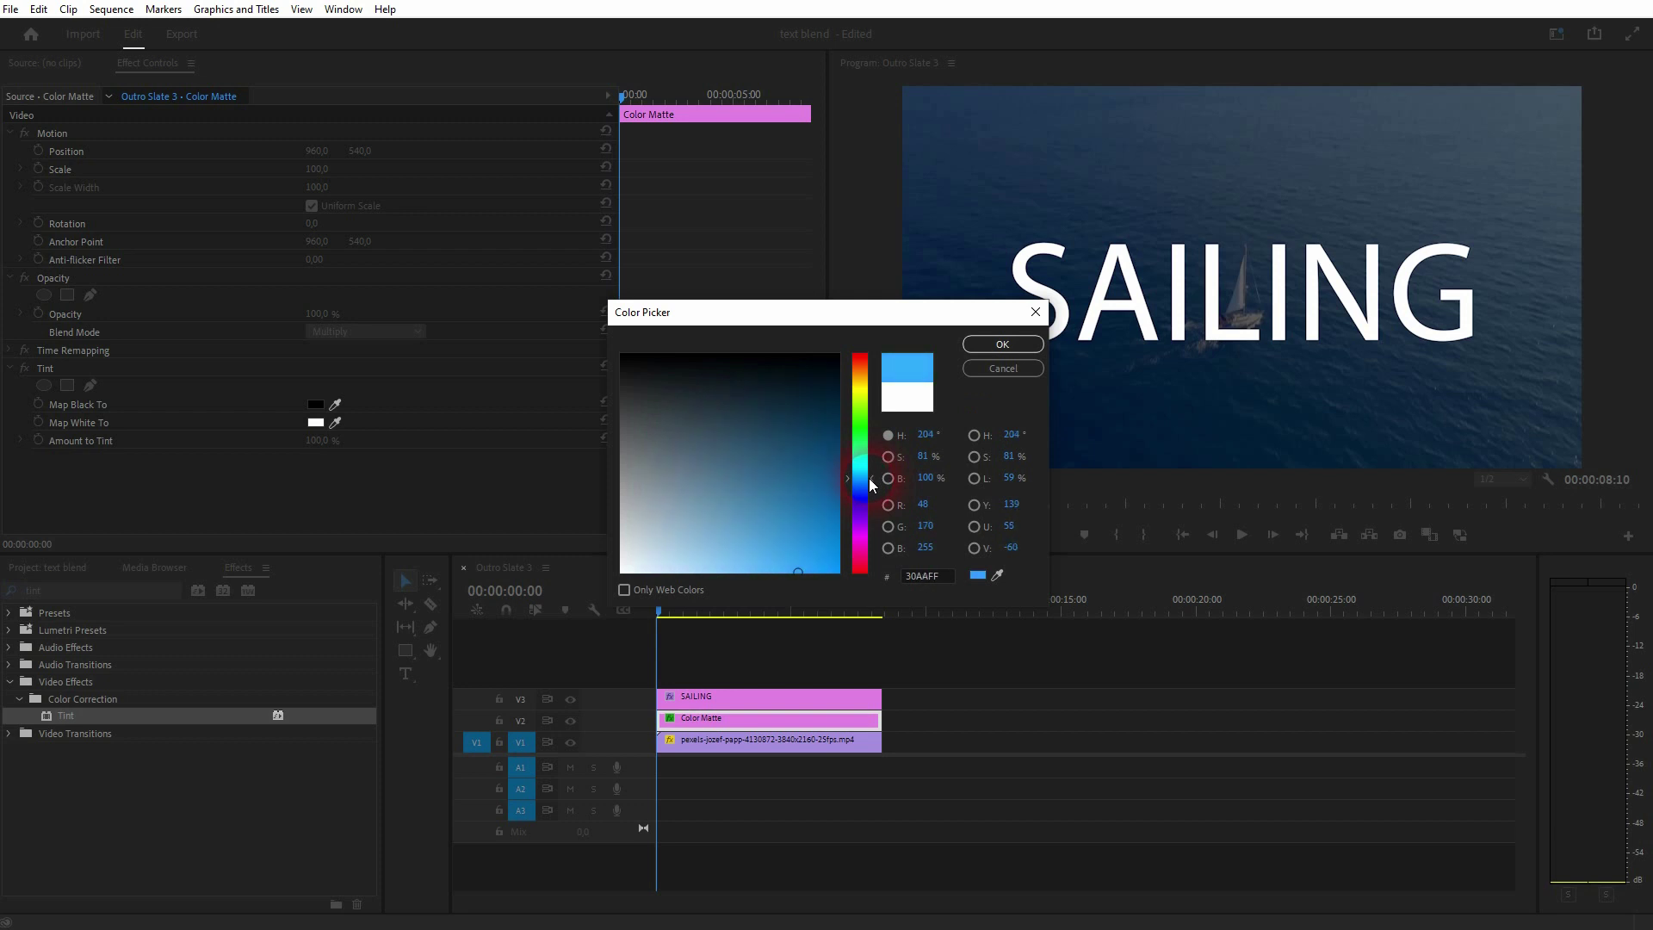
{"action": "left_click", "coordinate": [990, 406]}
{"action": "left_click", "coordinate": [1002, 344]}
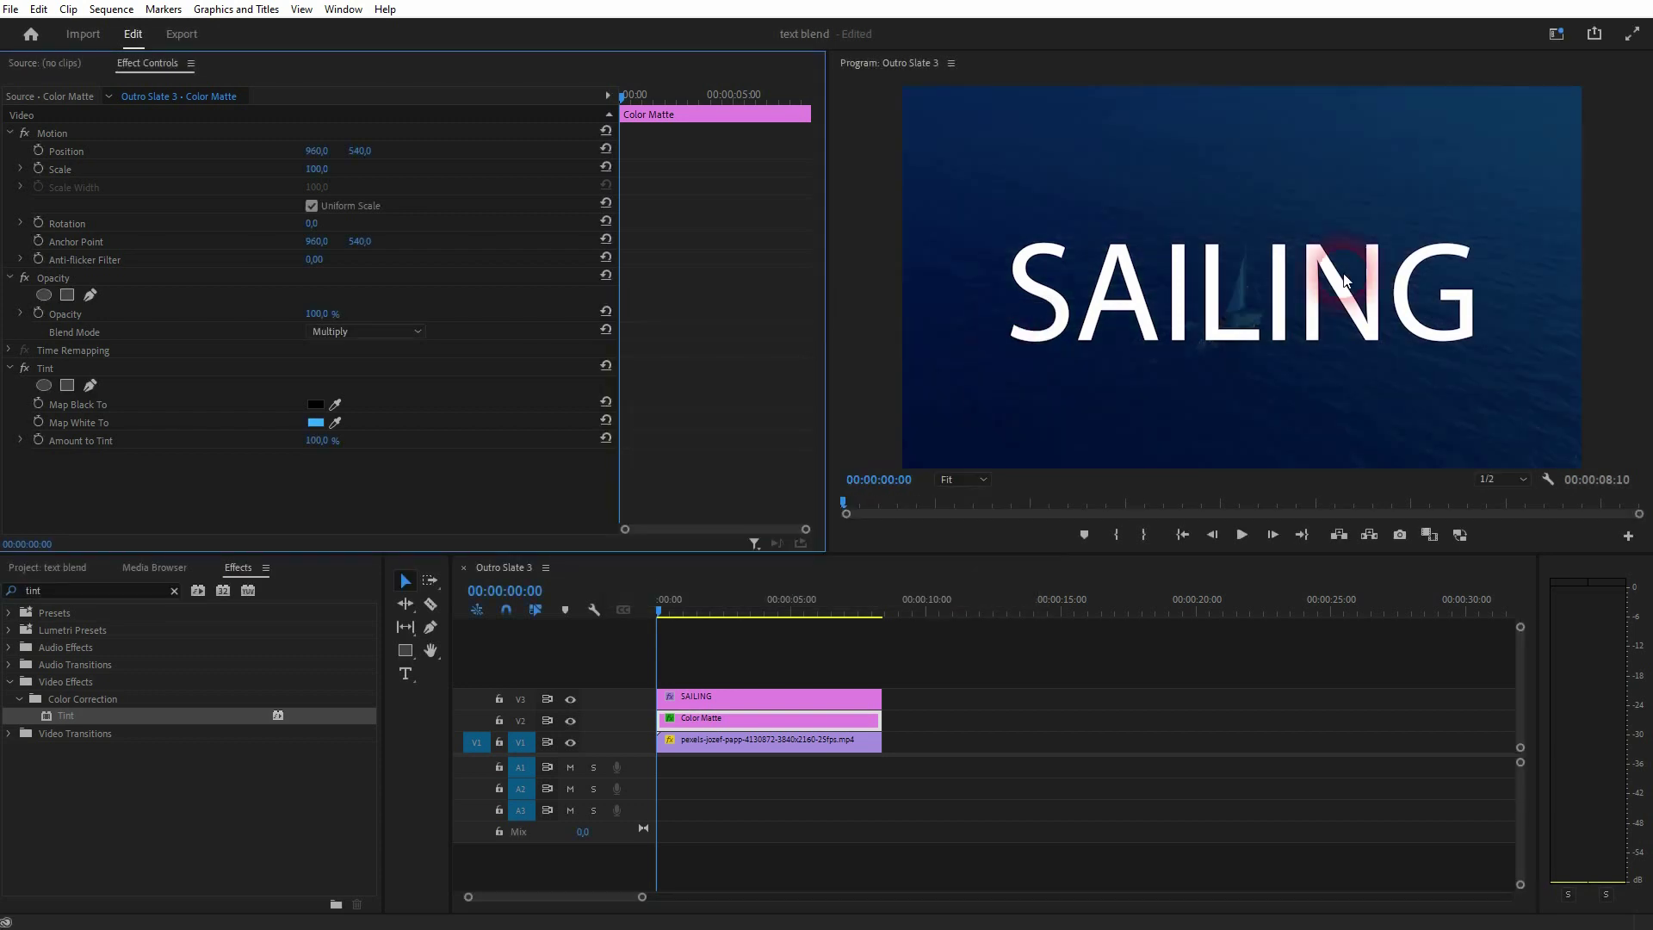
Set the Tint effect's Map Black To colour to white FFFFFF and compare the result with track V2's output off and on
{"action": "left_click", "coordinate": [317, 402]}
{"action": "left_click_drag", "start_coordinate": [668, 456], "coordinate": [565, 613]}
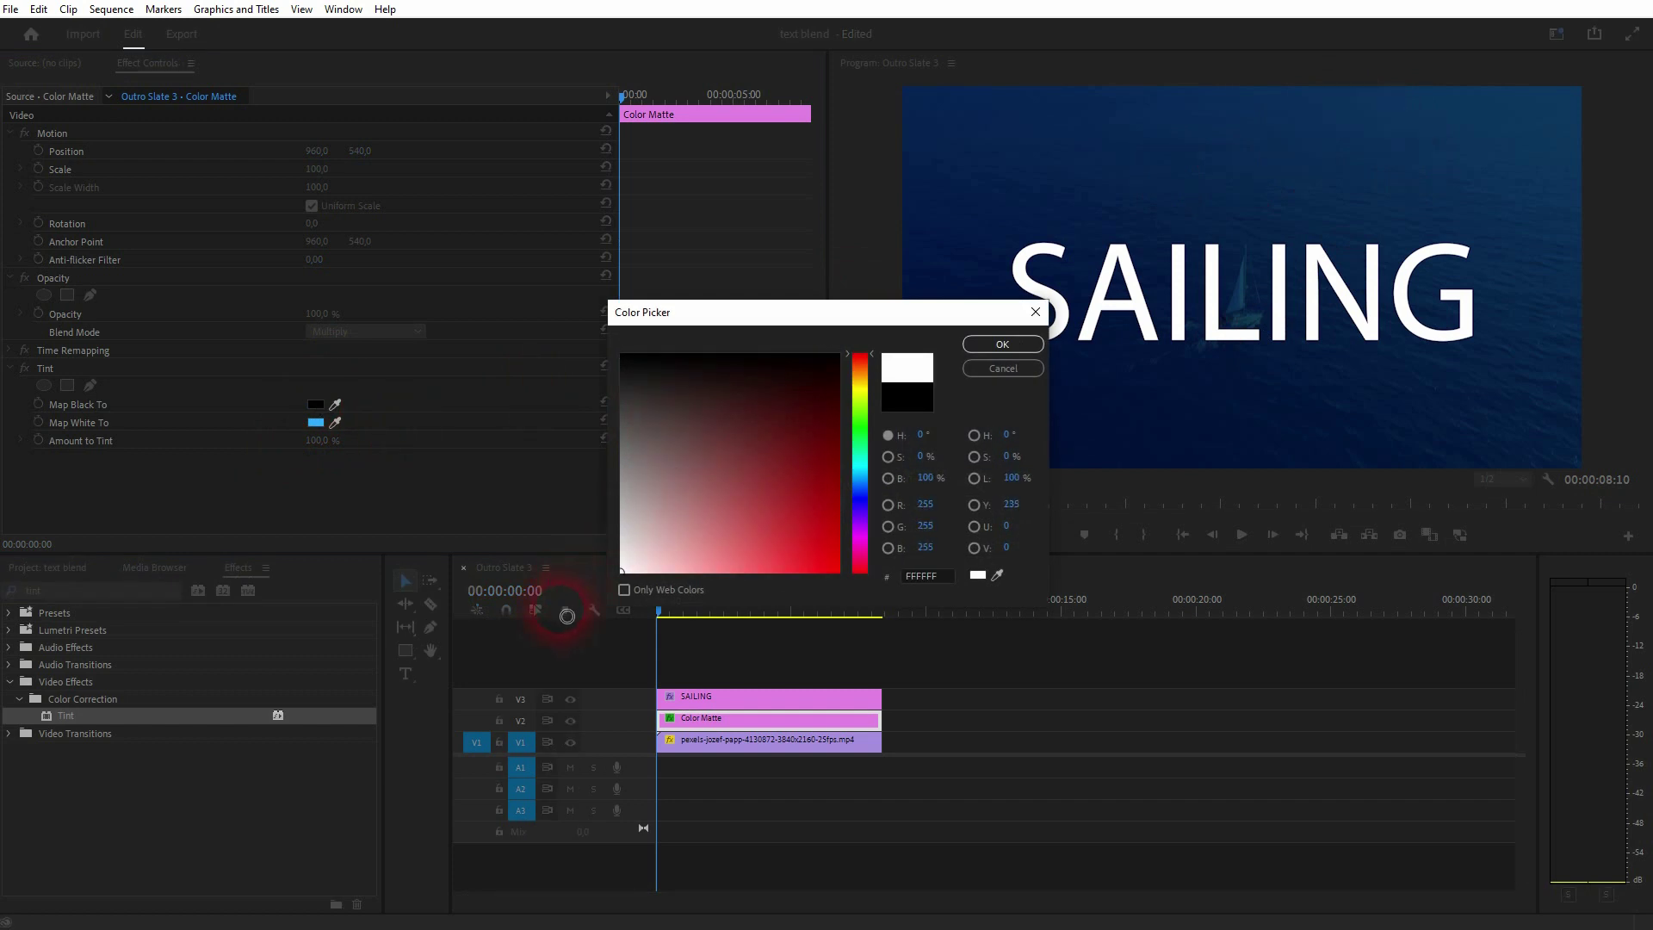
{"action": "left_click", "coordinate": [989, 341]}
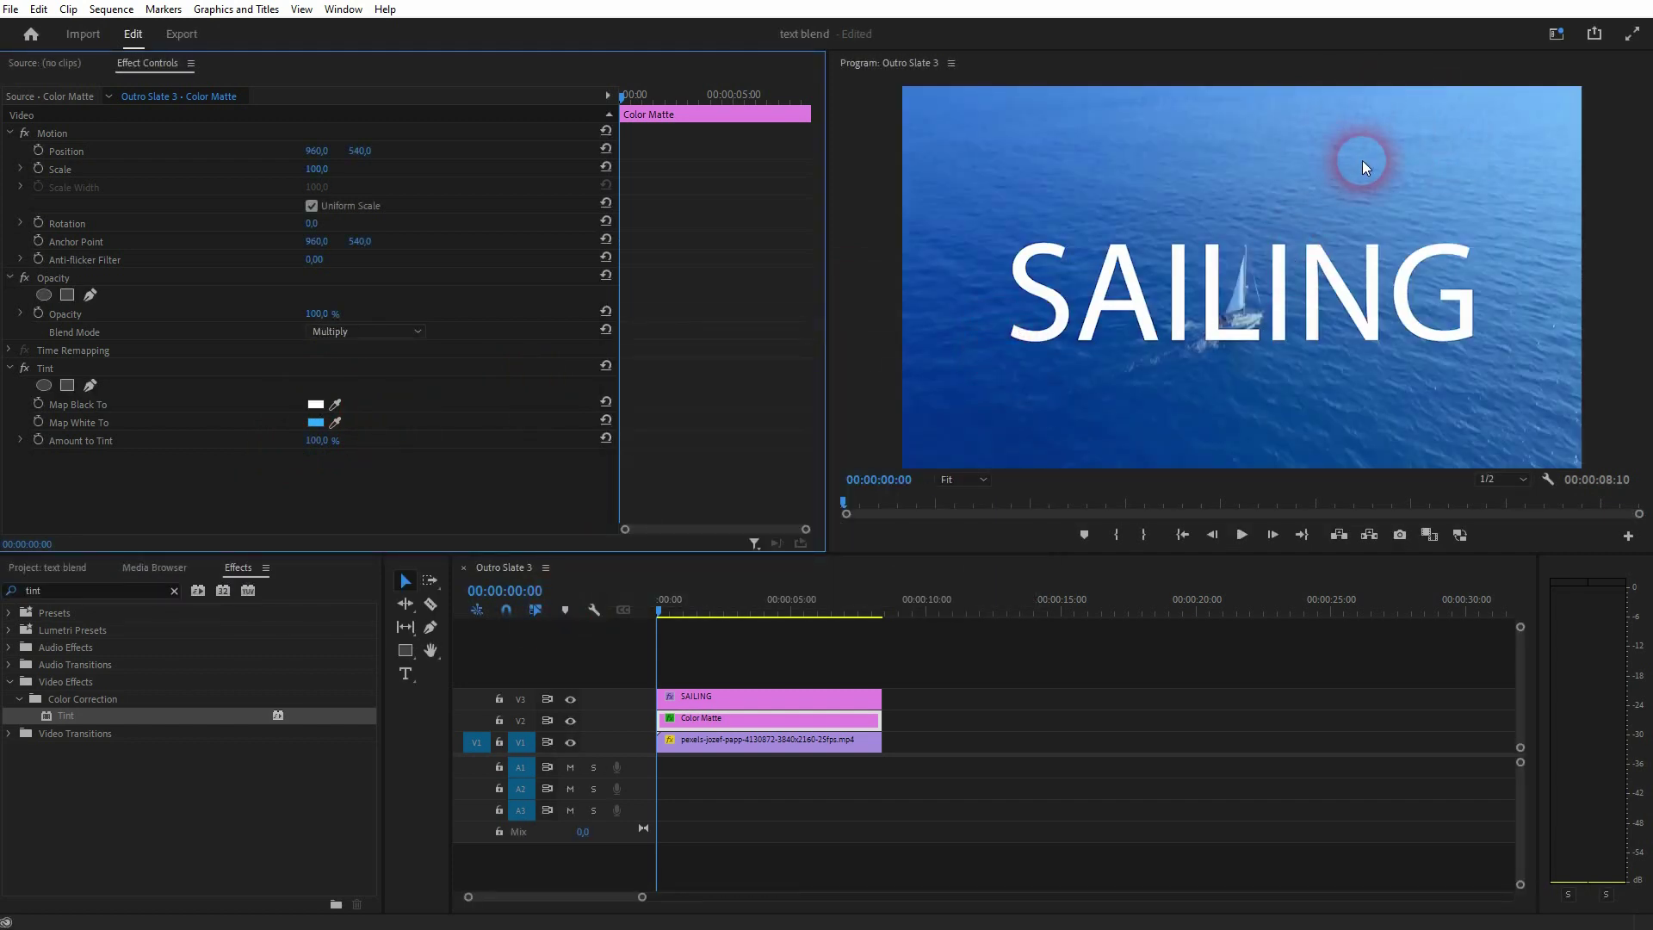
{"action": "left_click", "coordinate": [570, 724]}
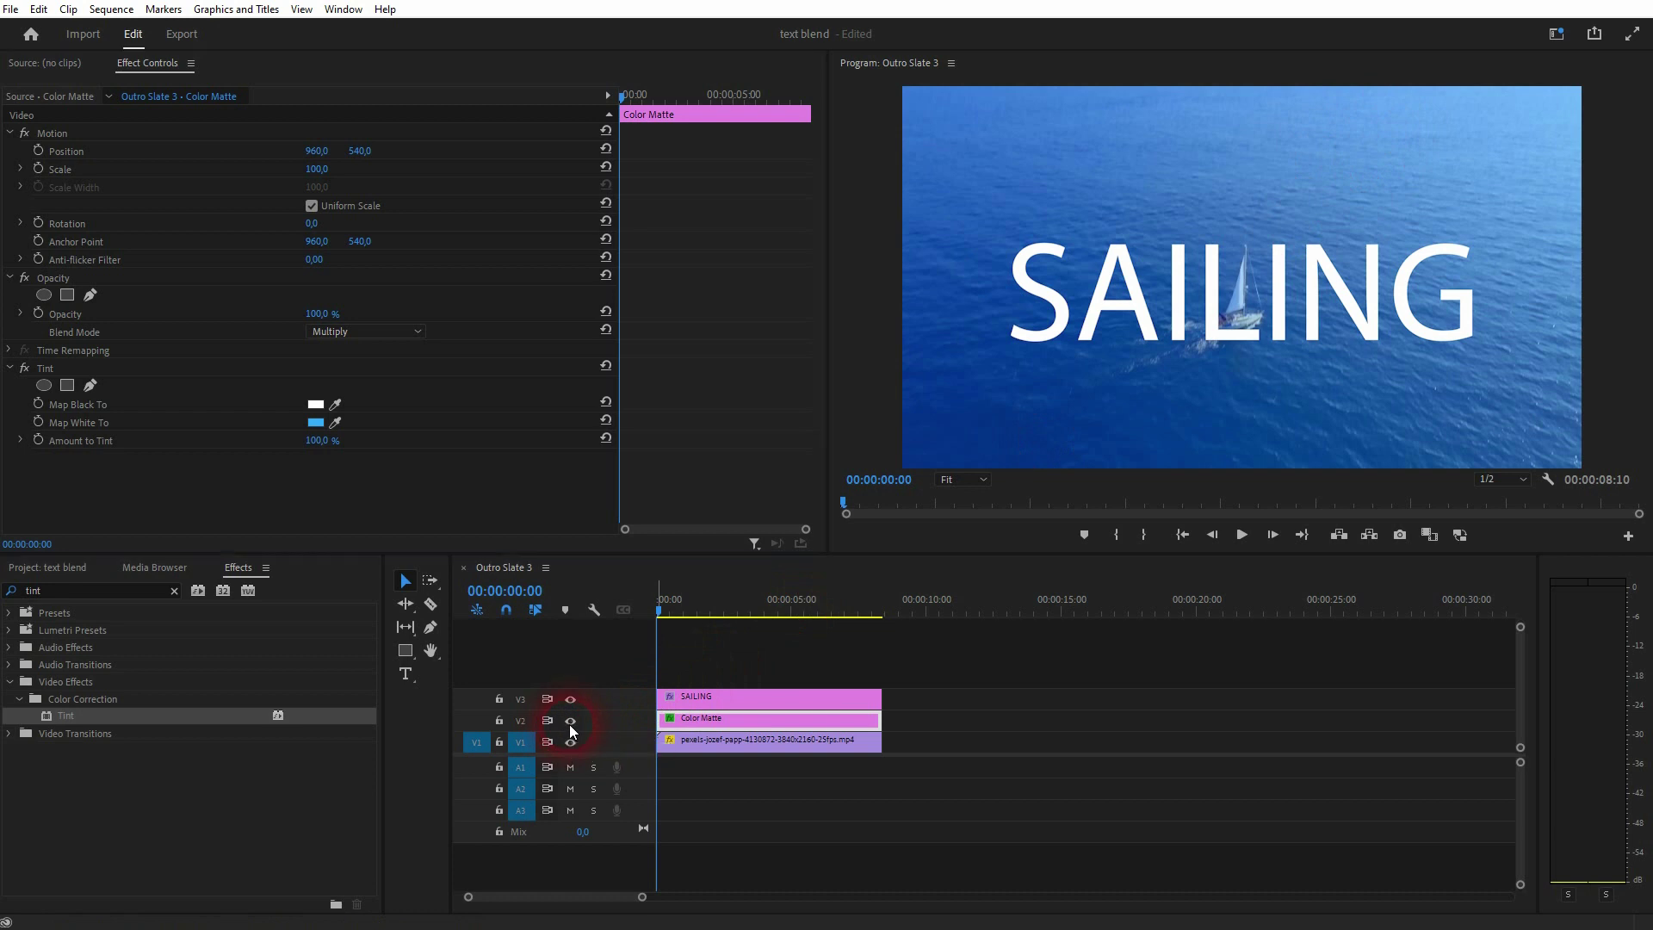
{"action": "left_click", "coordinate": [570, 725]}
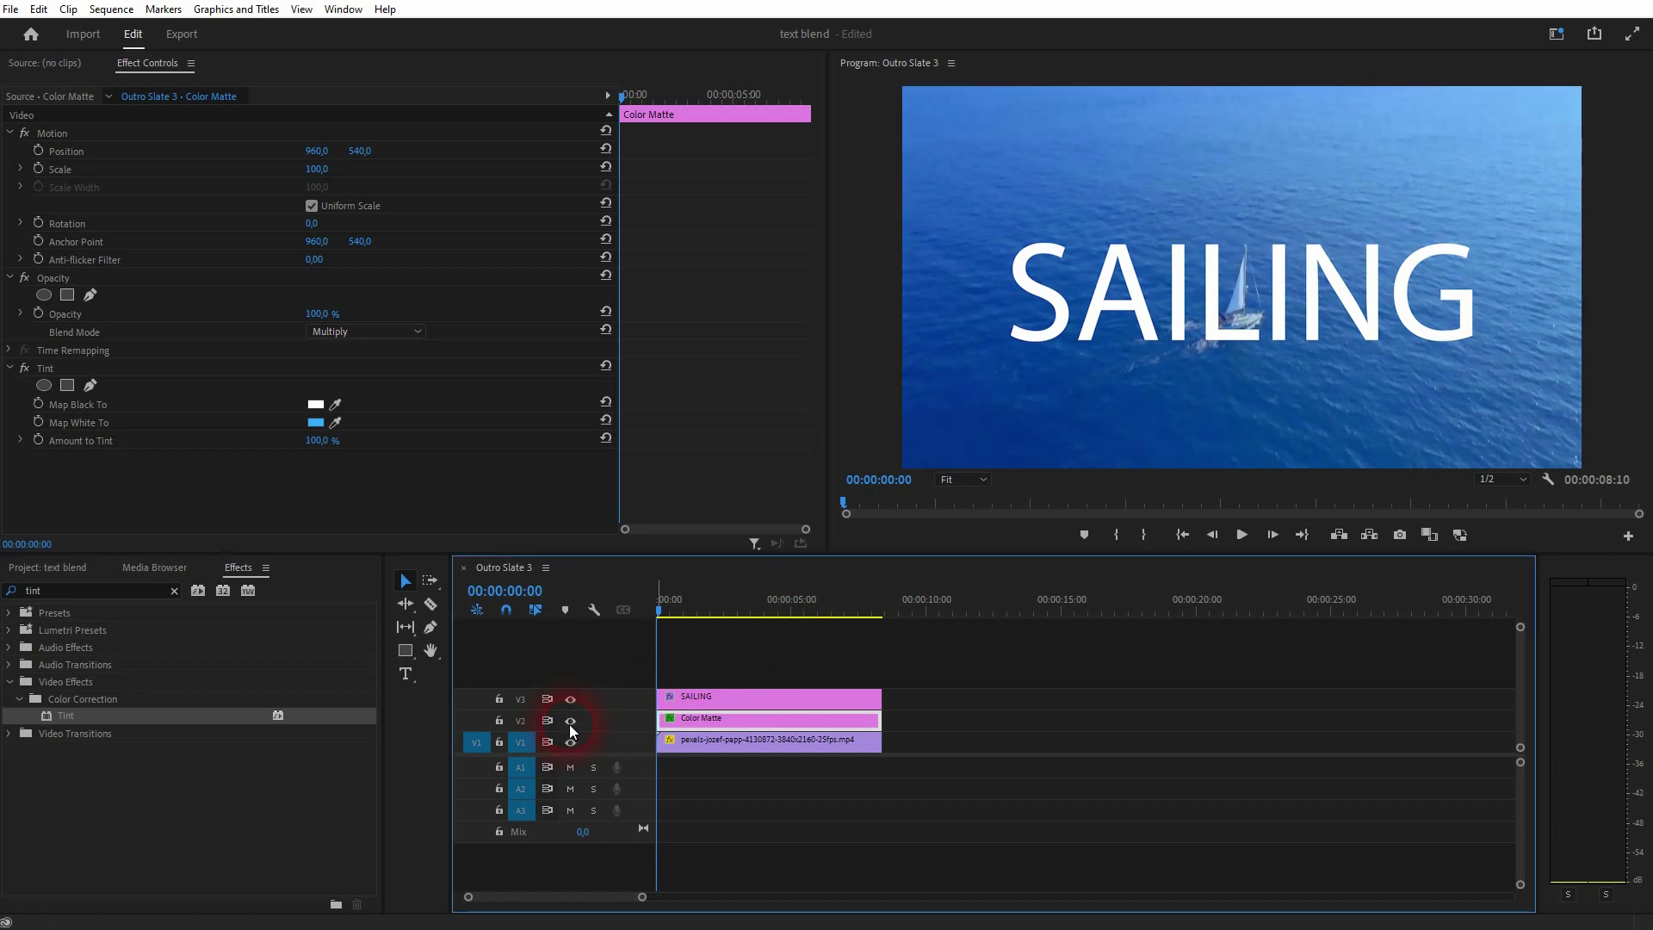
Set the Tint effect's Amount to Tint on the Color Matte clip to 70%
{"action": "left_click", "coordinate": [839, 719]}
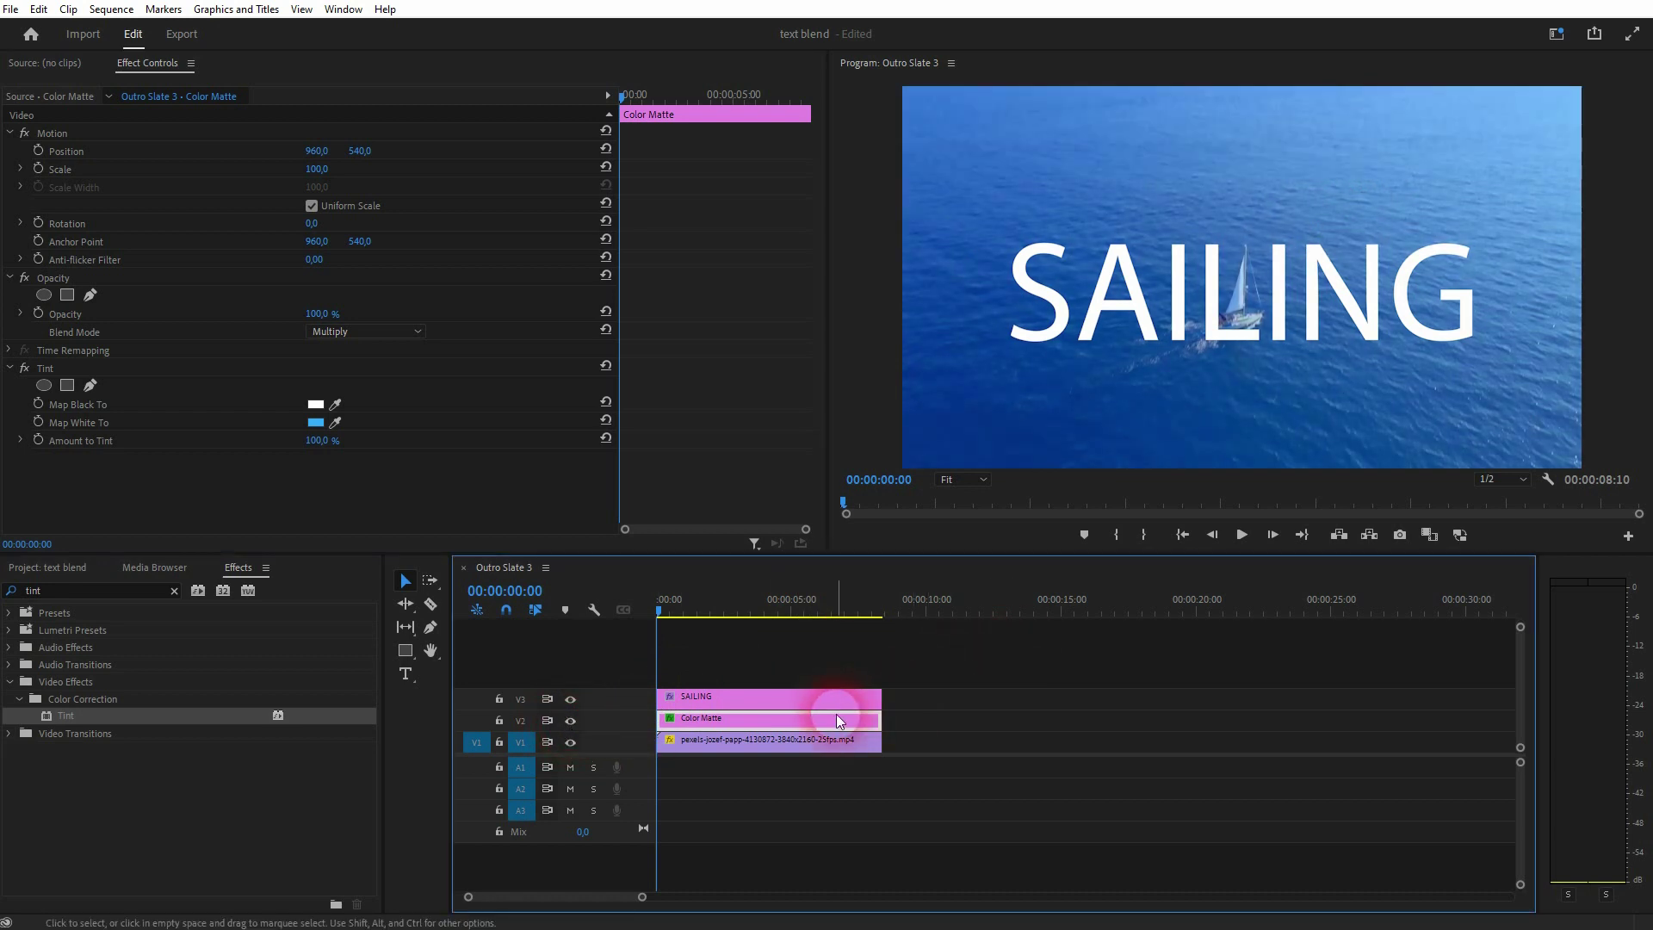
{"action": "left_click", "coordinate": [313, 465]}
{"action": "mouse_move", "coordinate": [327, 440]}
{"action": "left_mouse_down"}
{"action": "mouse_move", "coordinate": [250, 439]}
{"action": "mouse_move", "coordinate": [330, 439]}
{"action": "left_mouse_up"}
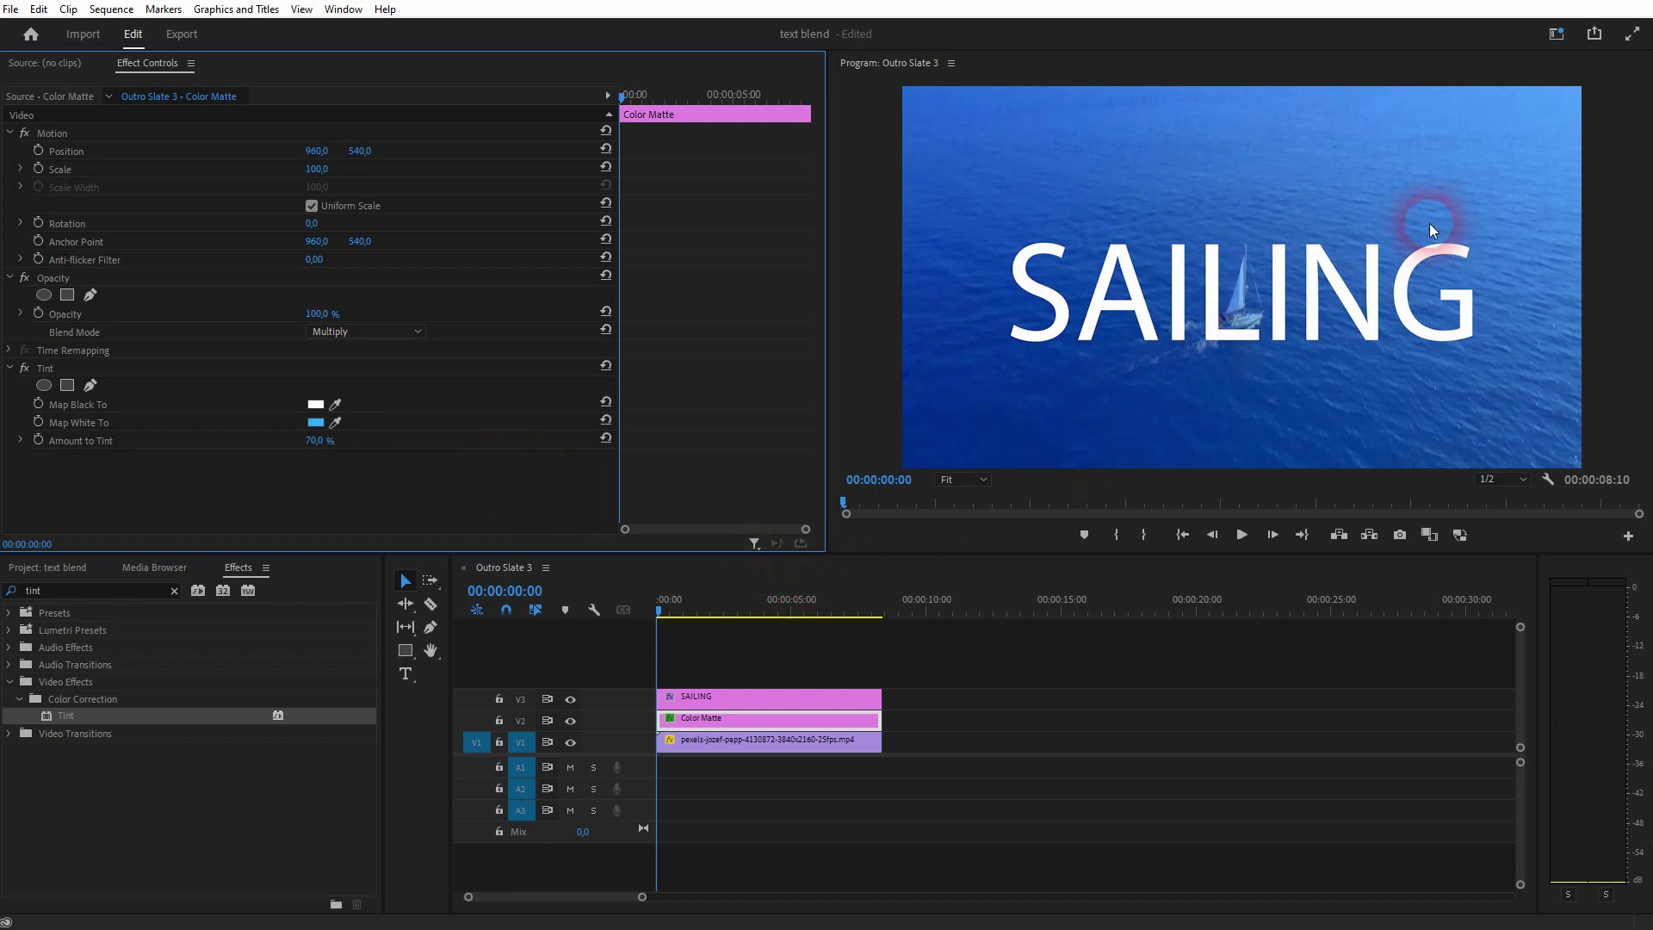
Play the opening of the sequence to review the tinted look, and return the playhead to the start
{"action": "left_click", "coordinate": [729, 652]}
{"action": "key", "text": "space"}
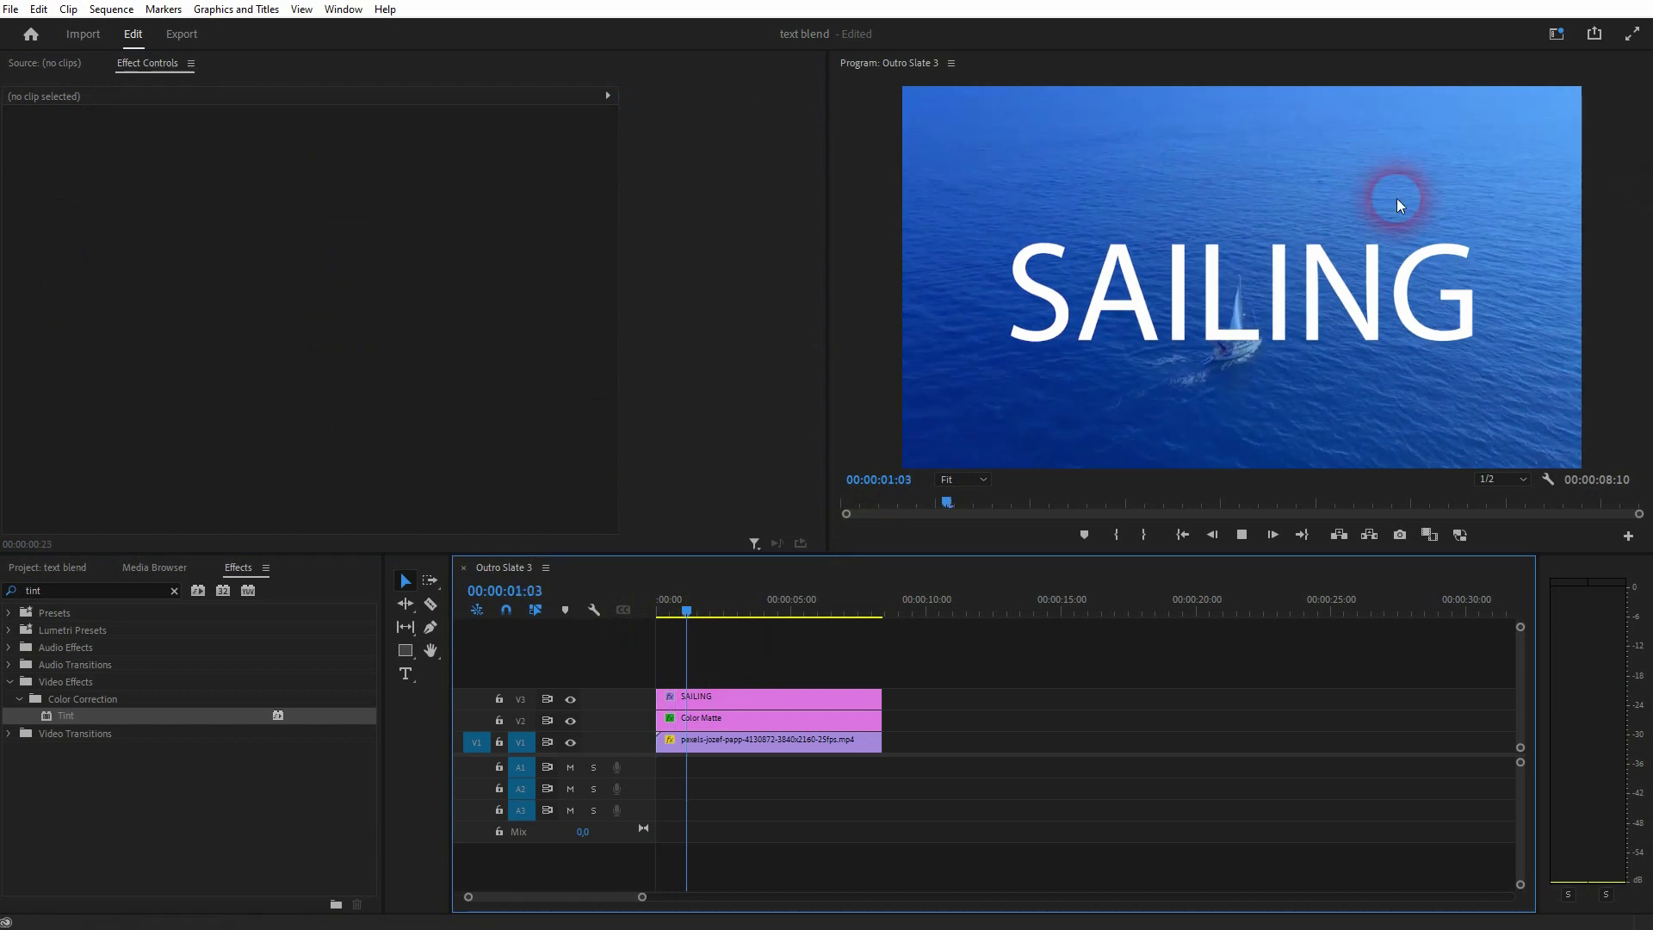
{"action": "key", "text": "space"}
{"action": "left_click_drag", "start_coordinate": [720, 611], "coordinate": [555, 633]}
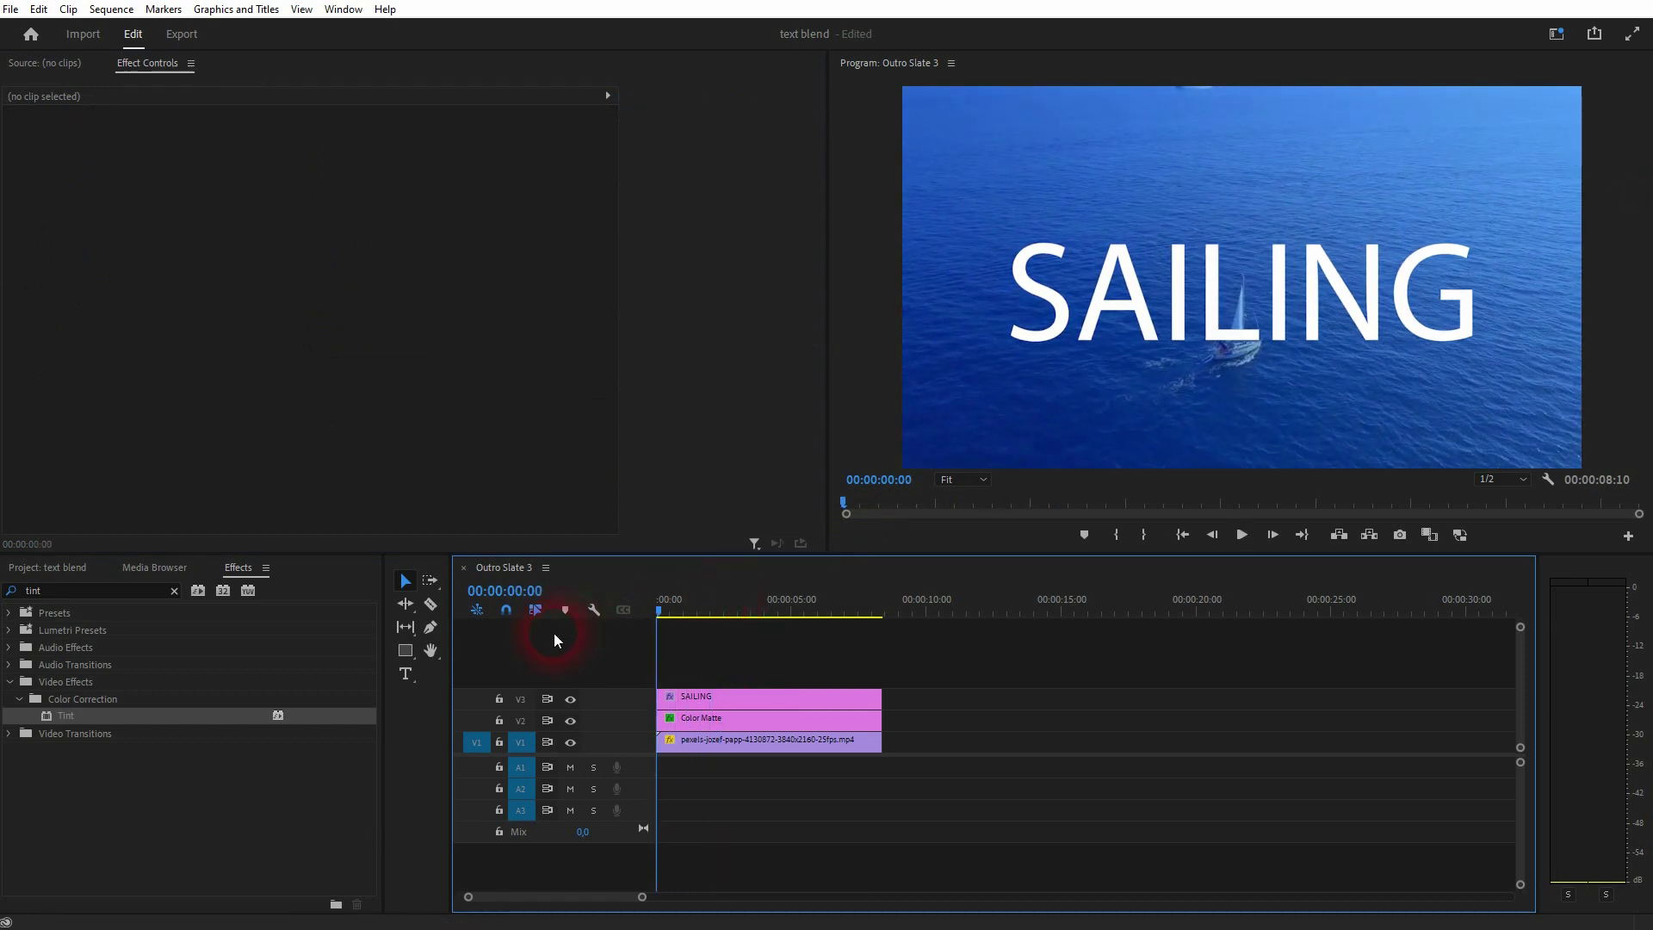
Turn off Uniform Scale on the Color Matte clip and size it with Scale Width 71 and Scale Height 35
{"action": "left_click", "coordinate": [697, 717]}
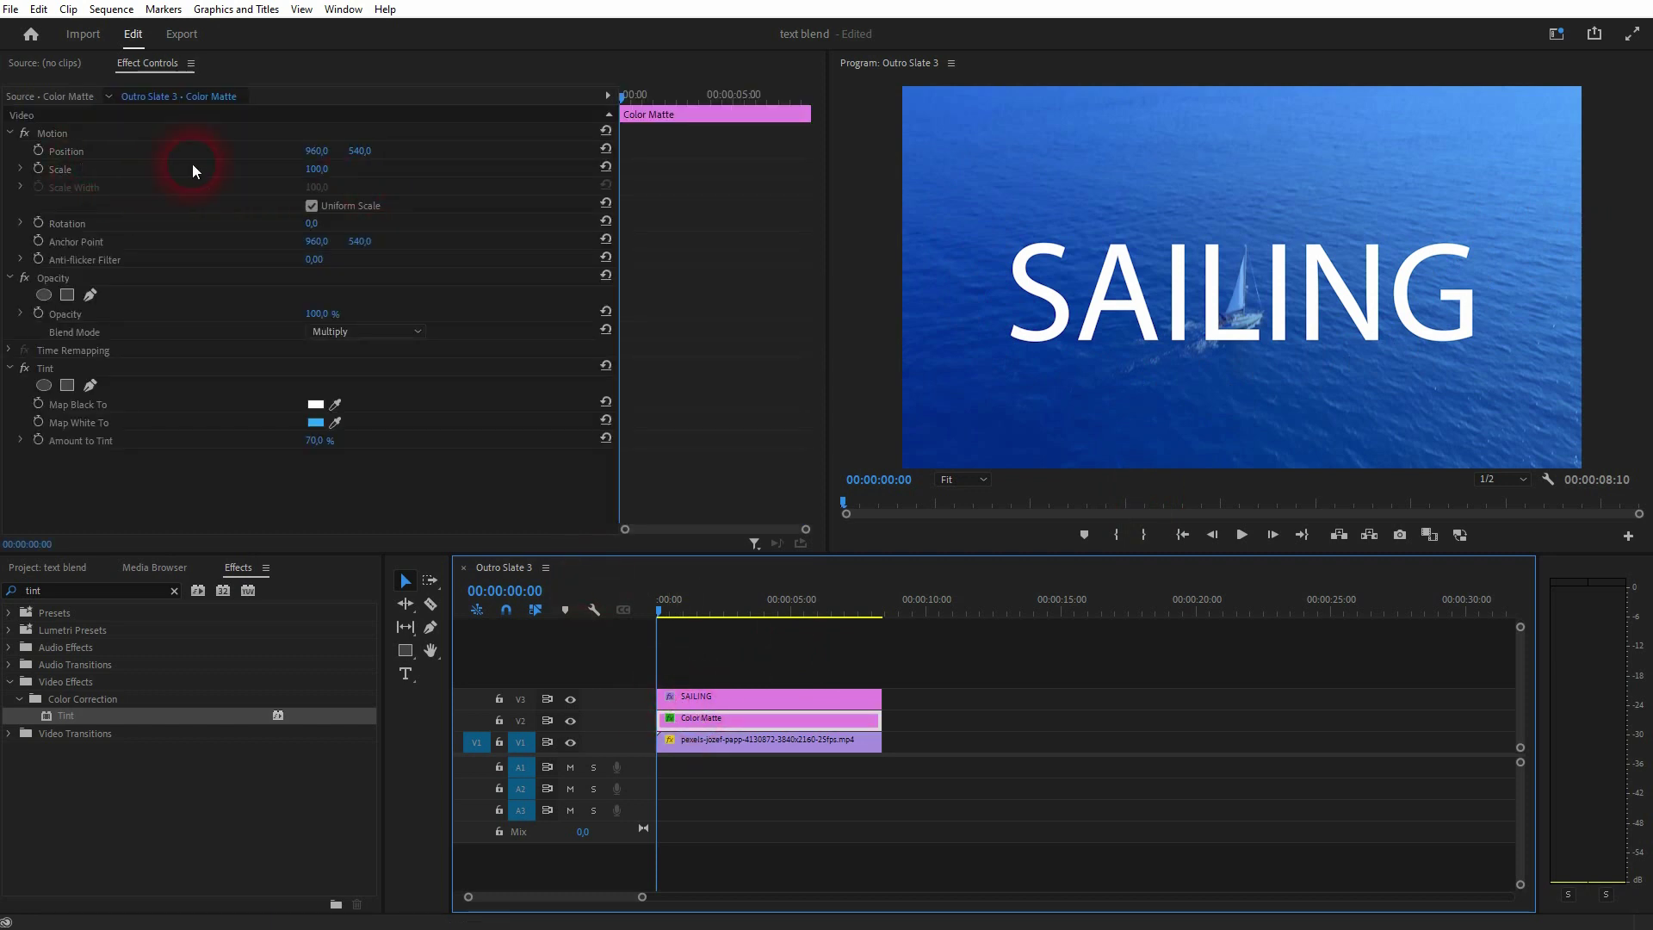
{"action": "left_click_drag", "start_coordinate": [327, 172], "coordinate": [303, 172]}
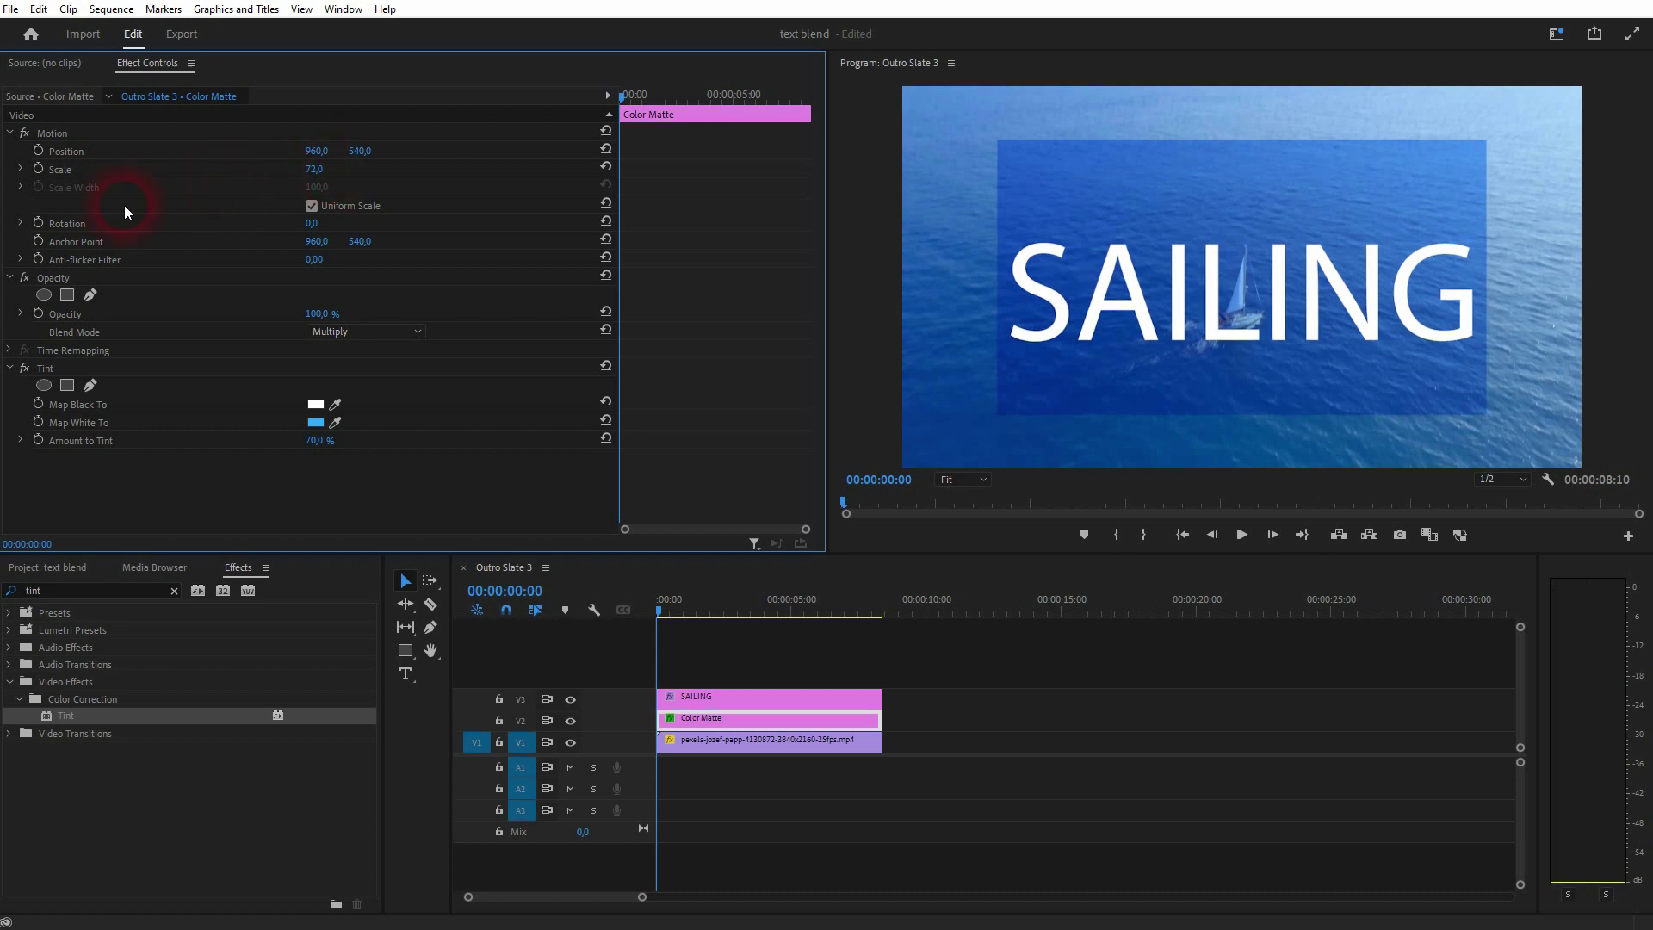
{"action": "left_click", "coordinate": [21, 169]}
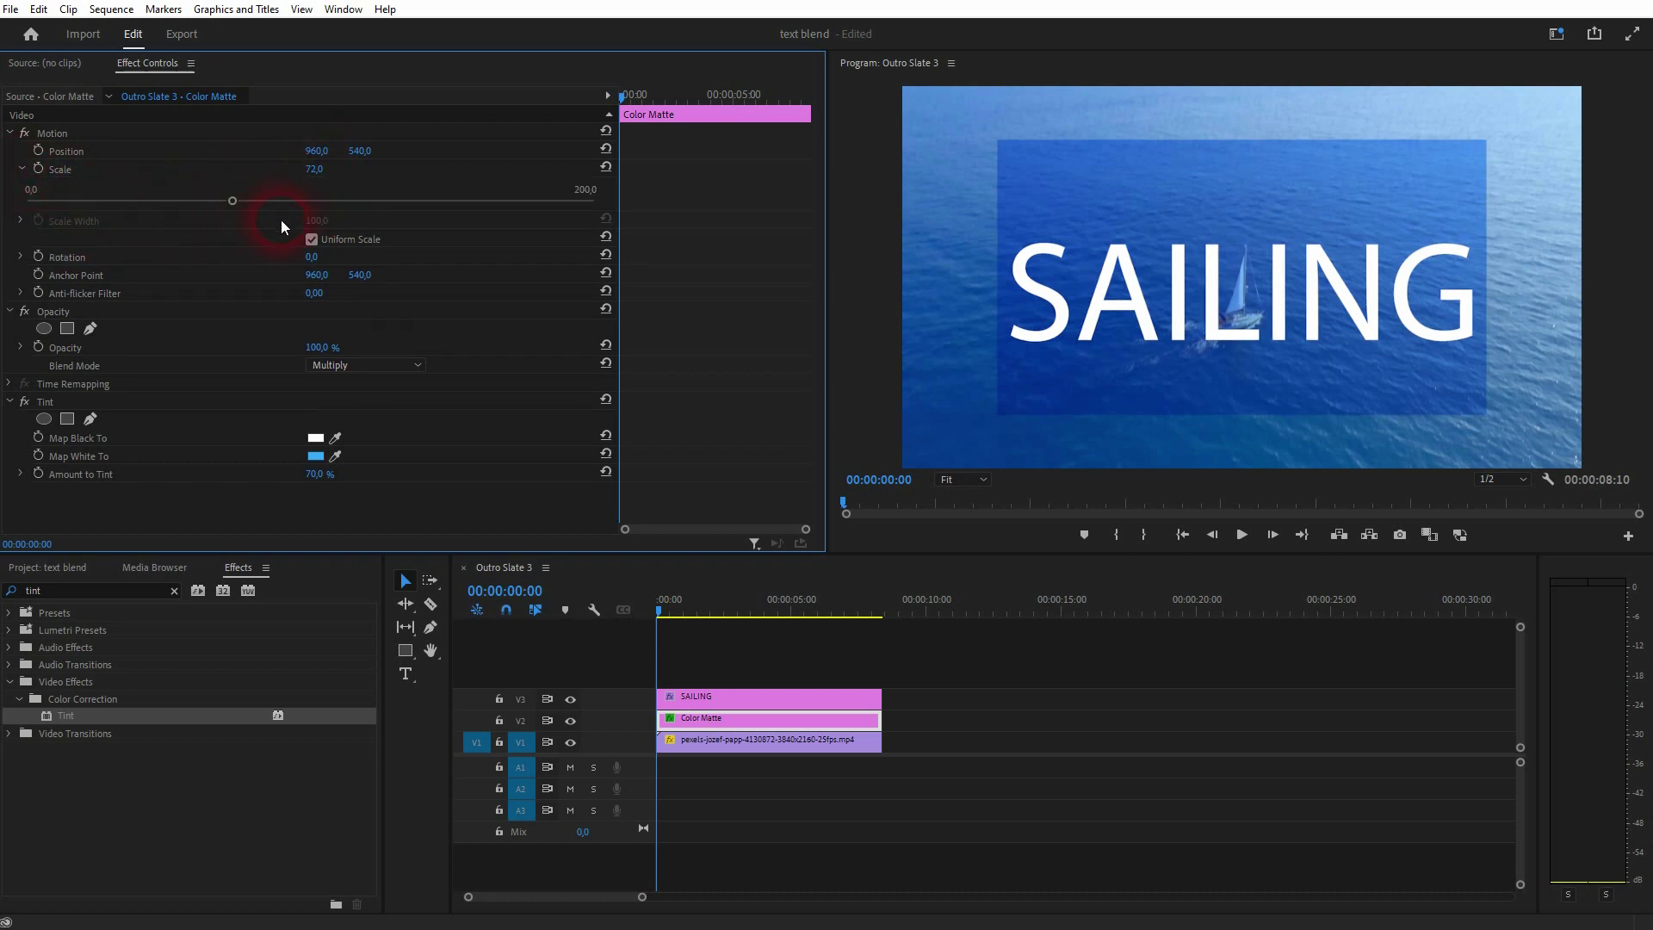
{"action": "left_click", "coordinate": [311, 239]}
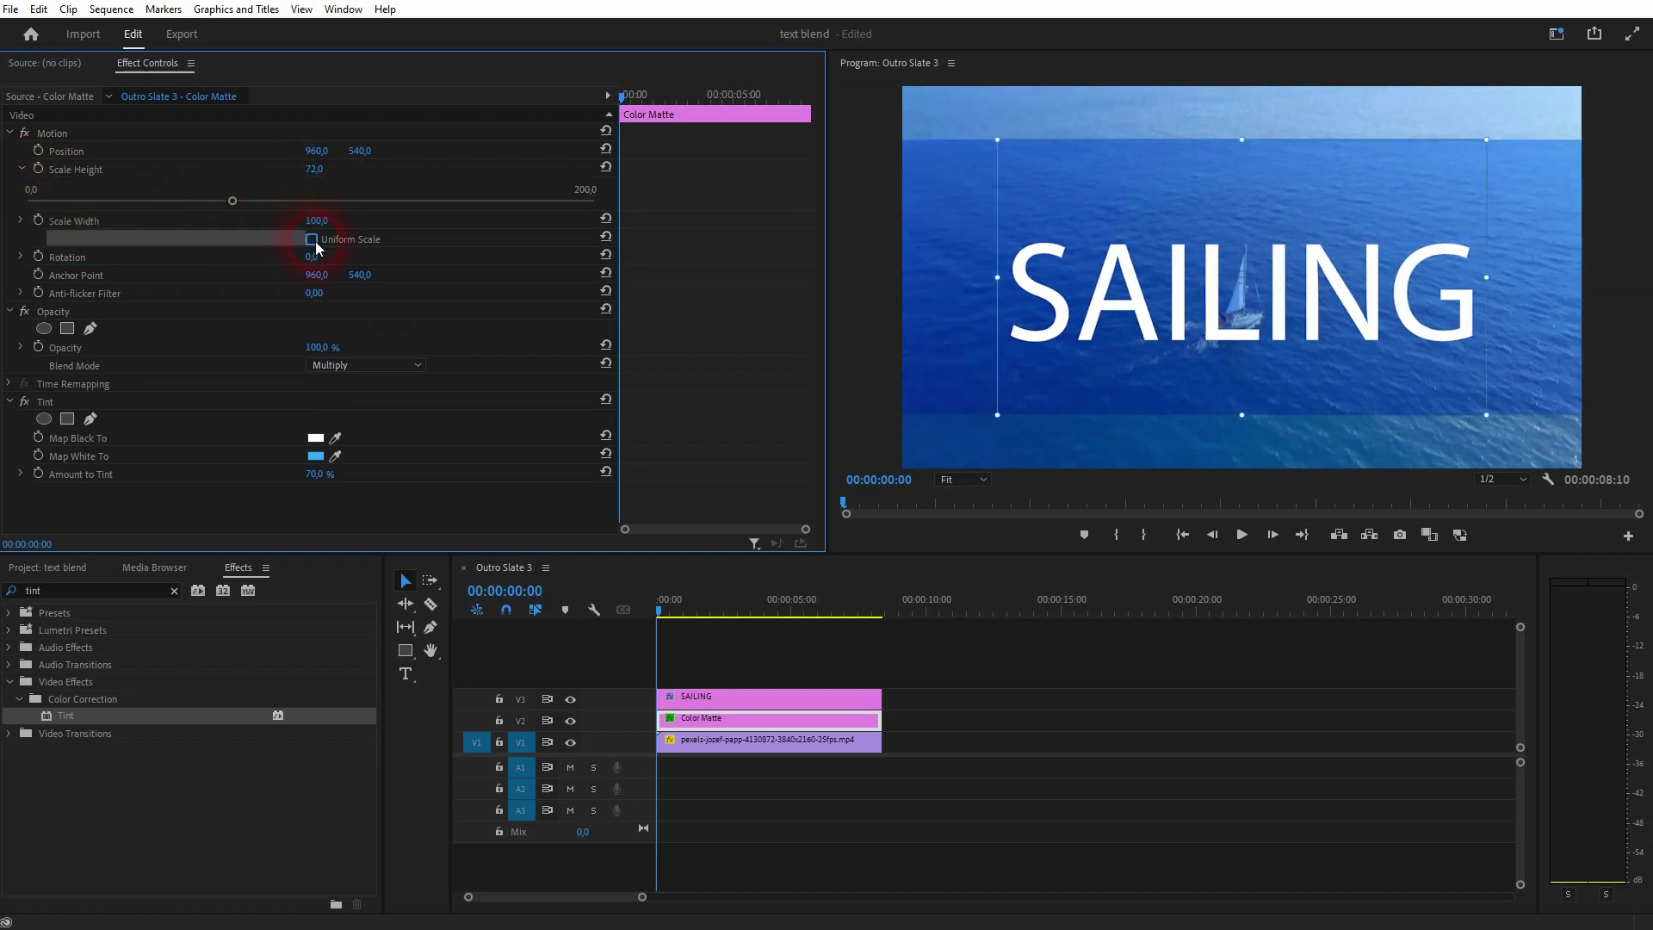
{"action": "left_click", "coordinate": [58, 219]}
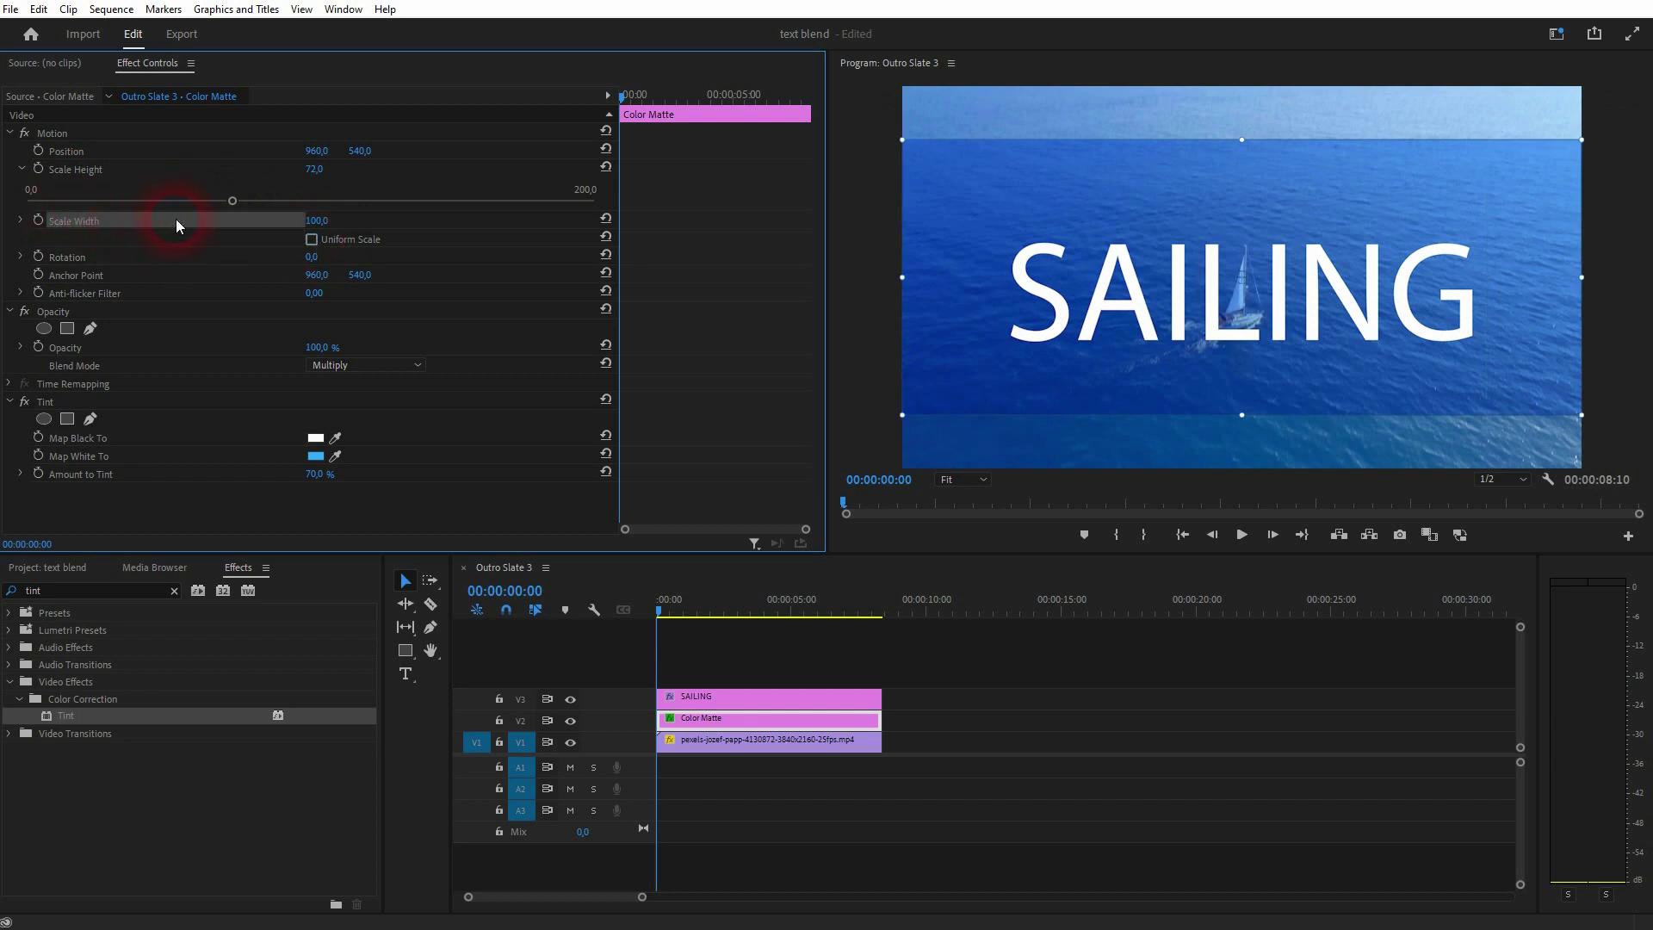
{"action": "mouse_move", "coordinate": [313, 220]}
{"action": "left_mouse_down"}
{"action": "mouse_move", "coordinate": [291, 221]}
{"action": "mouse_move", "coordinate": [337, 222]}
{"action": "left_mouse_up"}
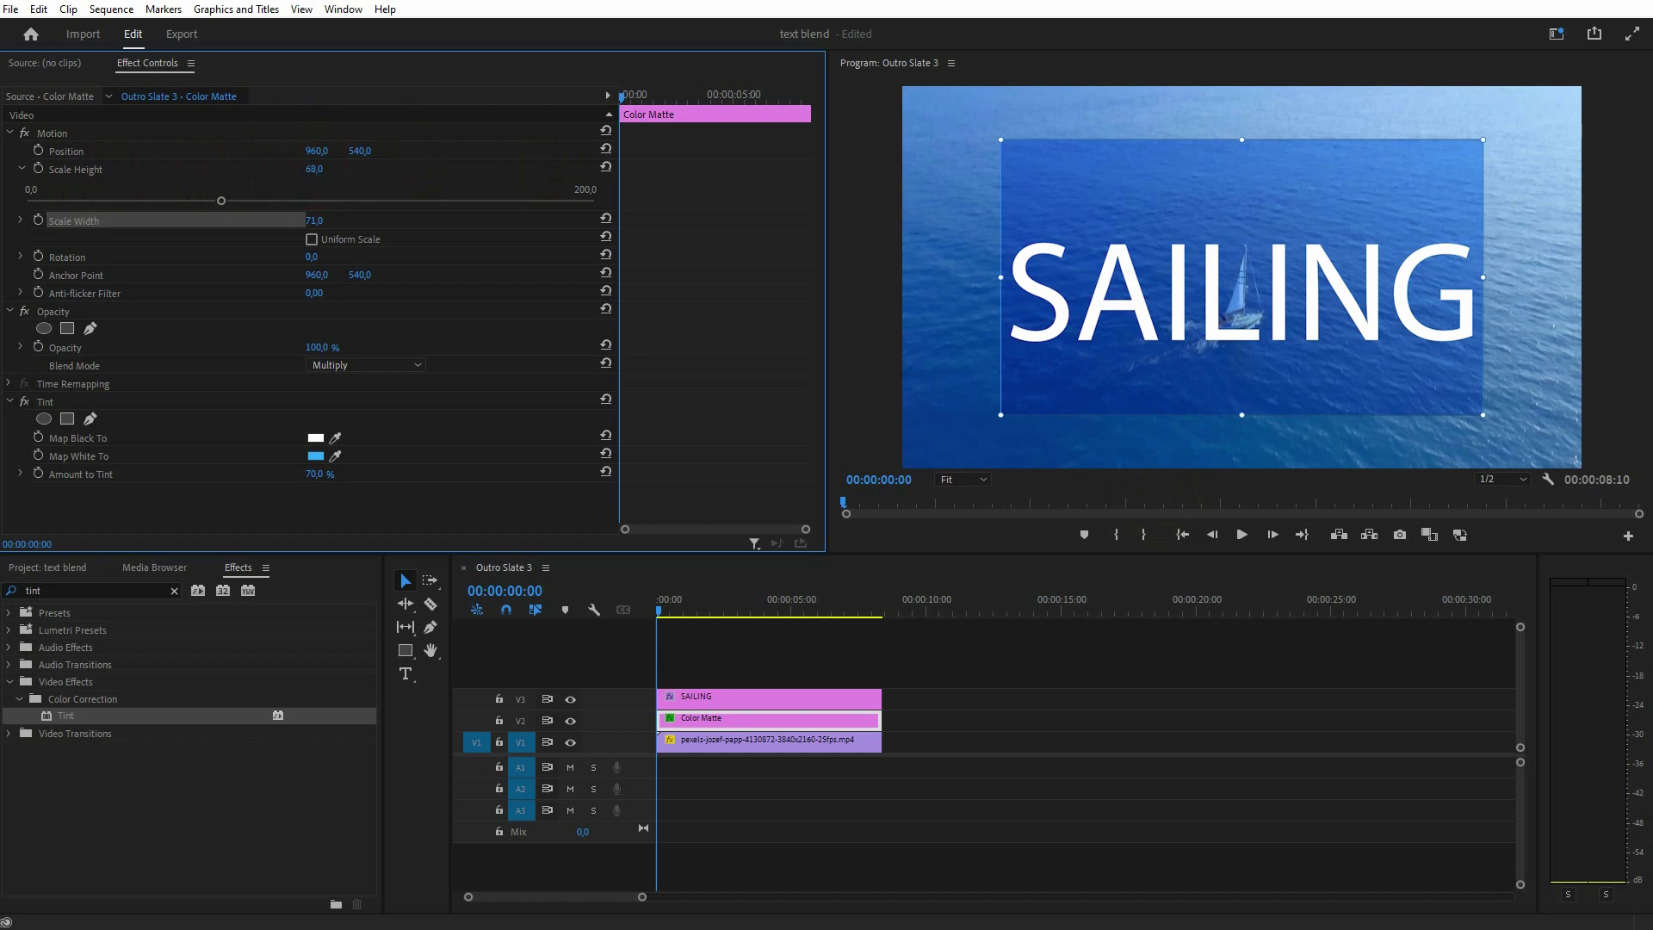
{"action": "left_click_drag", "start_coordinate": [221, 201], "coordinate": [127, 201]}
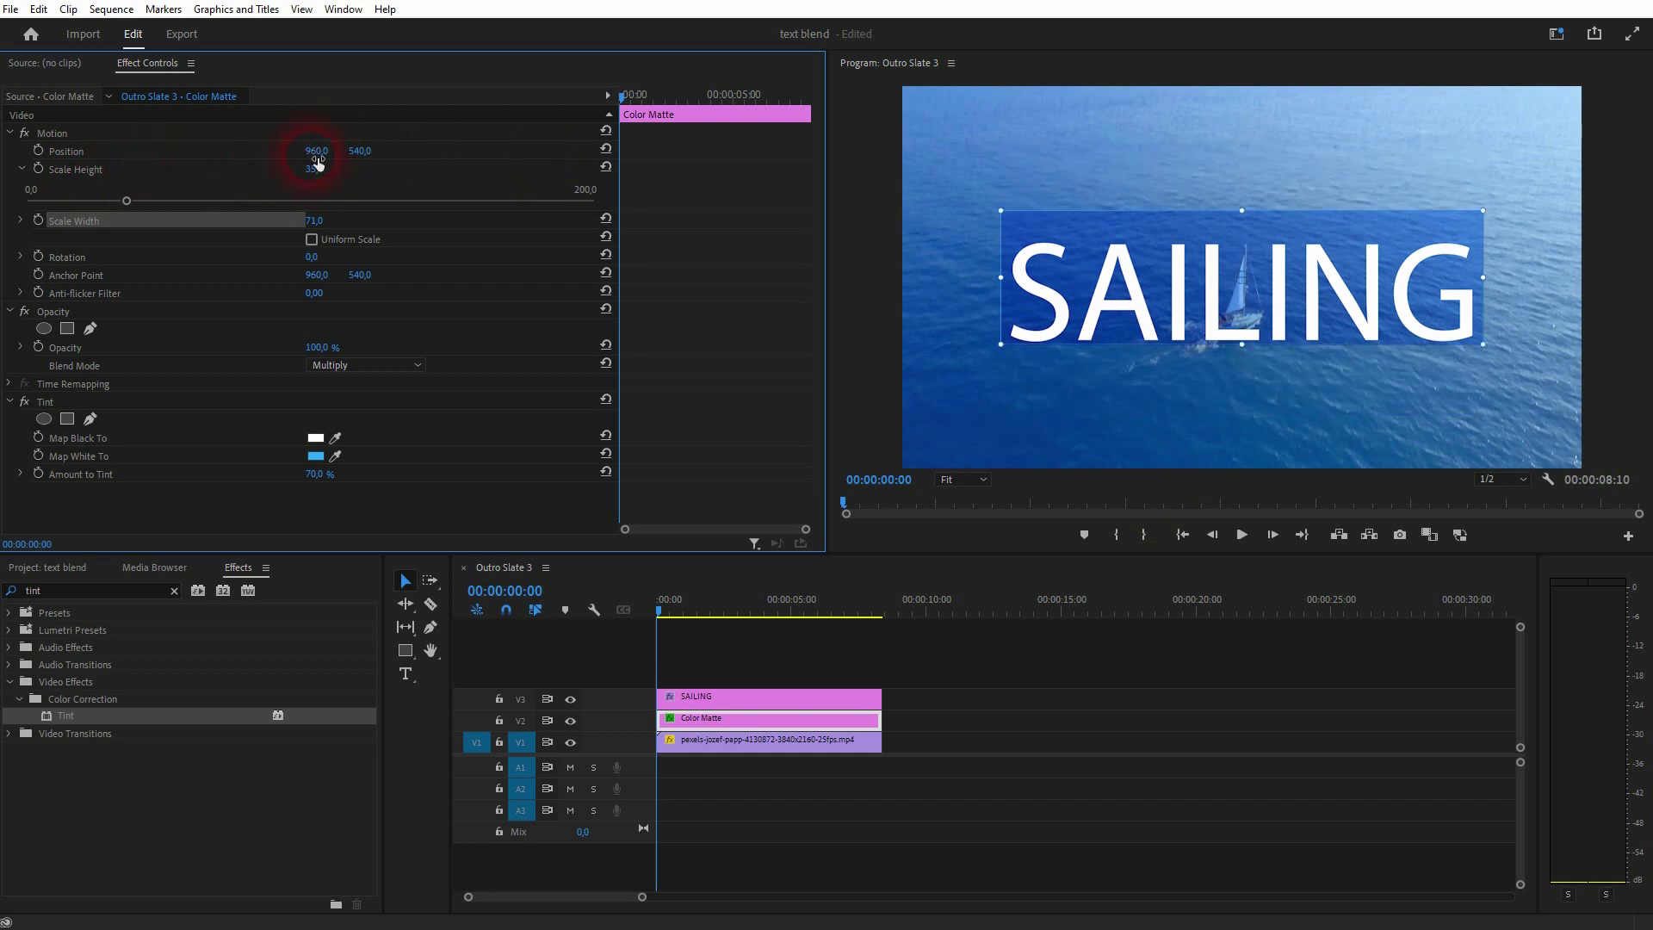
Move the Color Matte down behind the SAILING title to vertical position 578, playing the sequence to check its placement
{"action": "mouse_move", "coordinate": [360, 151]}
{"action": "left_mouse_down"}
{"action": "mouse_move", "coordinate": [330, 150]}
{"action": "mouse_move", "coordinate": [387, 151]}
{"action": "left_mouse_up"}
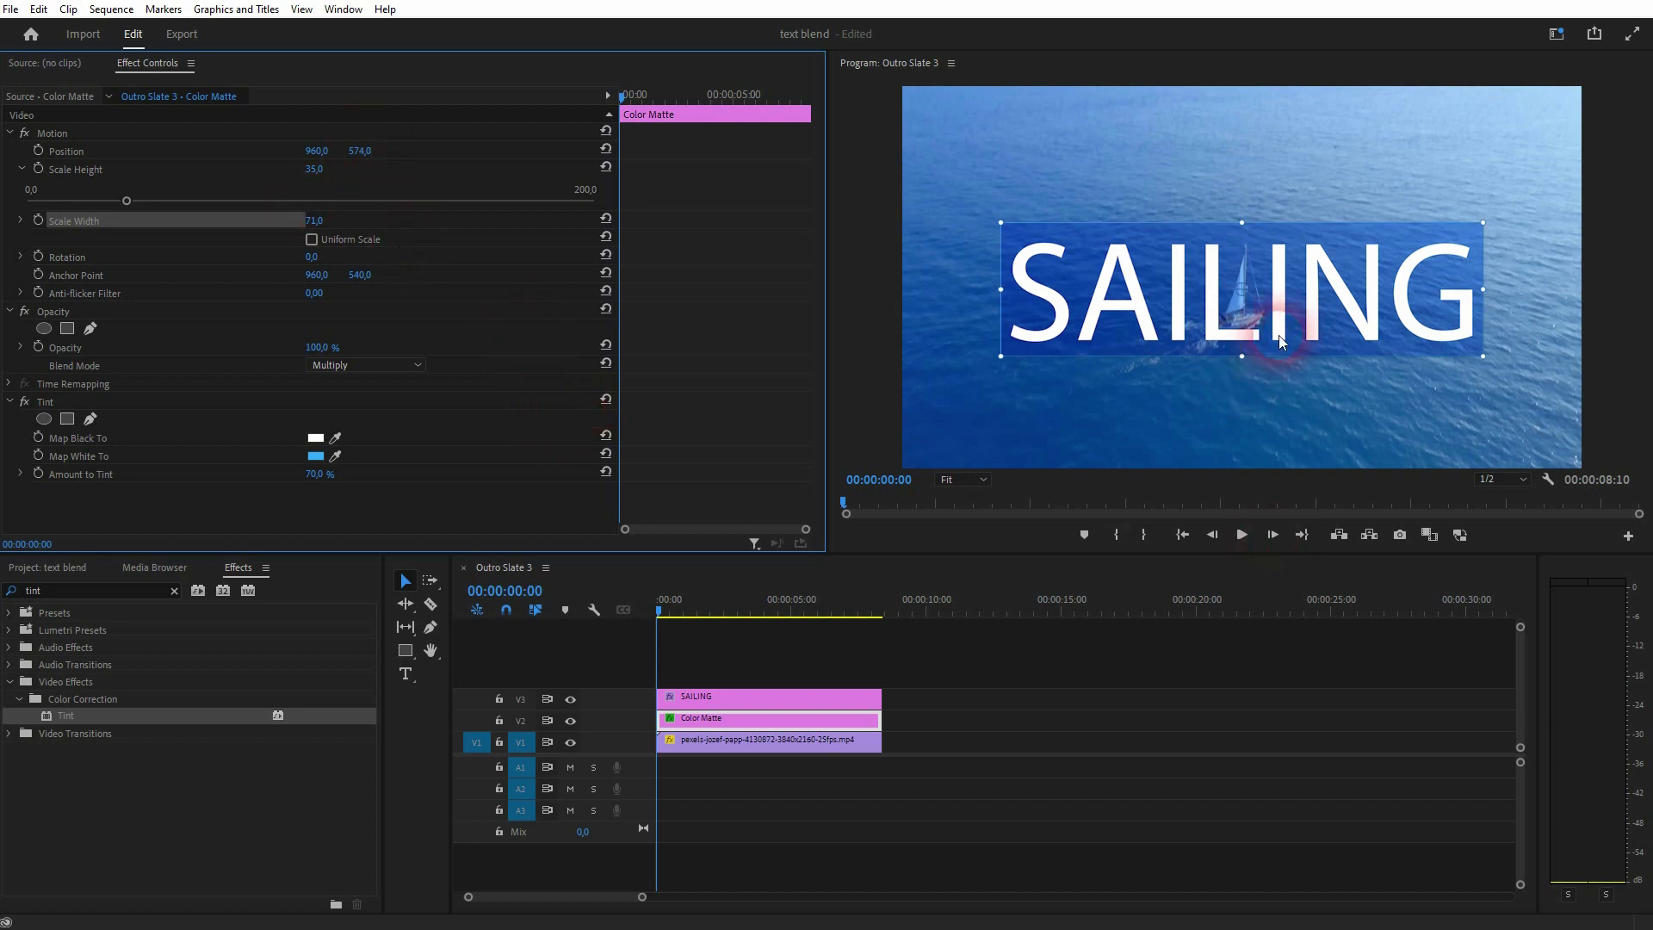
{"action": "left_click", "coordinate": [65, 133]}
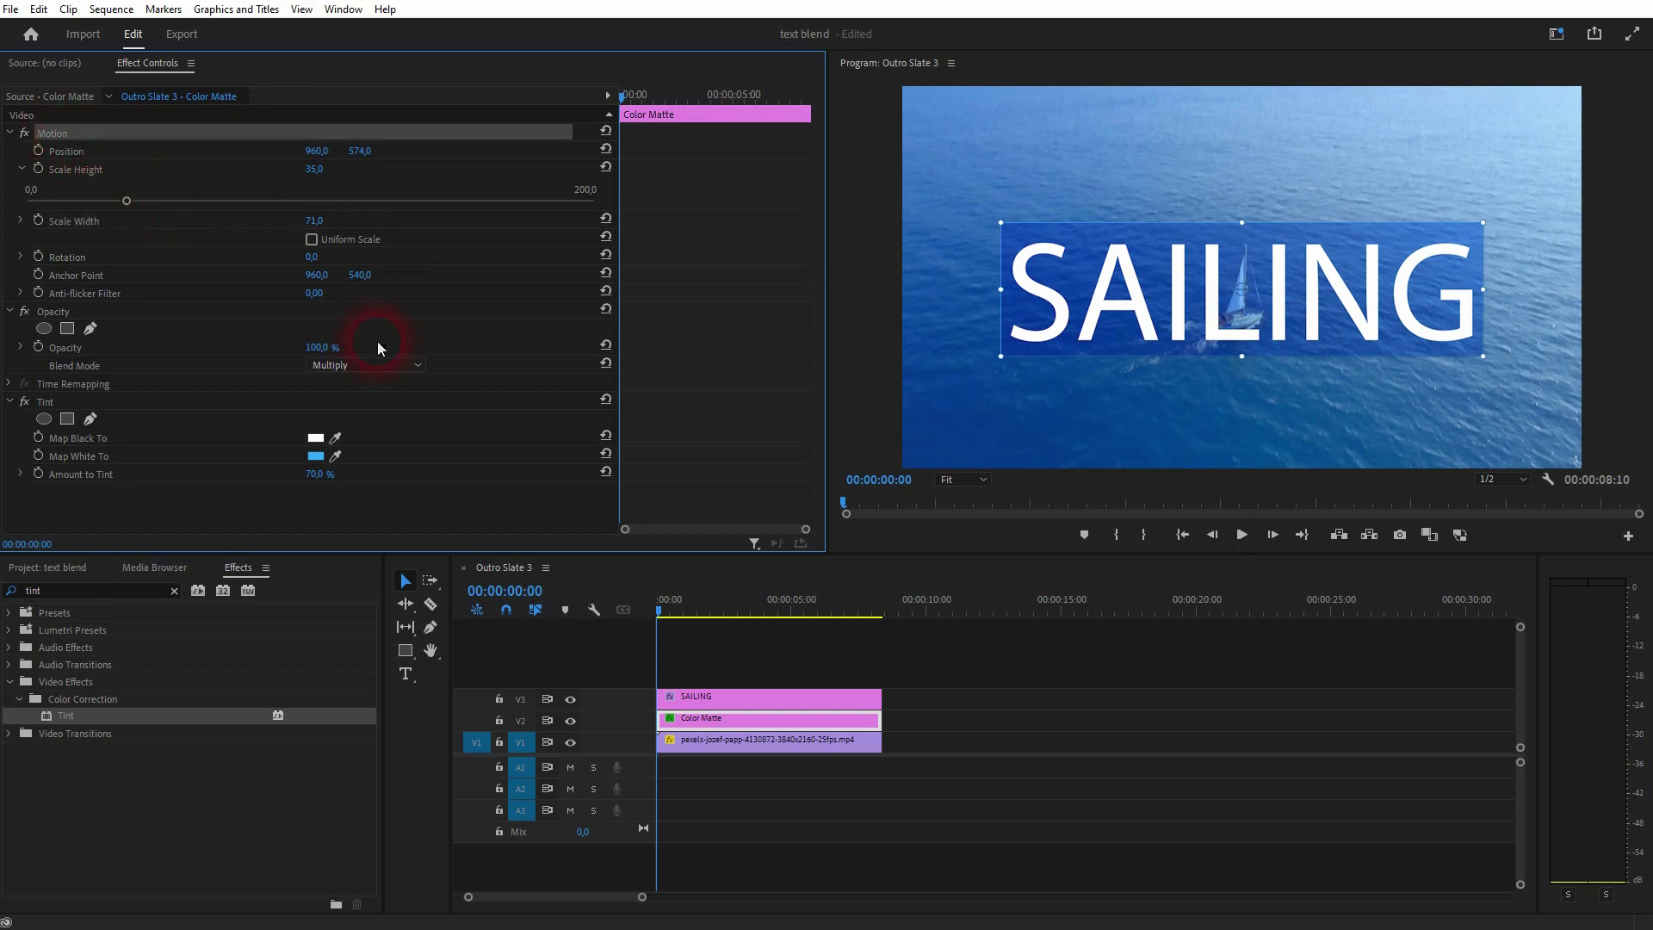
{"action": "left_click", "coordinate": [793, 667]}
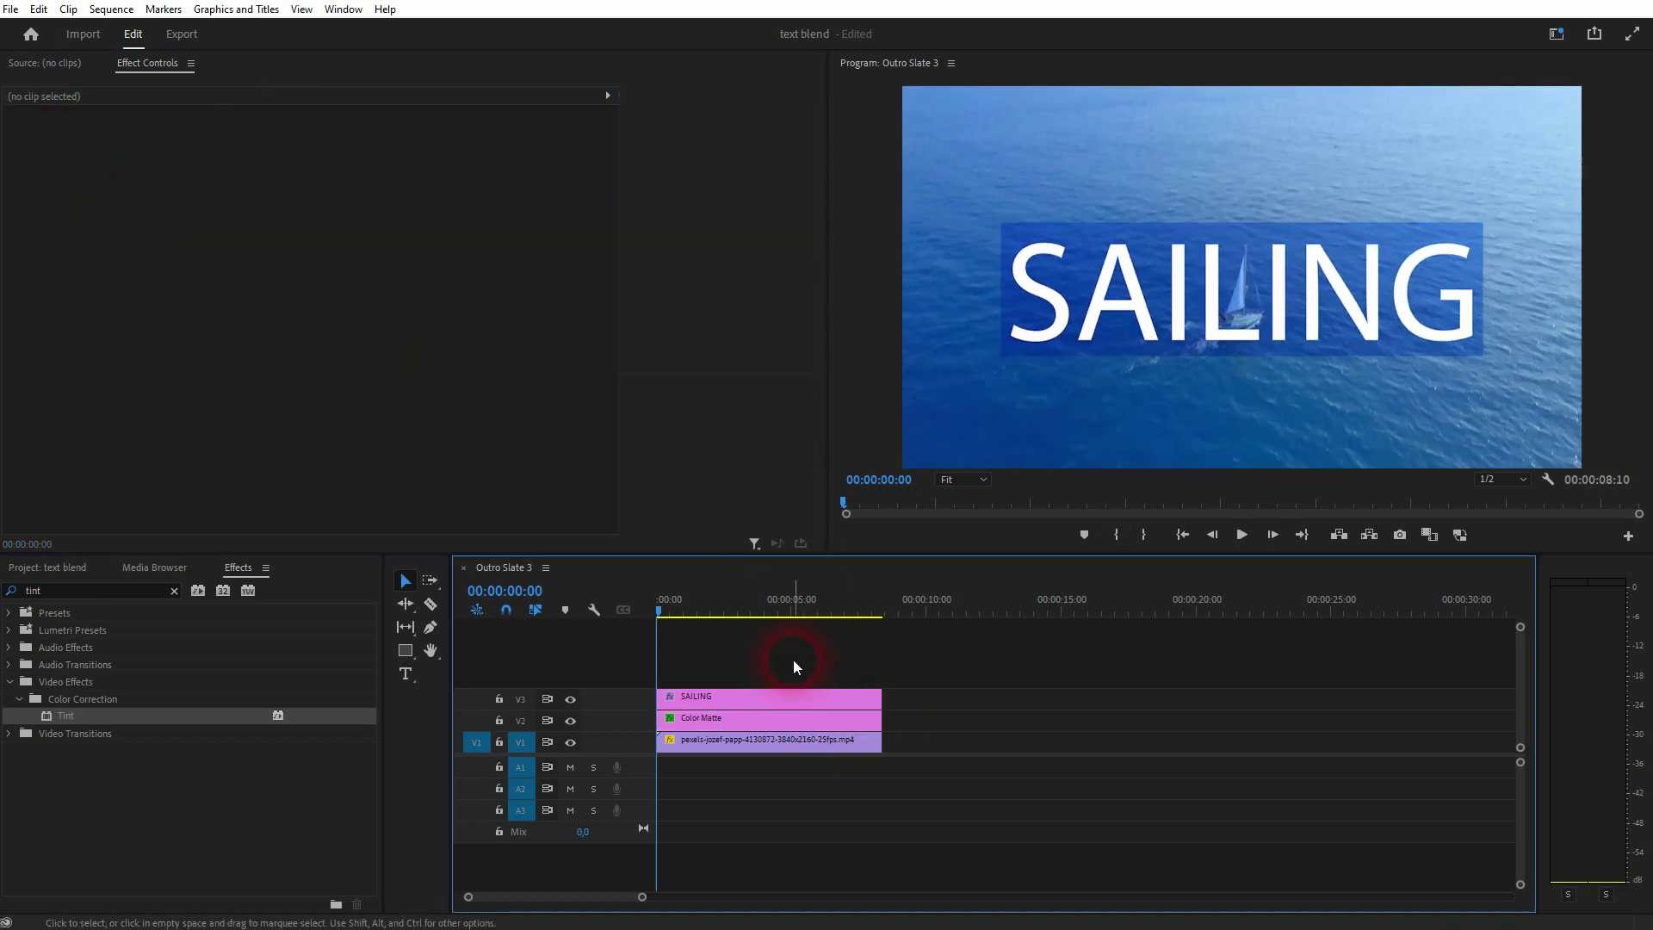
{"action": "key", "text": "space"}
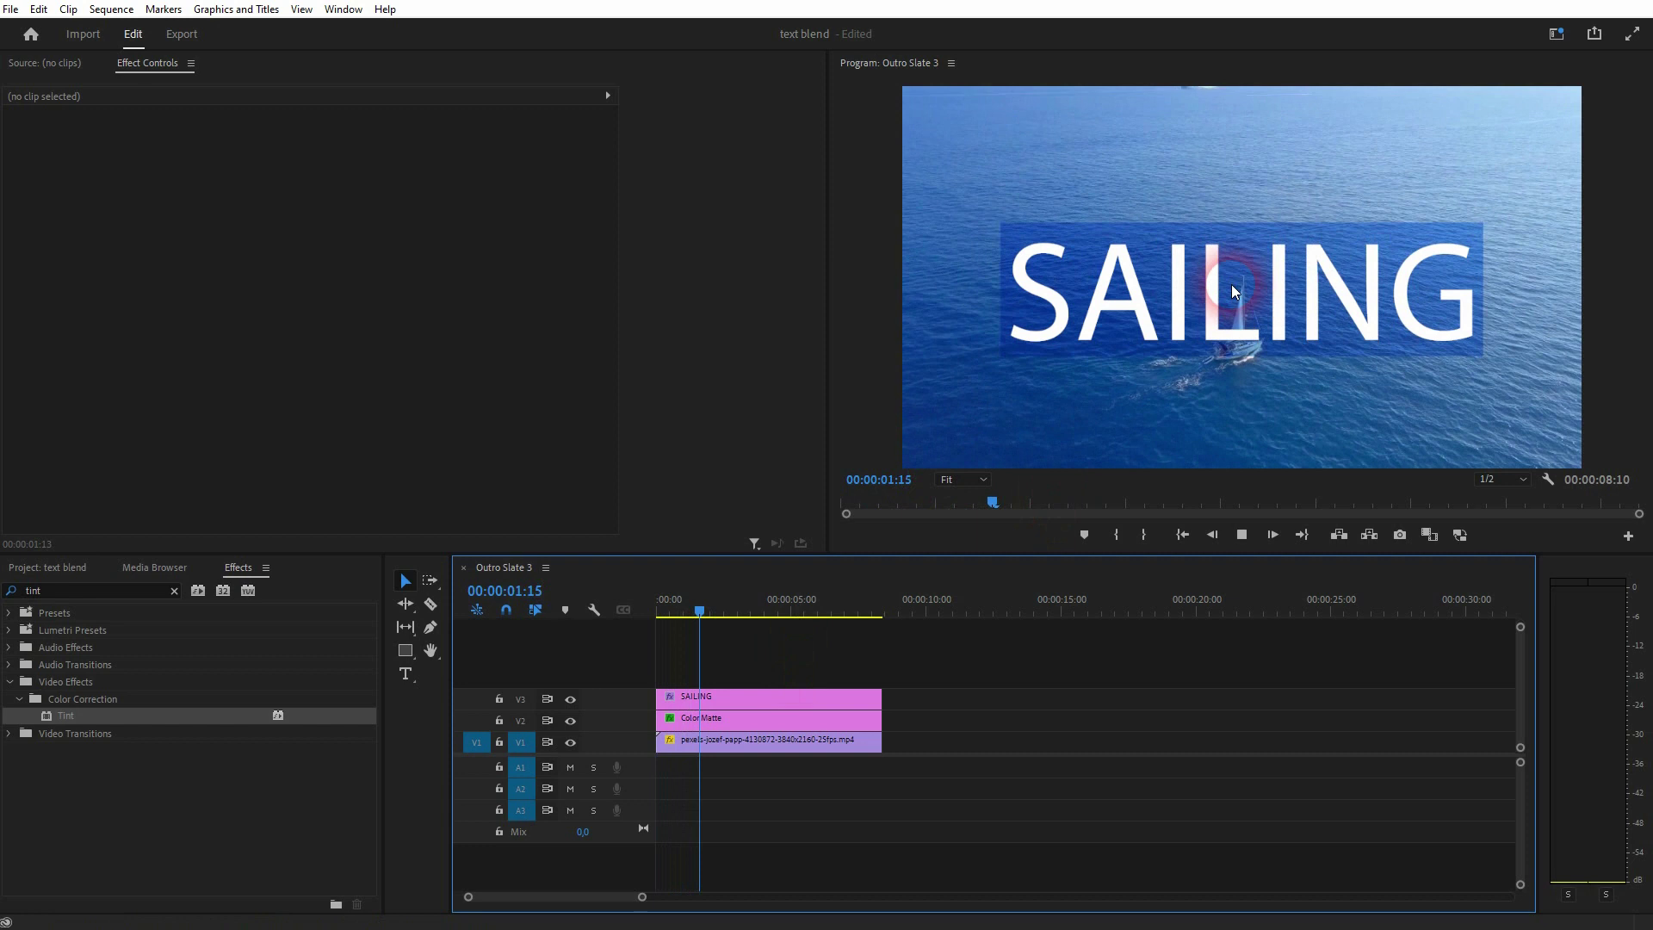
{"action": "key", "text": "space"}
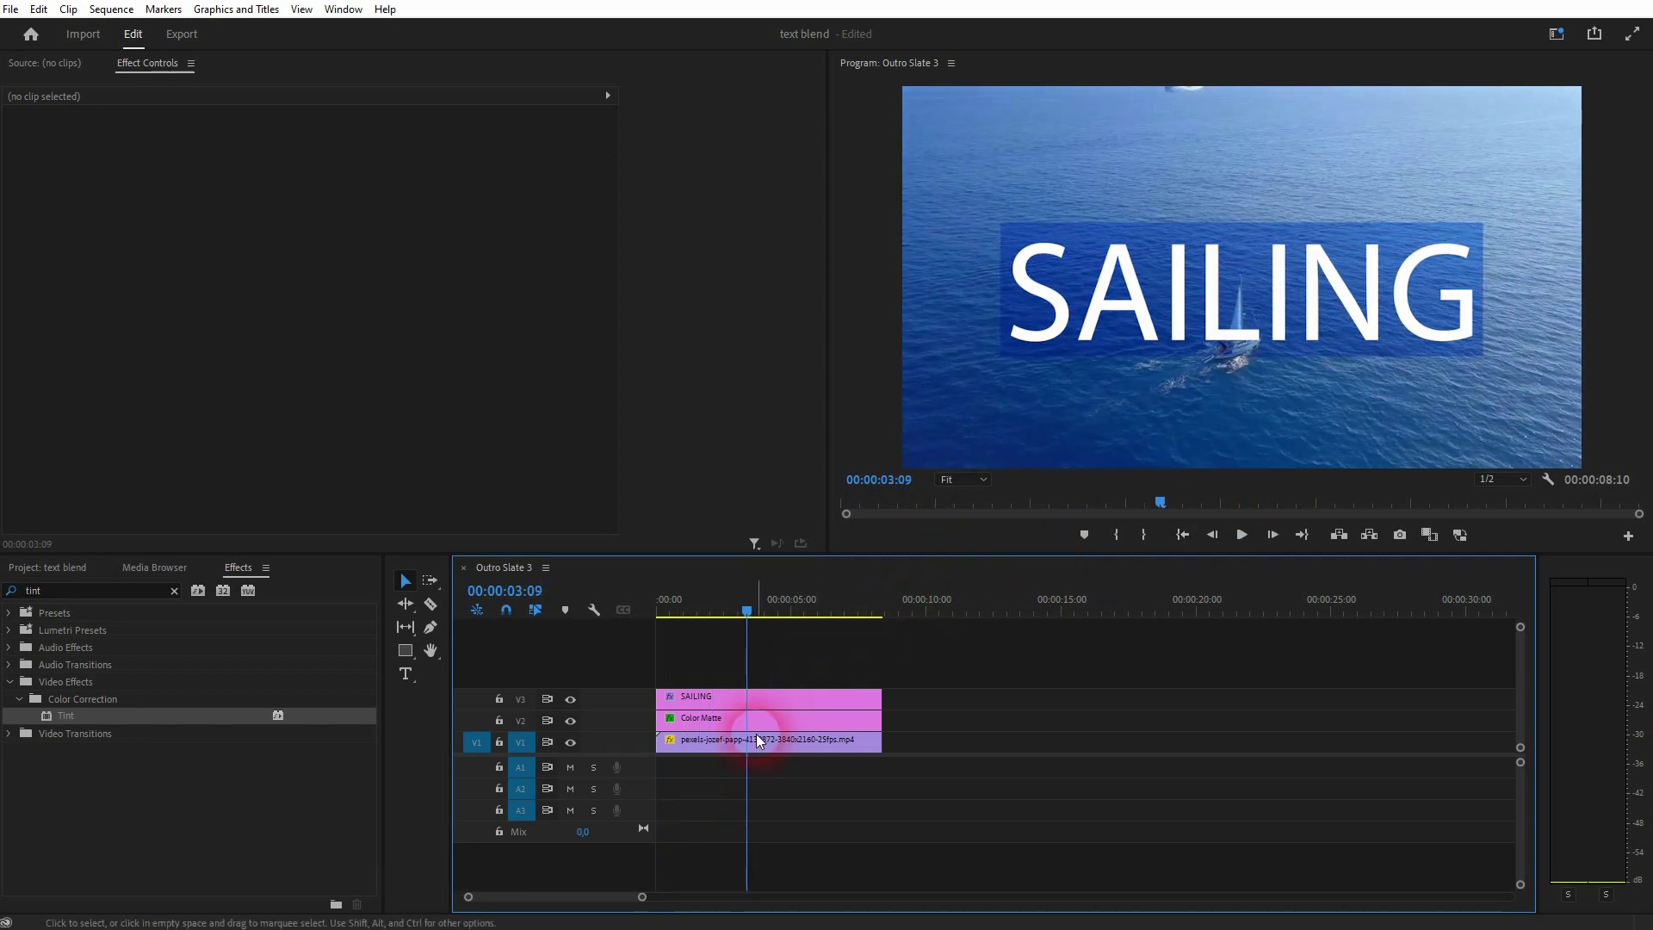
{"action": "left_click", "coordinate": [767, 719]}
{"action": "left_click", "coordinate": [363, 155]}
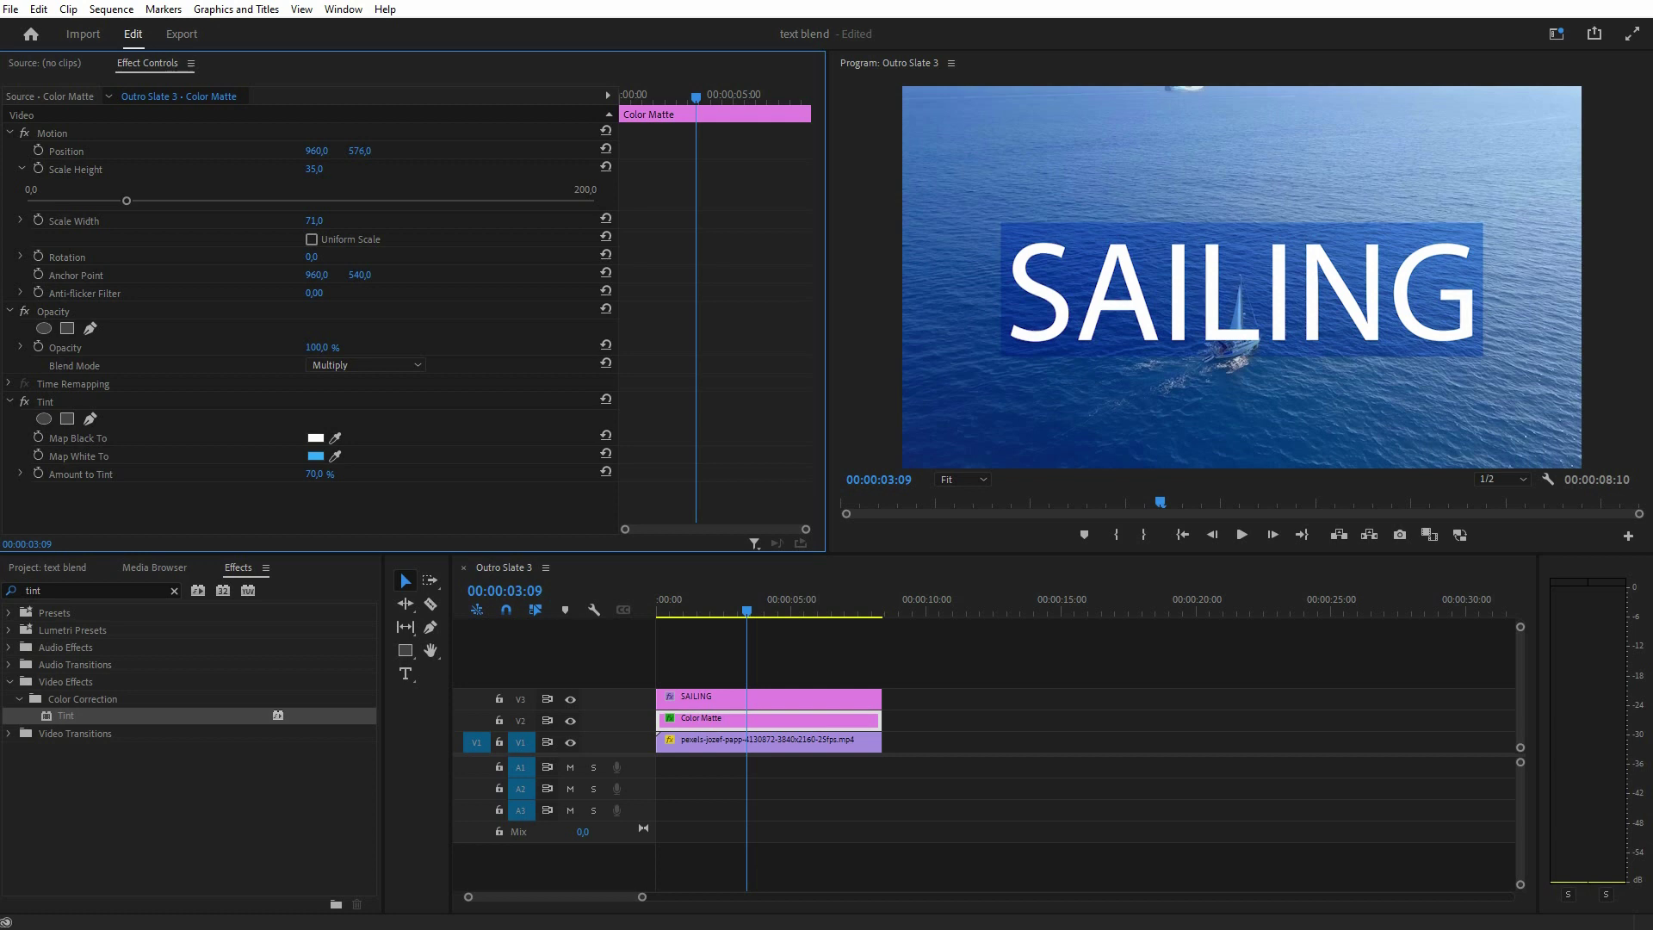
Search the effects for "wipe" and apply the Linear Wipe video effect to the Color Matte clip on track V2
{"action": "left_click", "coordinate": [88, 595]}
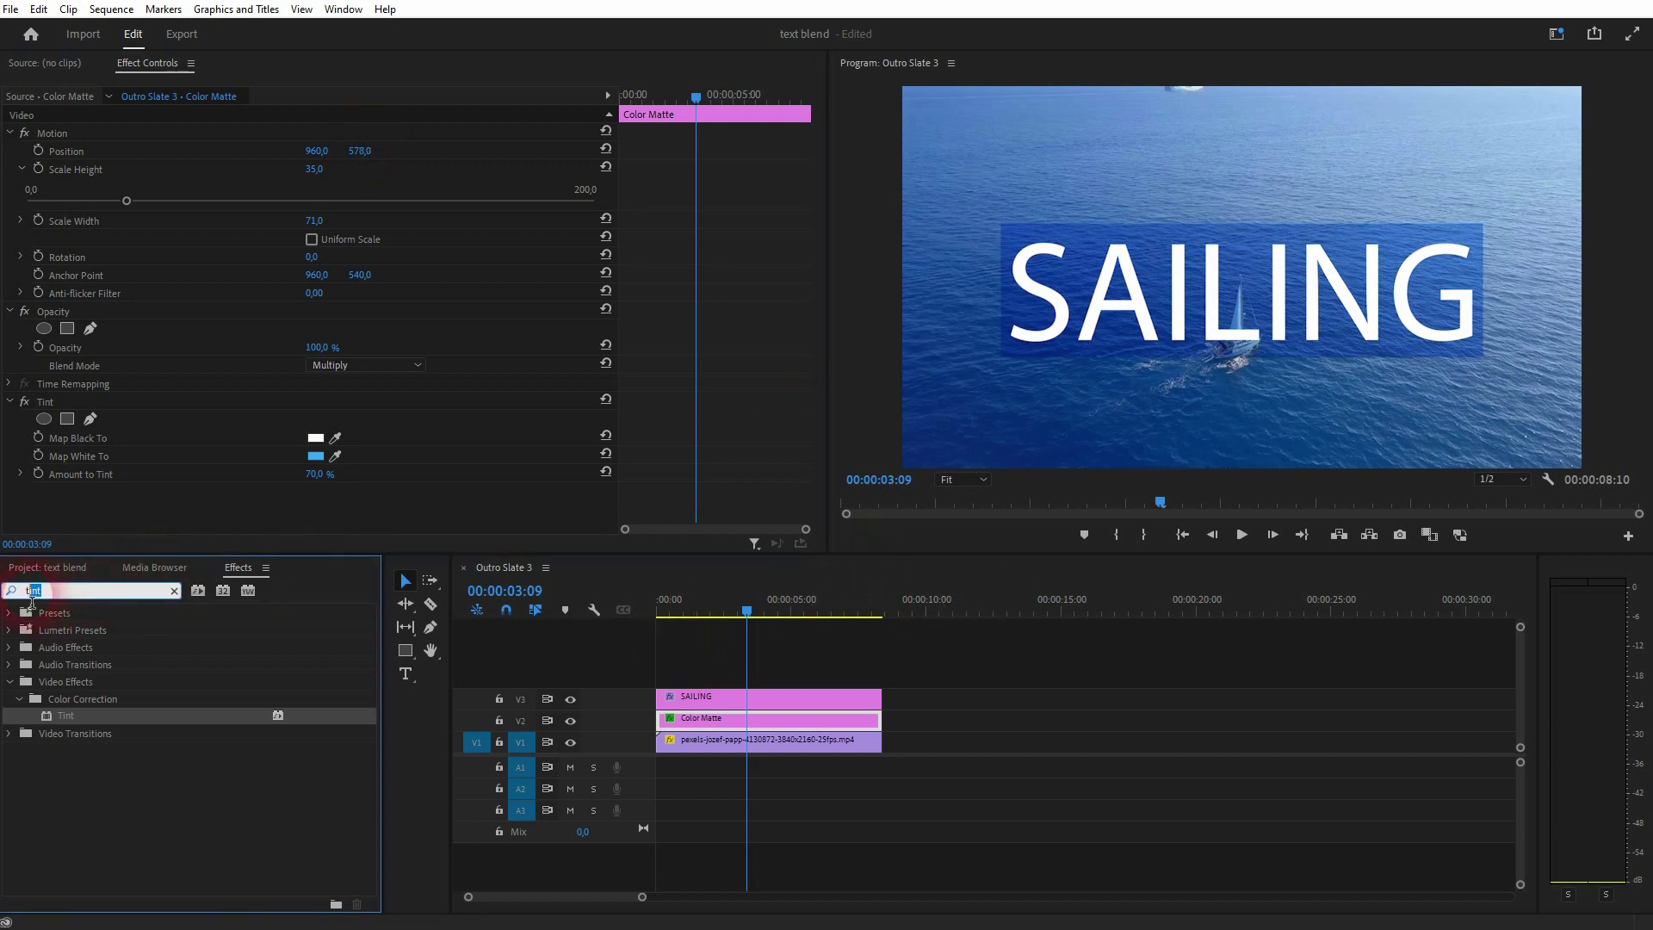
{"action": "type", "text": "wipe"}
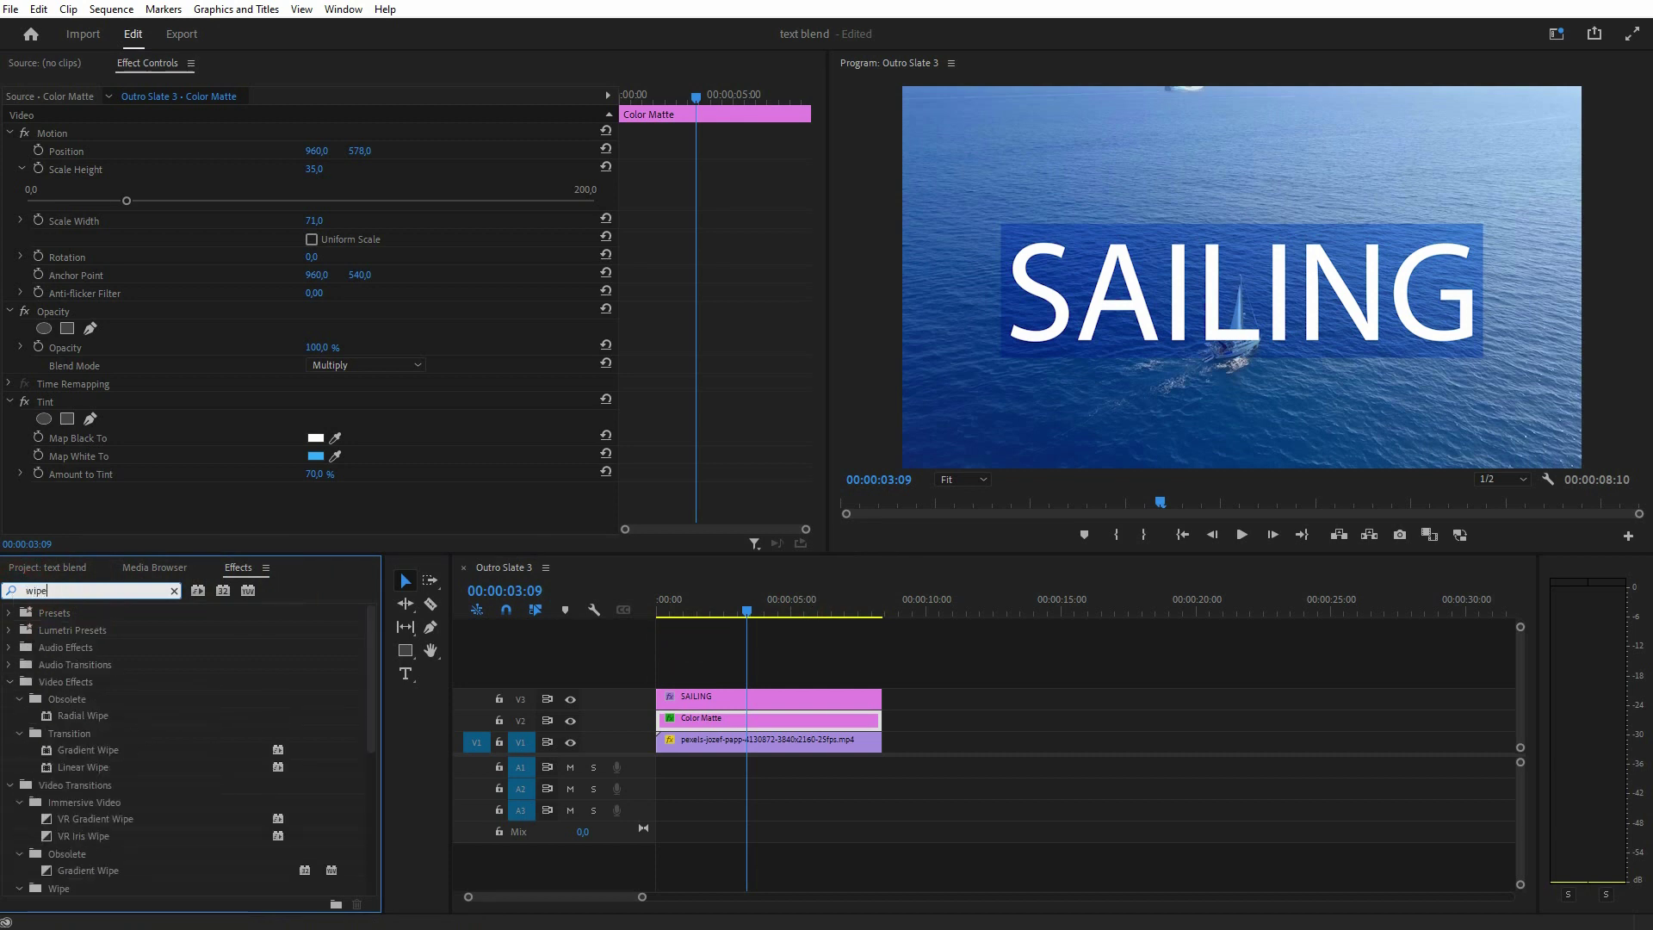
{"action": "left_click", "coordinate": [97, 624]}
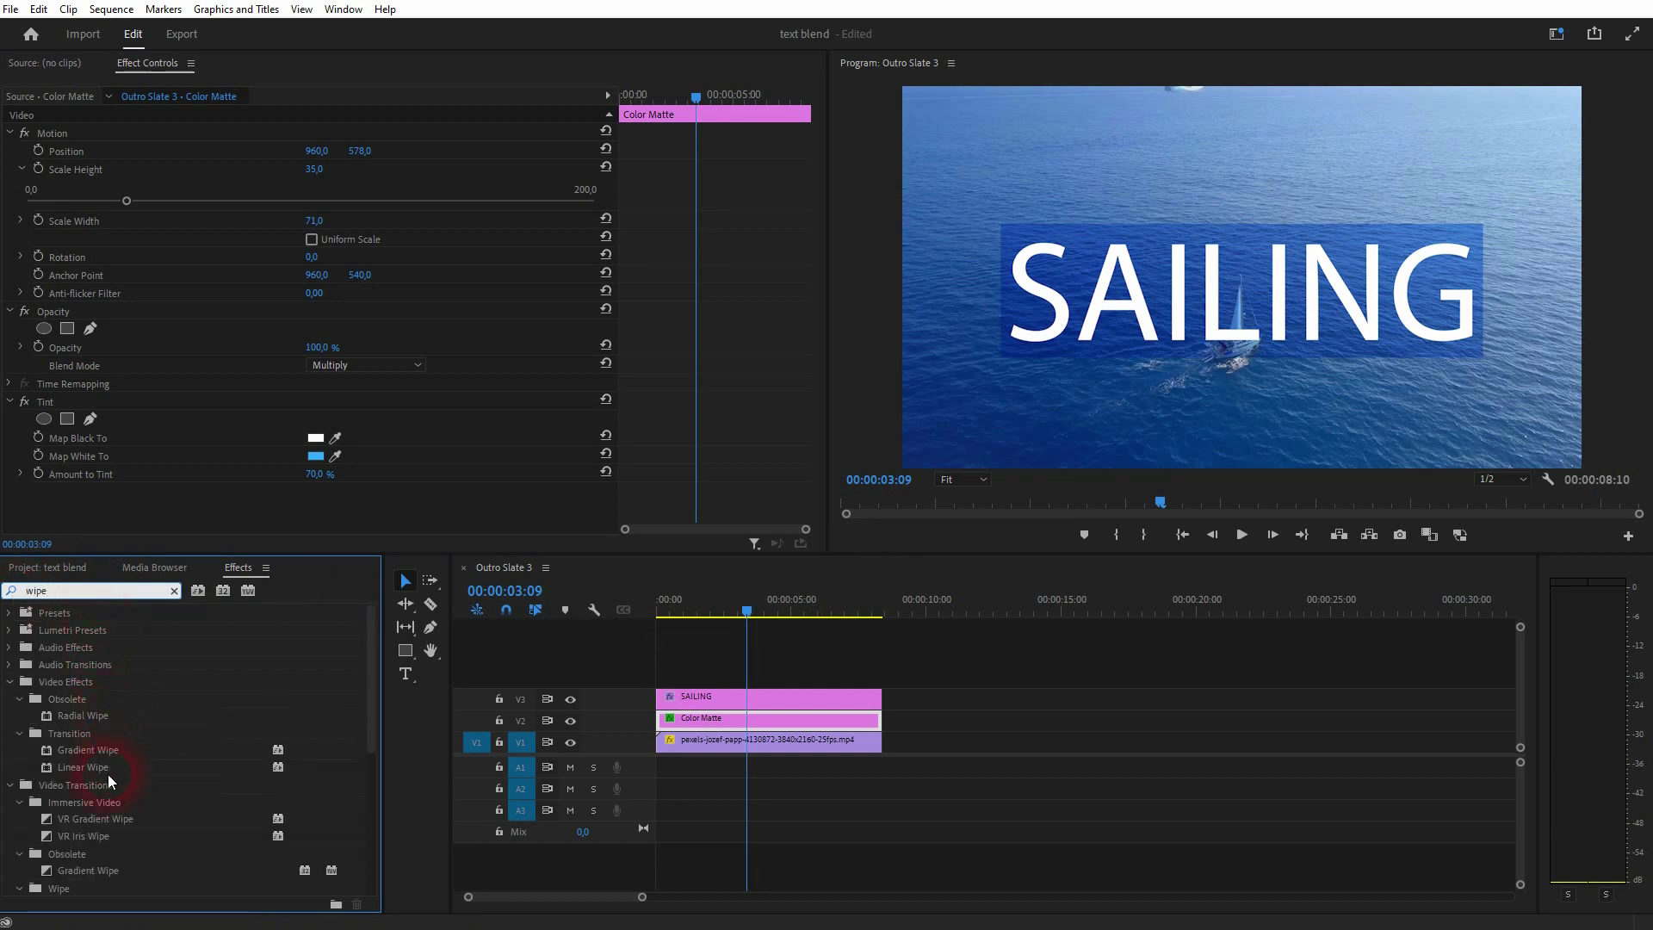
{"action": "left_click_drag", "start_coordinate": [78, 767], "coordinate": [701, 722]}
{"action": "scroll", "coordinate": [204, 282], "scroll_direction": "down", "scroll_amount": 3}
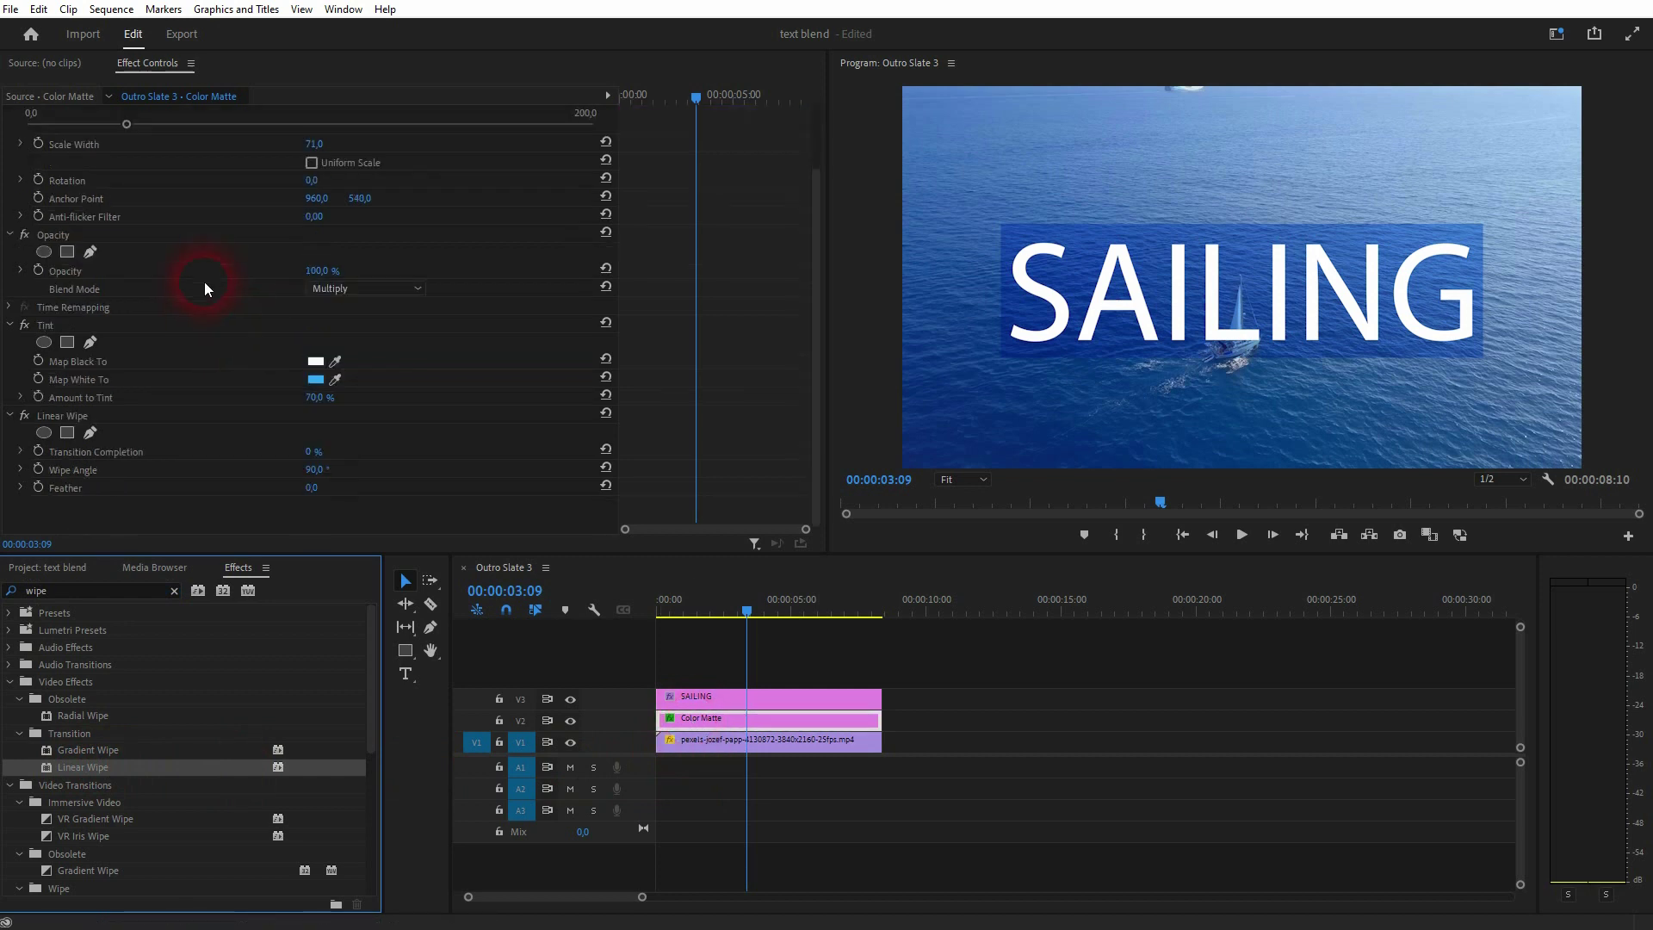
{"action": "left_click", "coordinate": [70, 420]}
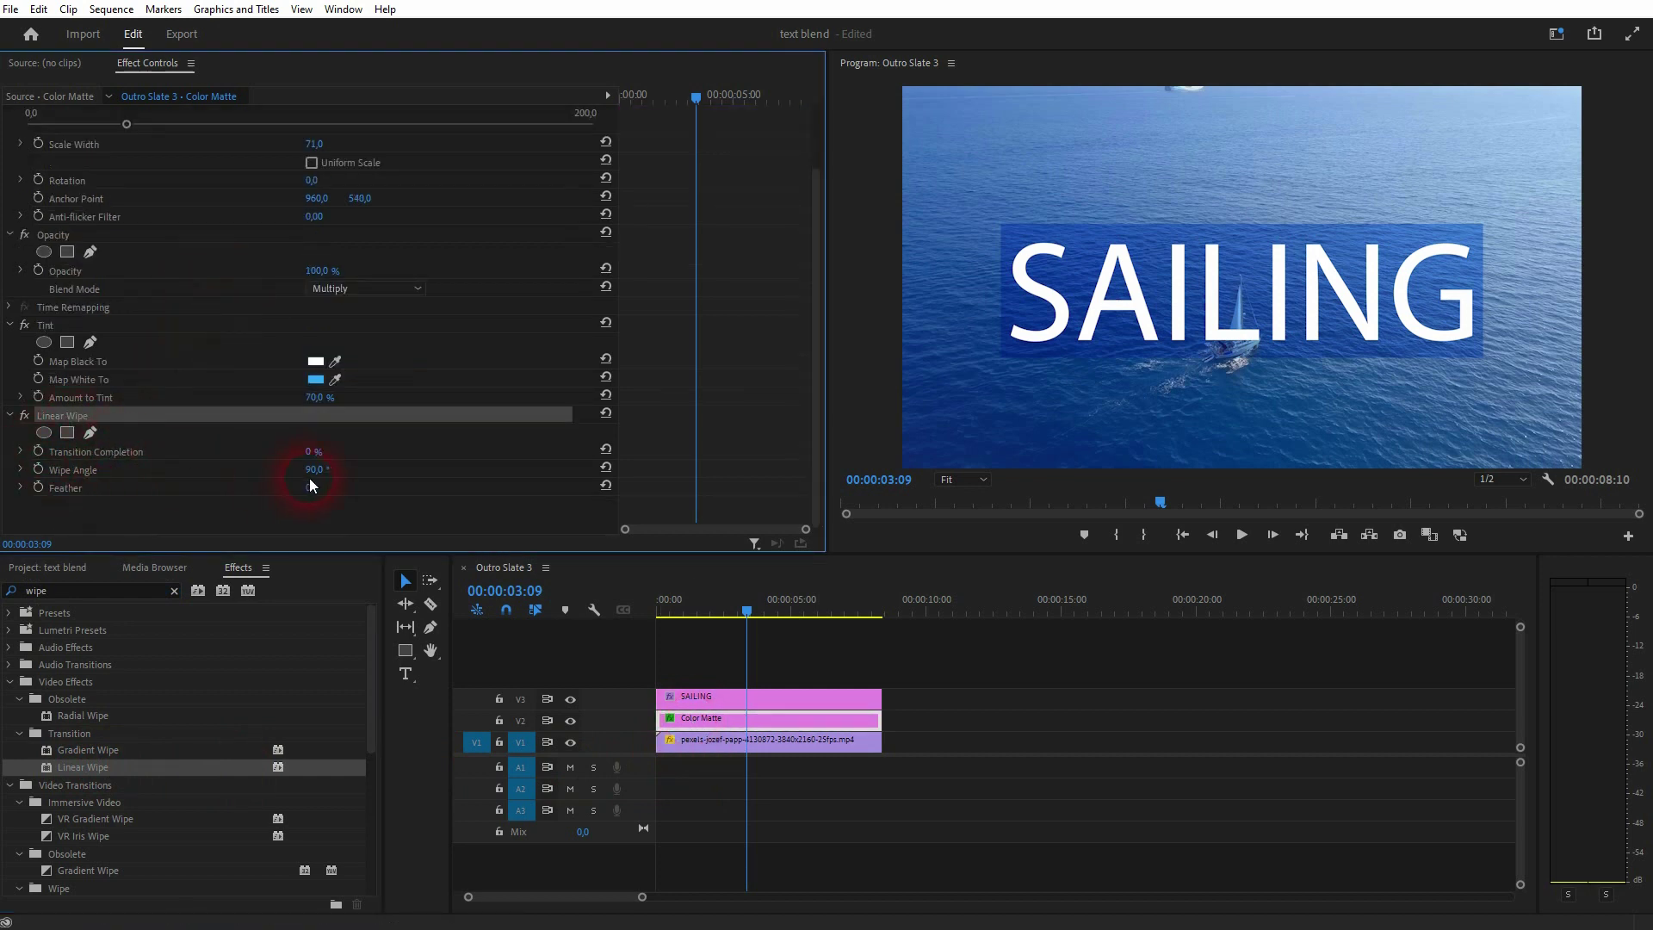
Keyframe Linear Wipe's Transition Completion on the Color Matte from 0% at 00:00:00:00 to 100% at 00:00:01:12
{"action": "left_click_drag", "start_coordinate": [757, 610], "coordinate": [594, 638]}
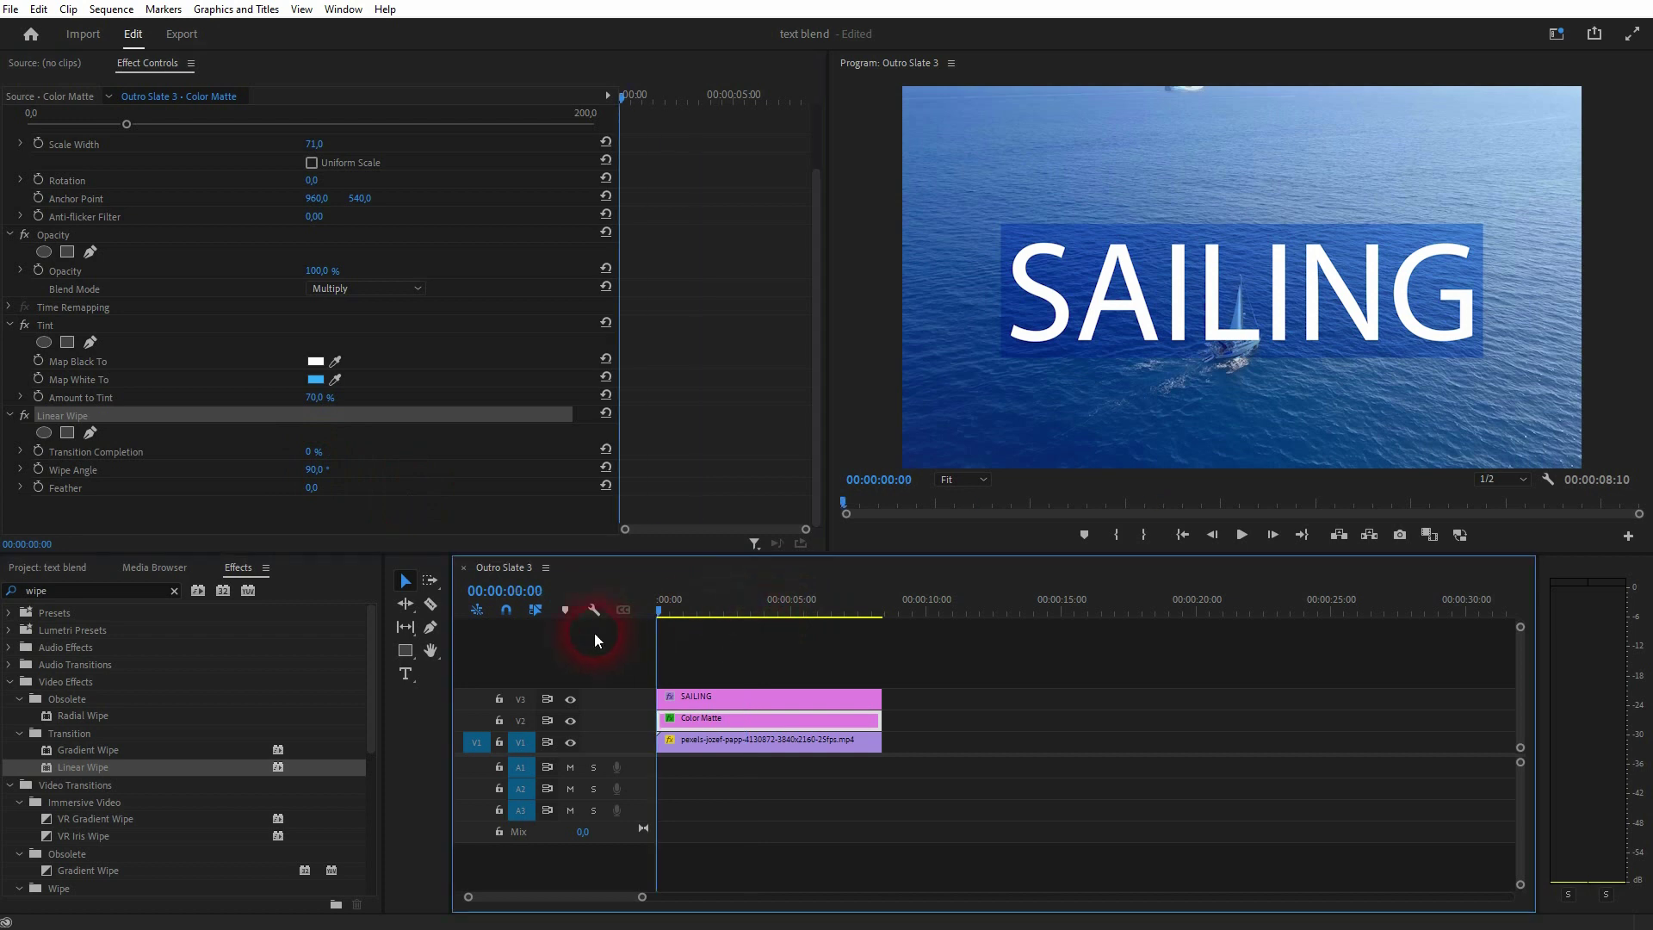
{"action": "left_click", "coordinate": [37, 451]}
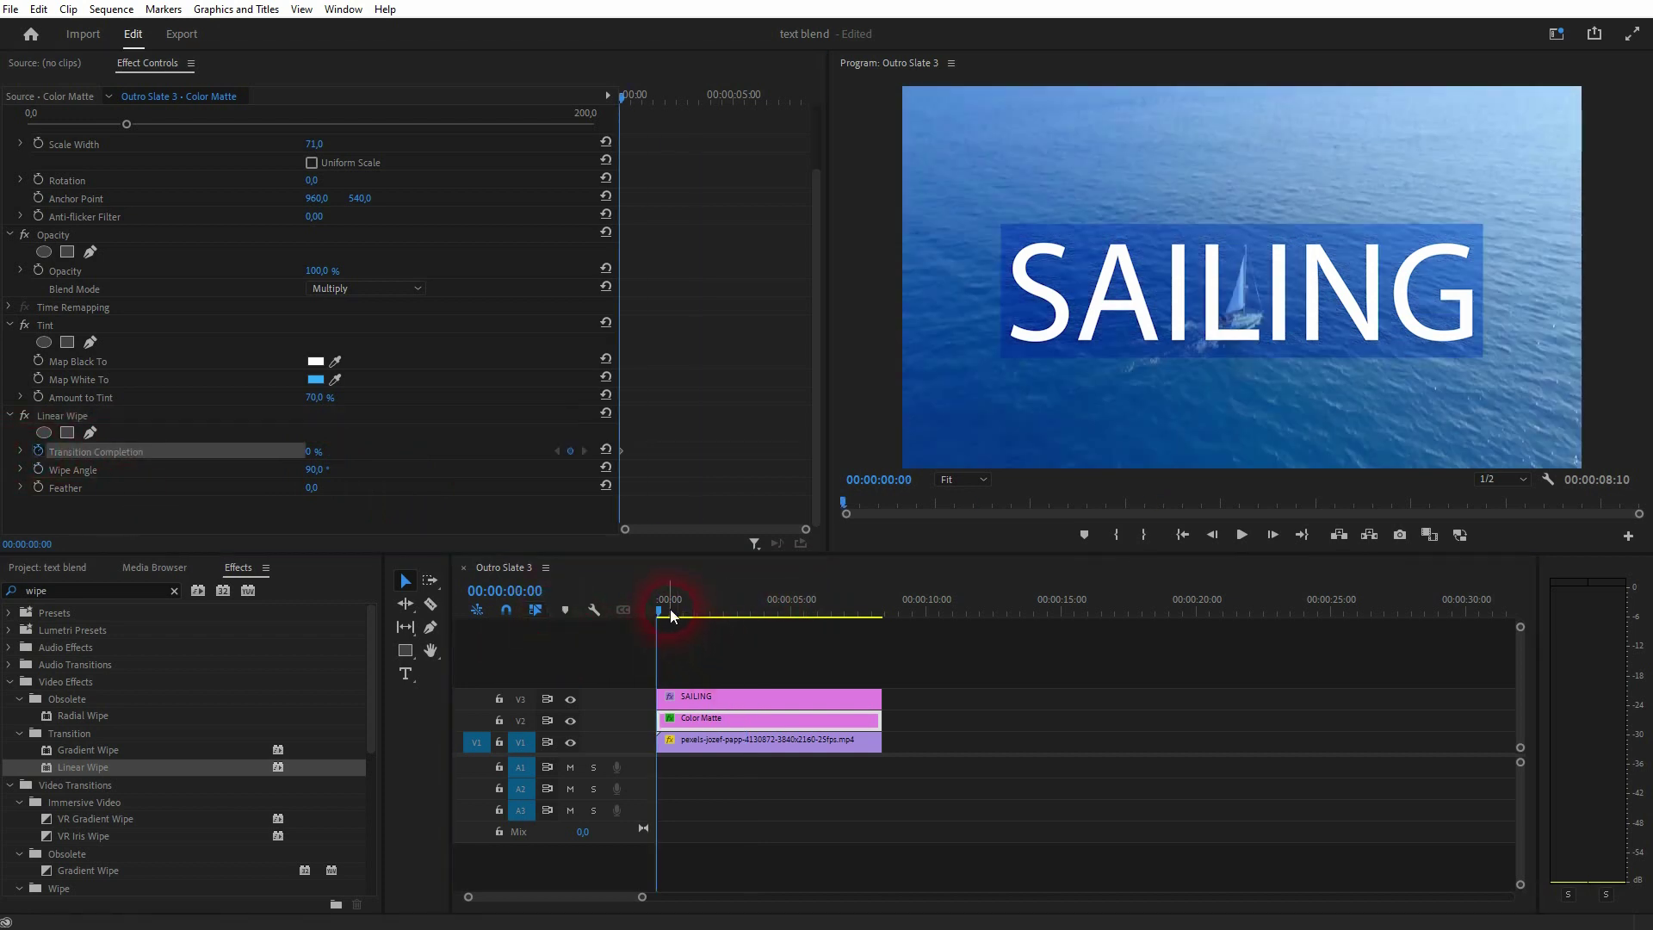
{"action": "left_click_drag", "start_coordinate": [670, 609], "coordinate": [699, 616]}
{"action": "left_click", "coordinate": [332, 451]}
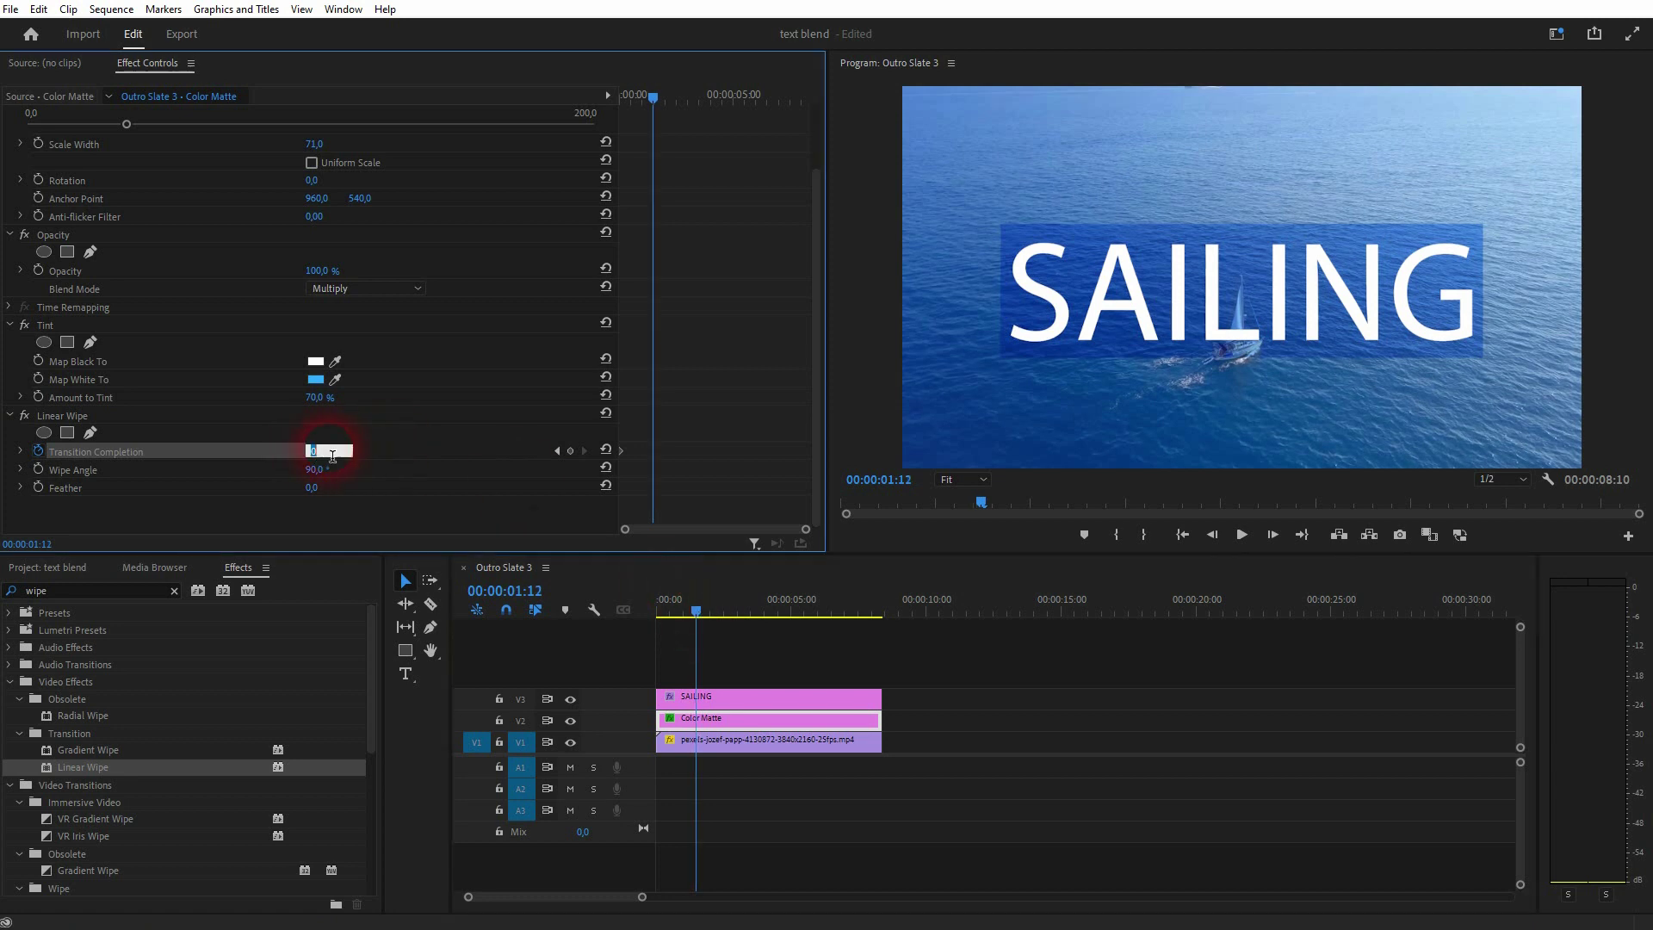
{"action": "type", "text": "100"}
{"action": "key", "text": "Return"}
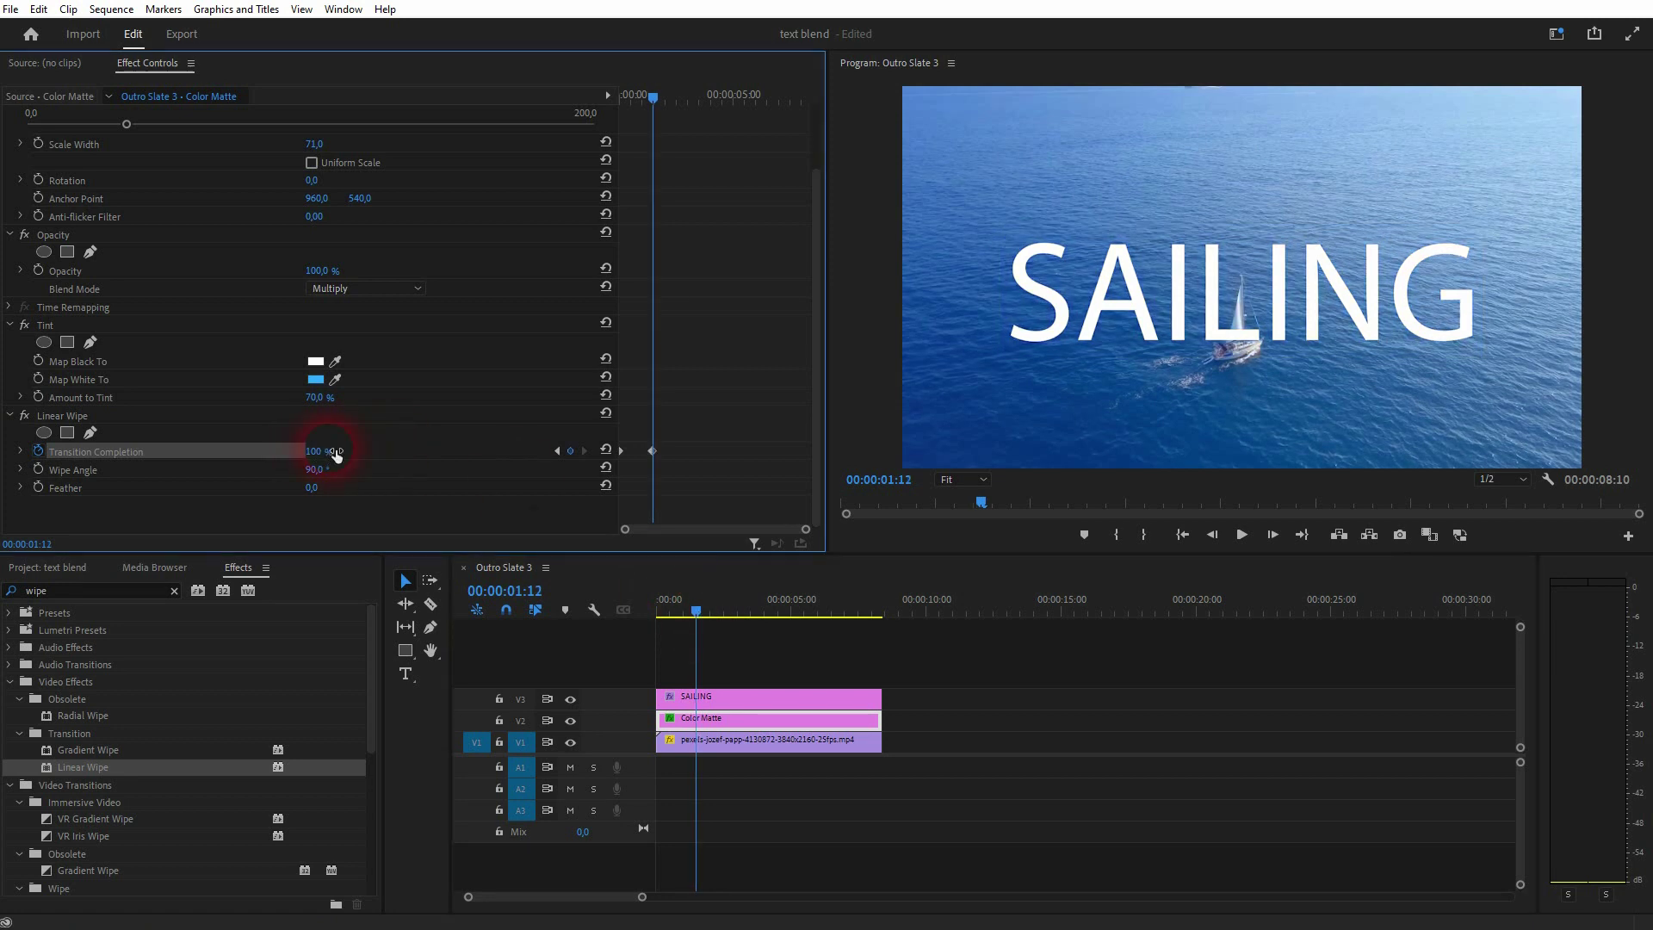
Play the sequence from the start to preview the Color Matte's Linear Wipe animation, then return the playhead to 00:00:00:00
{"action": "left_click_drag", "start_coordinate": [700, 606], "coordinate": [589, 628]}
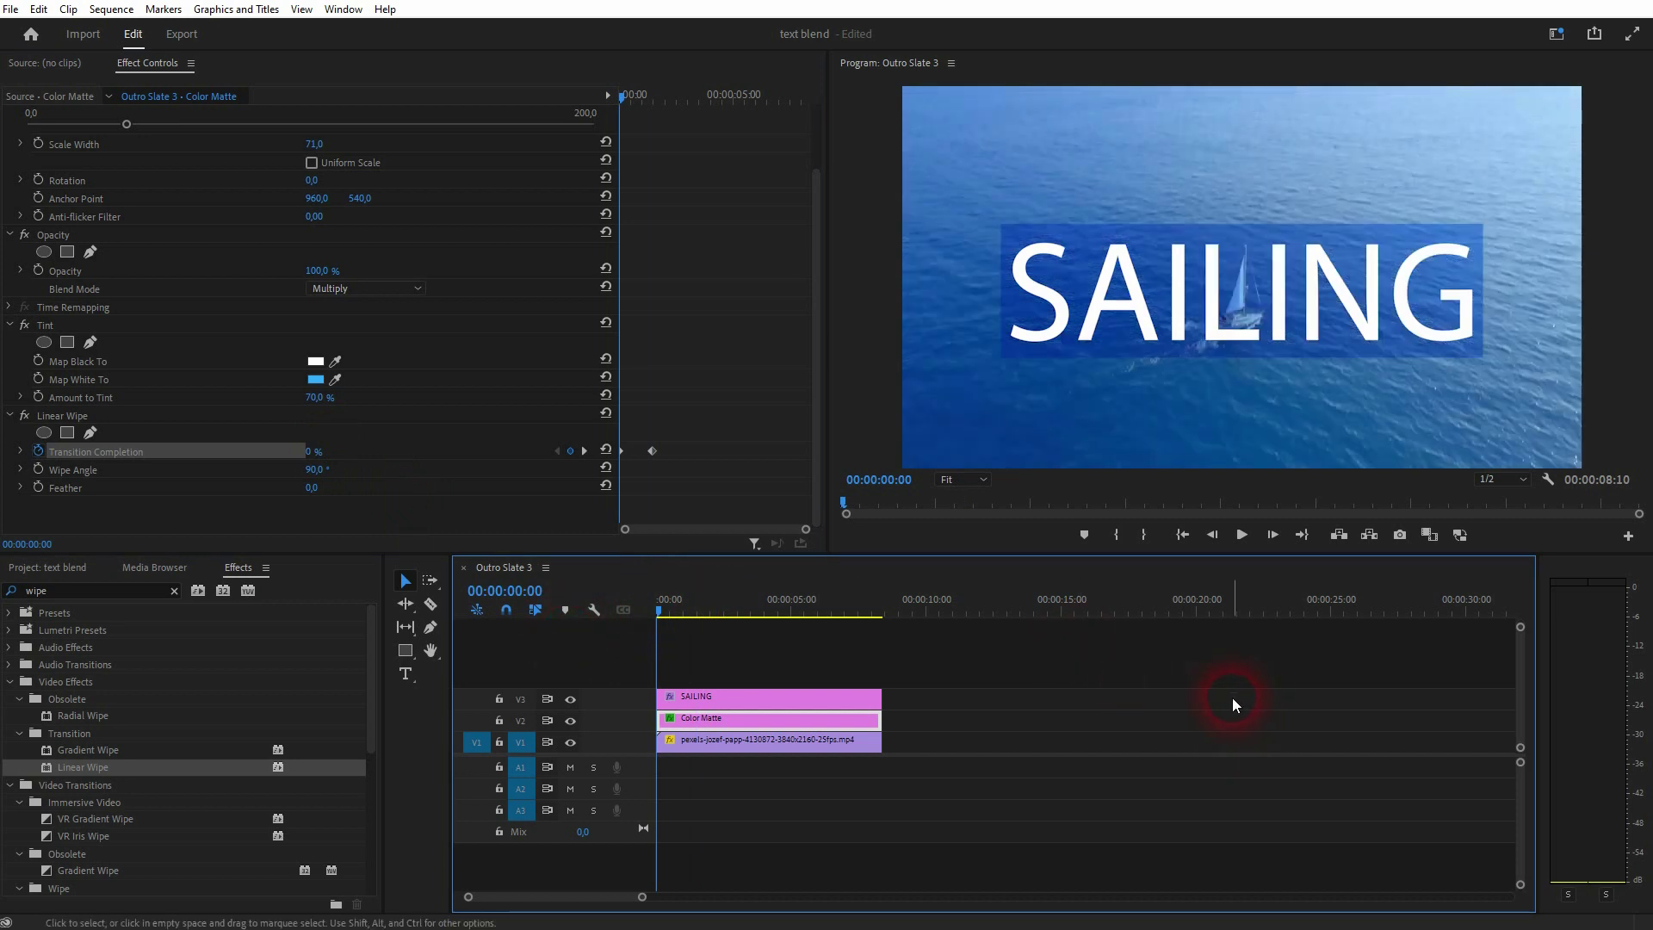
{"action": "key", "text": "space"}
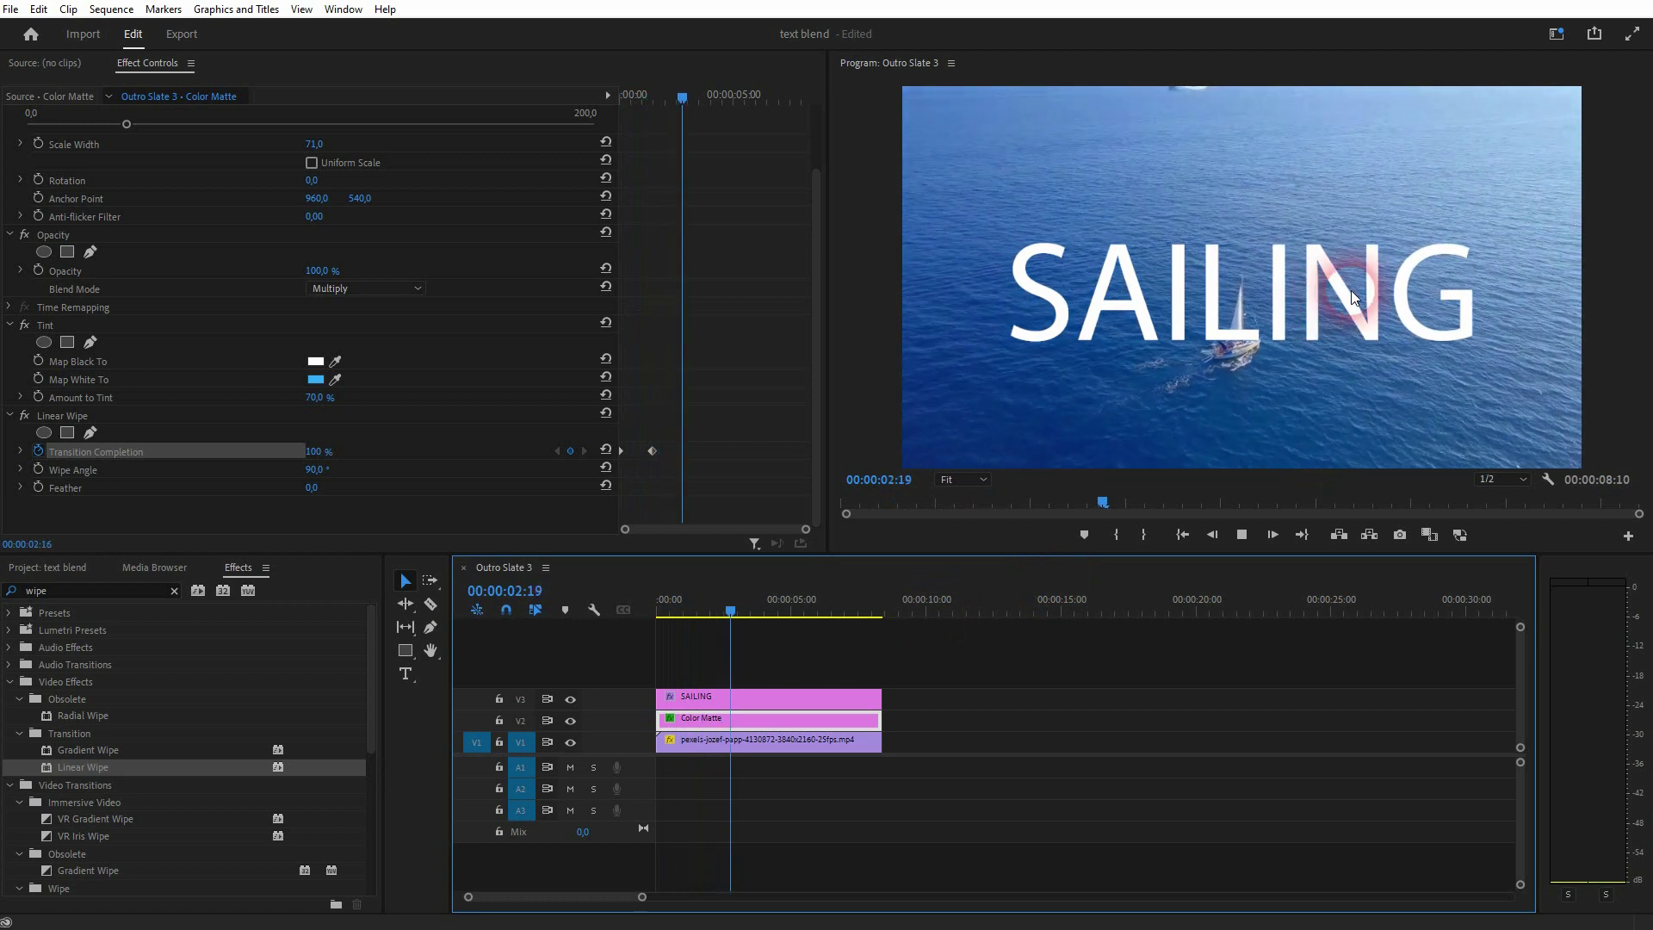
{"action": "key", "text": "space"}
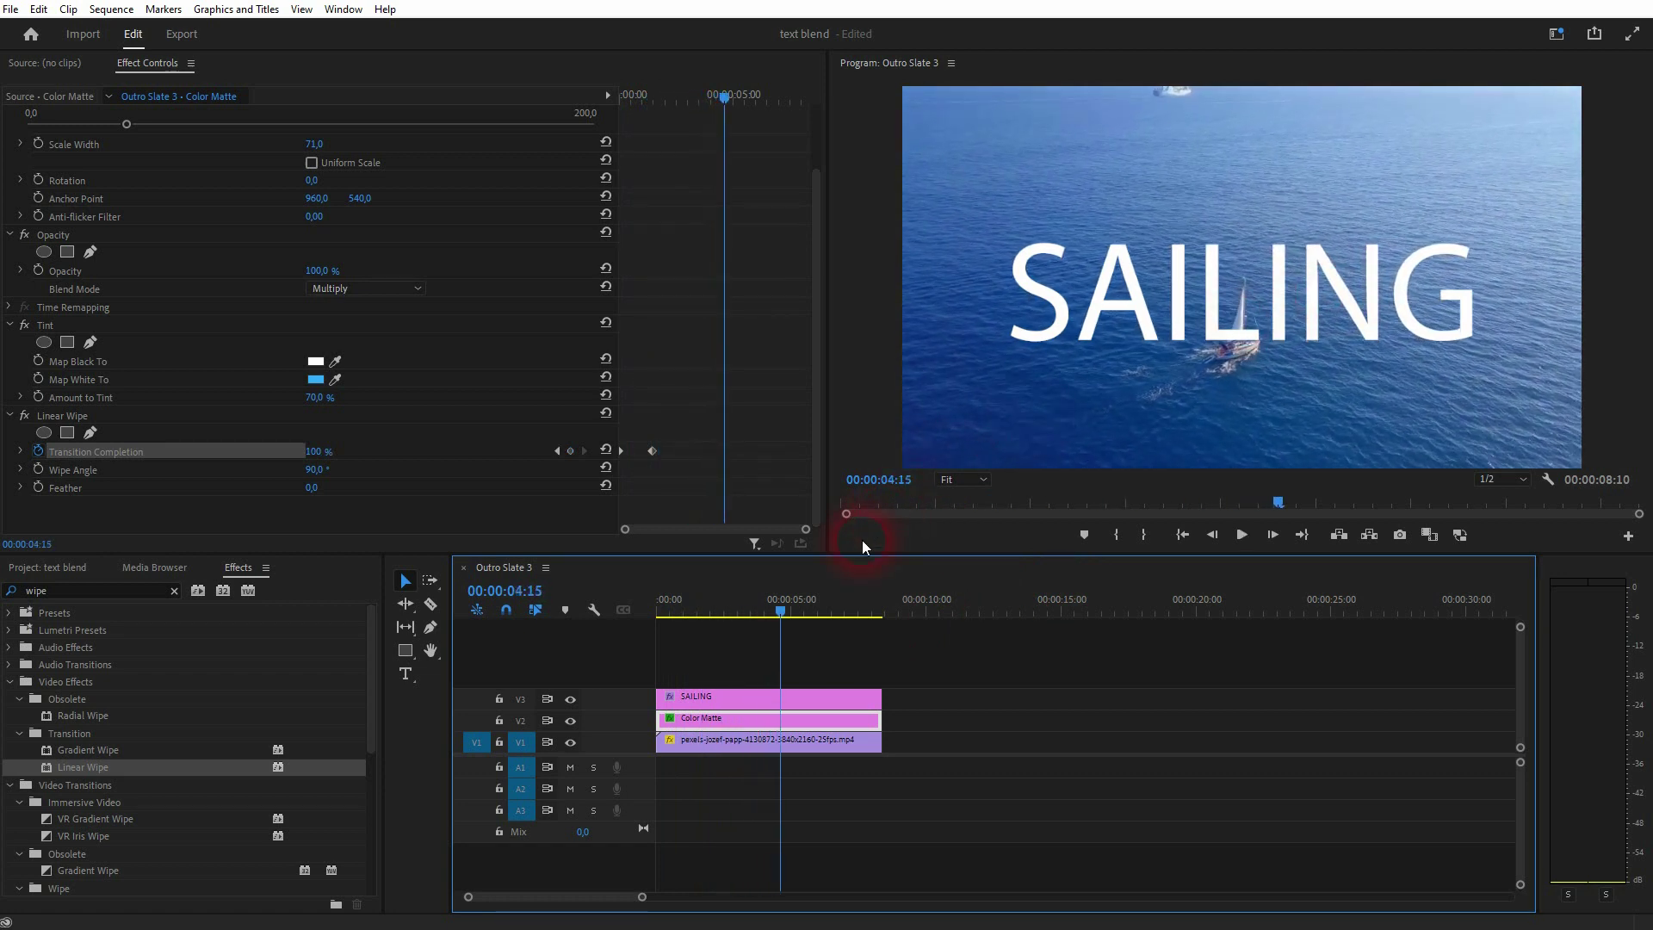
{"action": "left_click_drag", "start_coordinate": [787, 612], "coordinate": [558, 643]}
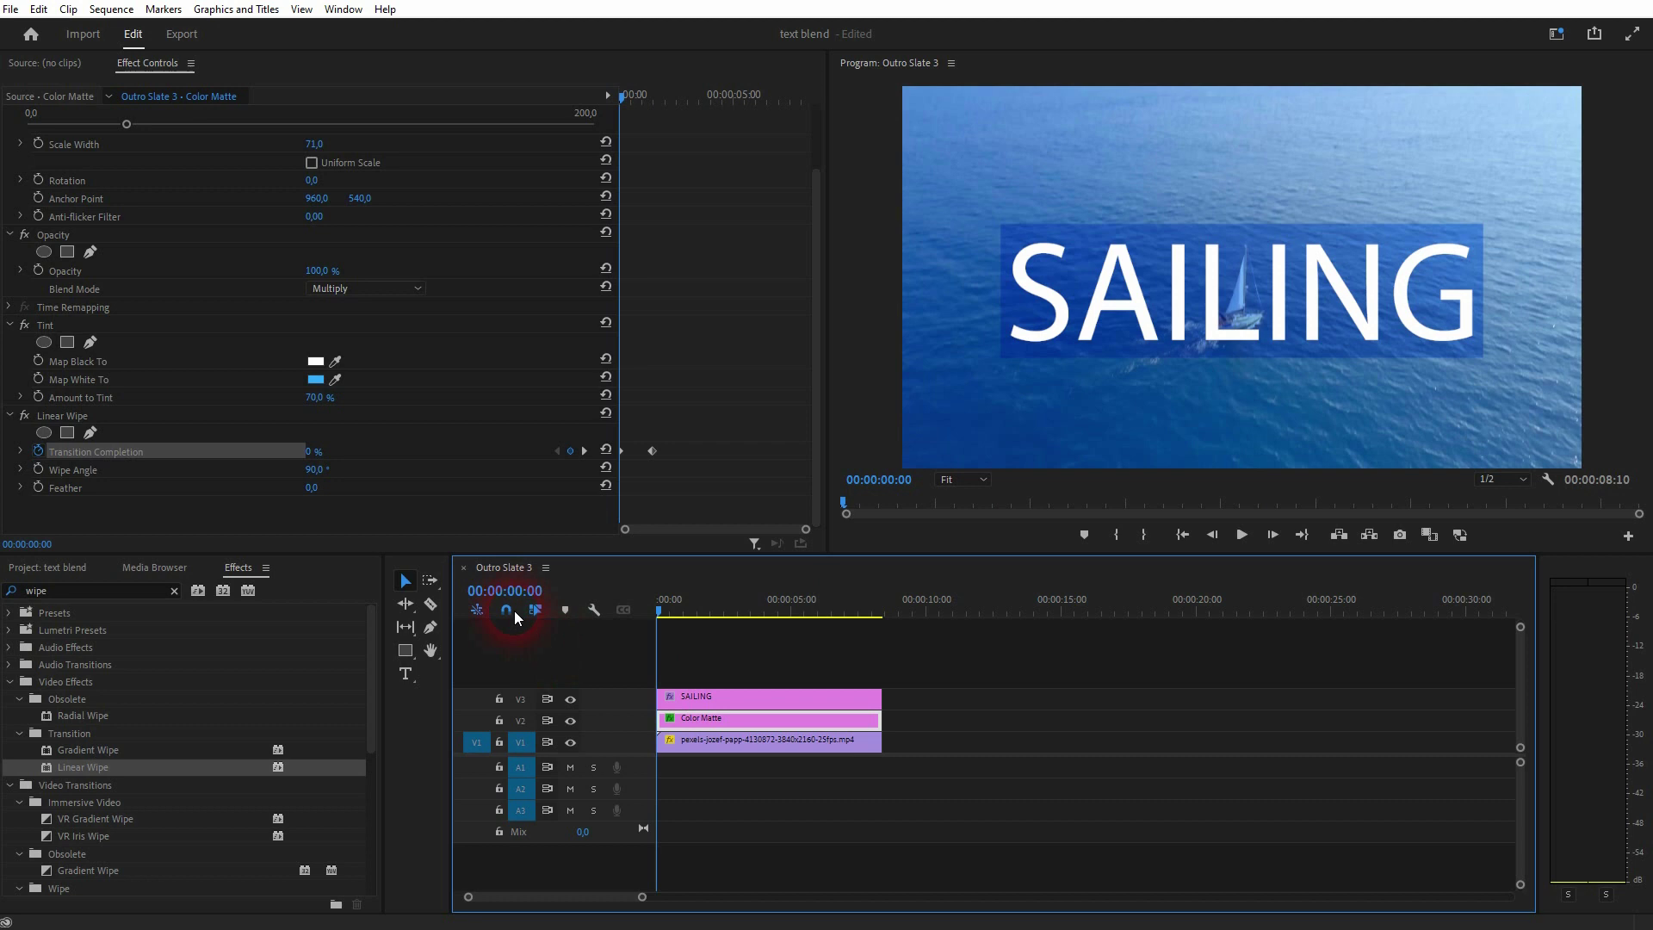
Set the Linear Wipe's Wipe Angle to -90° and play the sequence from the start to check the wipe direction
{"action": "left_click", "coordinate": [313, 454]}
{"action": "left_click", "coordinate": [317, 470]}
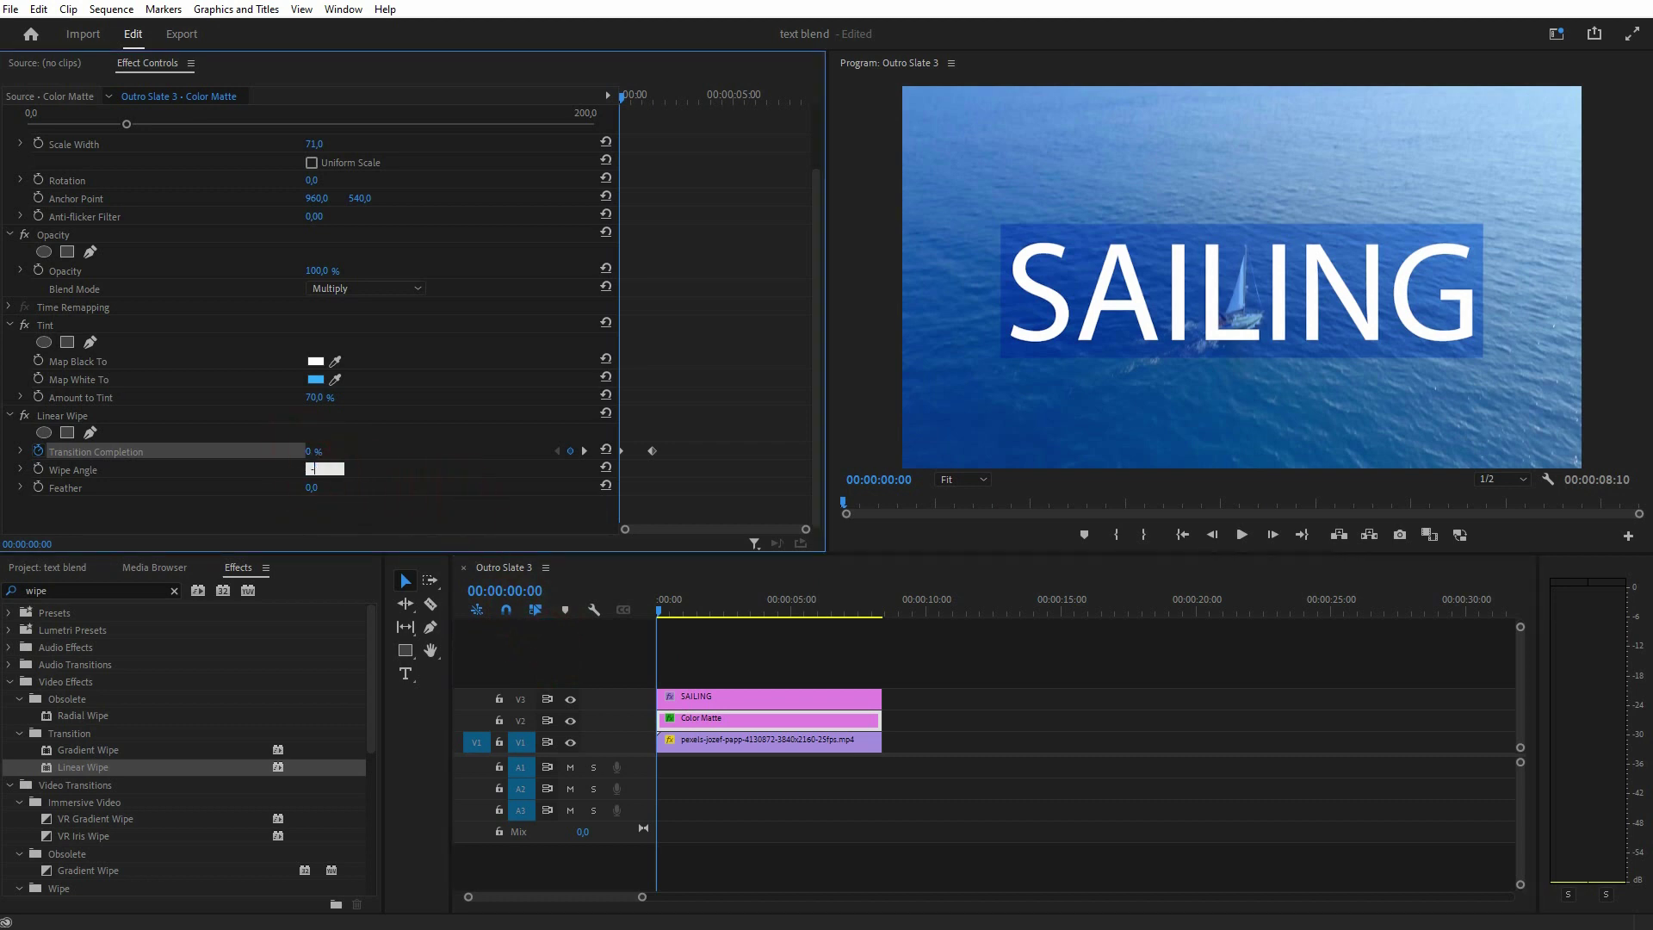
{"action": "type", "text": "-90"}
{"action": "key", "text": "Return"}
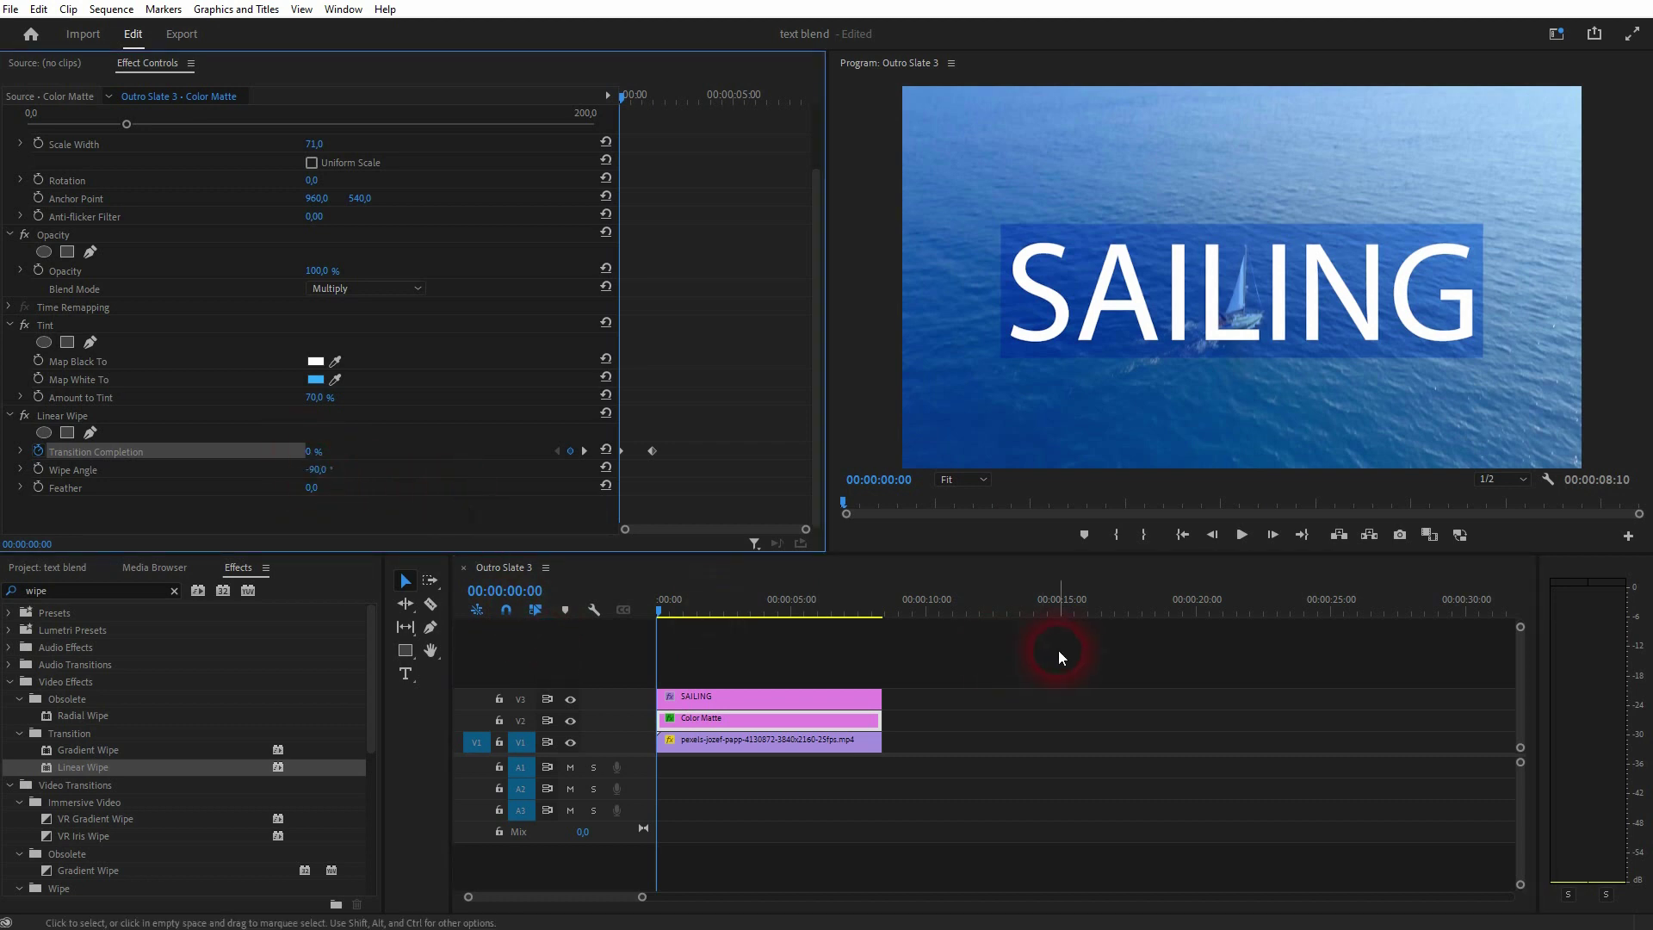
{"action": "key", "text": "space"}
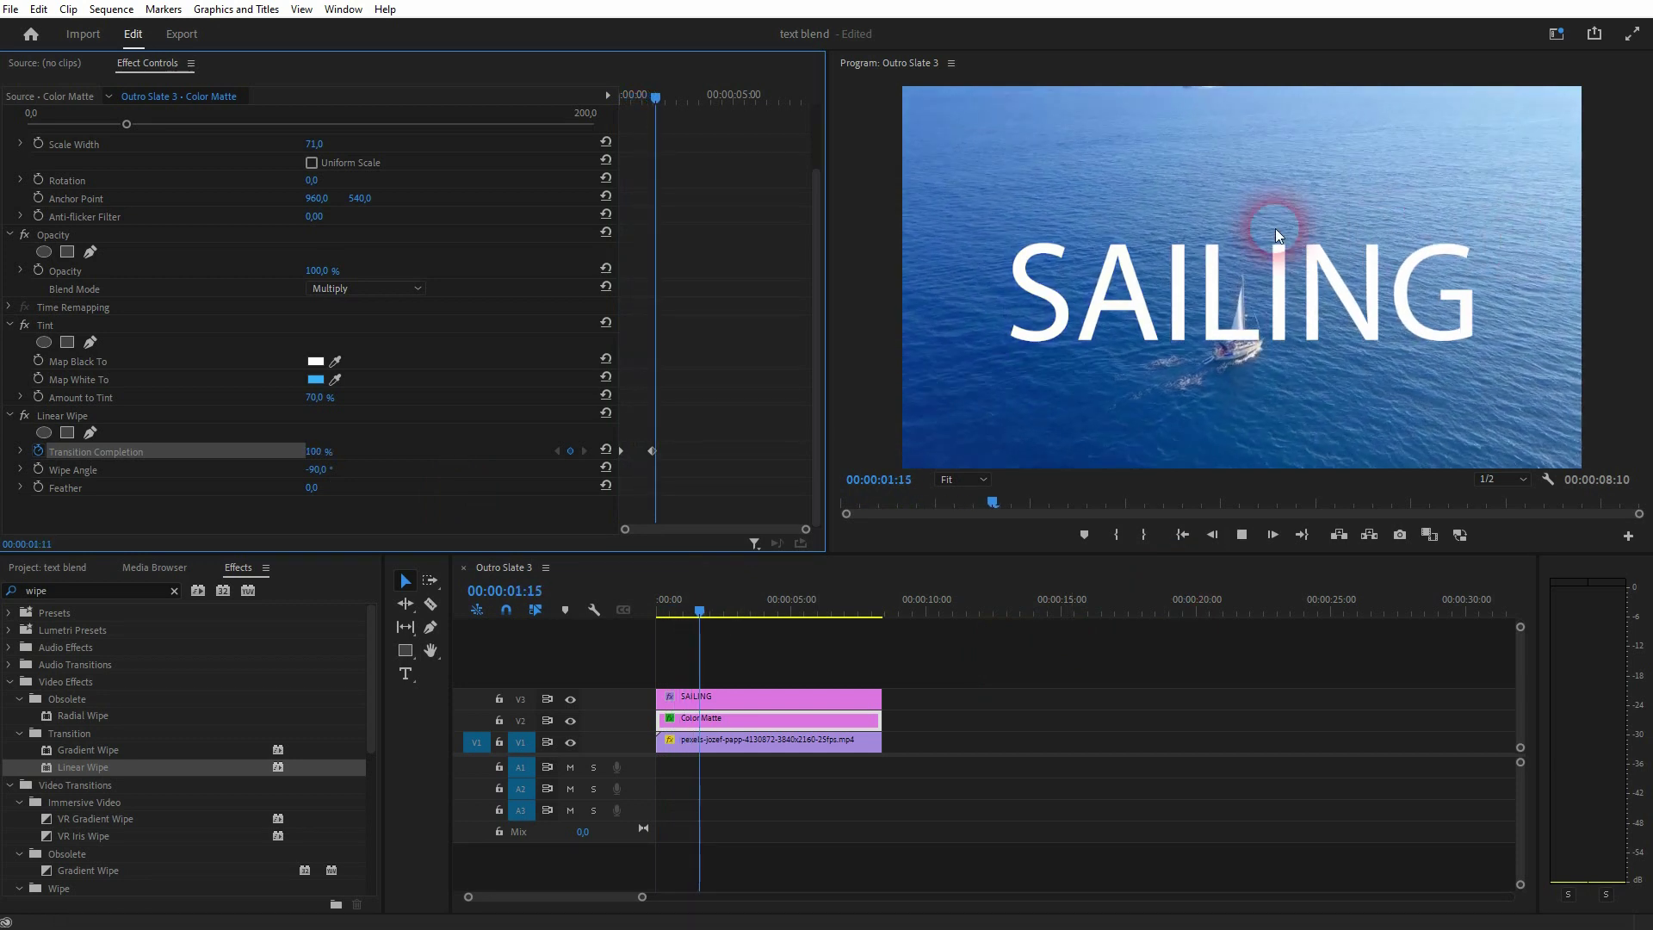
{"action": "key", "text": "space"}
{"action": "left_click_drag", "start_coordinate": [712, 611], "coordinate": [544, 642]}
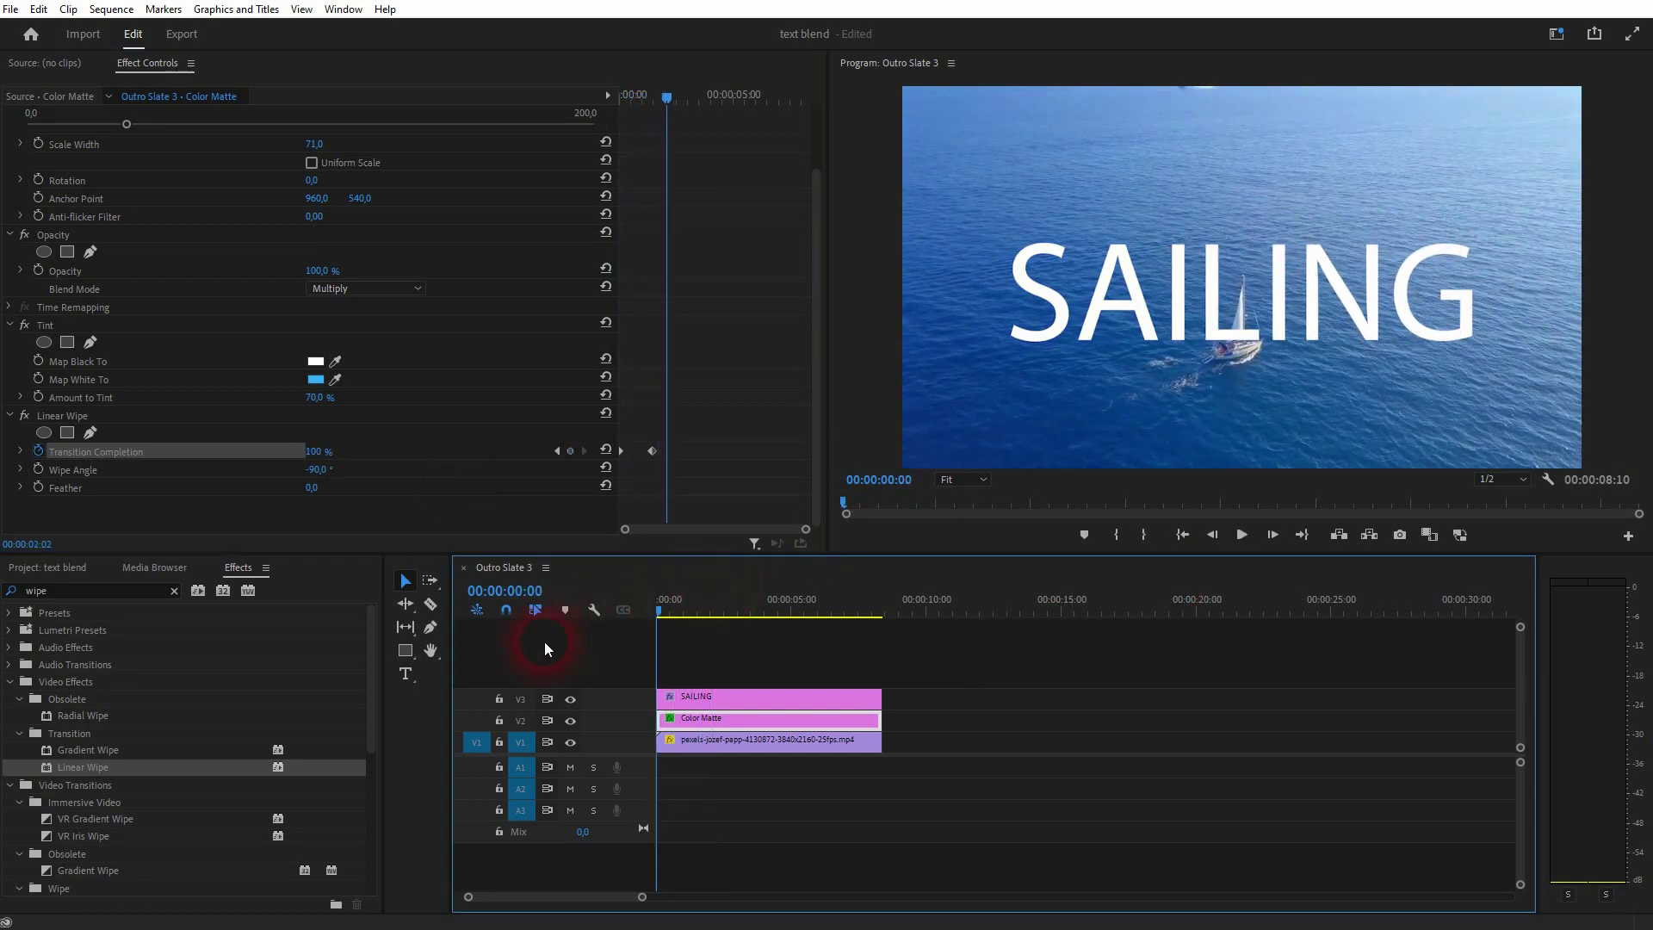
Reverse the wipe by setting Transition Completion to 100% at the 00:00:00:00 keyframe and 0% at the 00:00:01:12 keyframe
{"action": "left_click", "coordinate": [303, 452]}
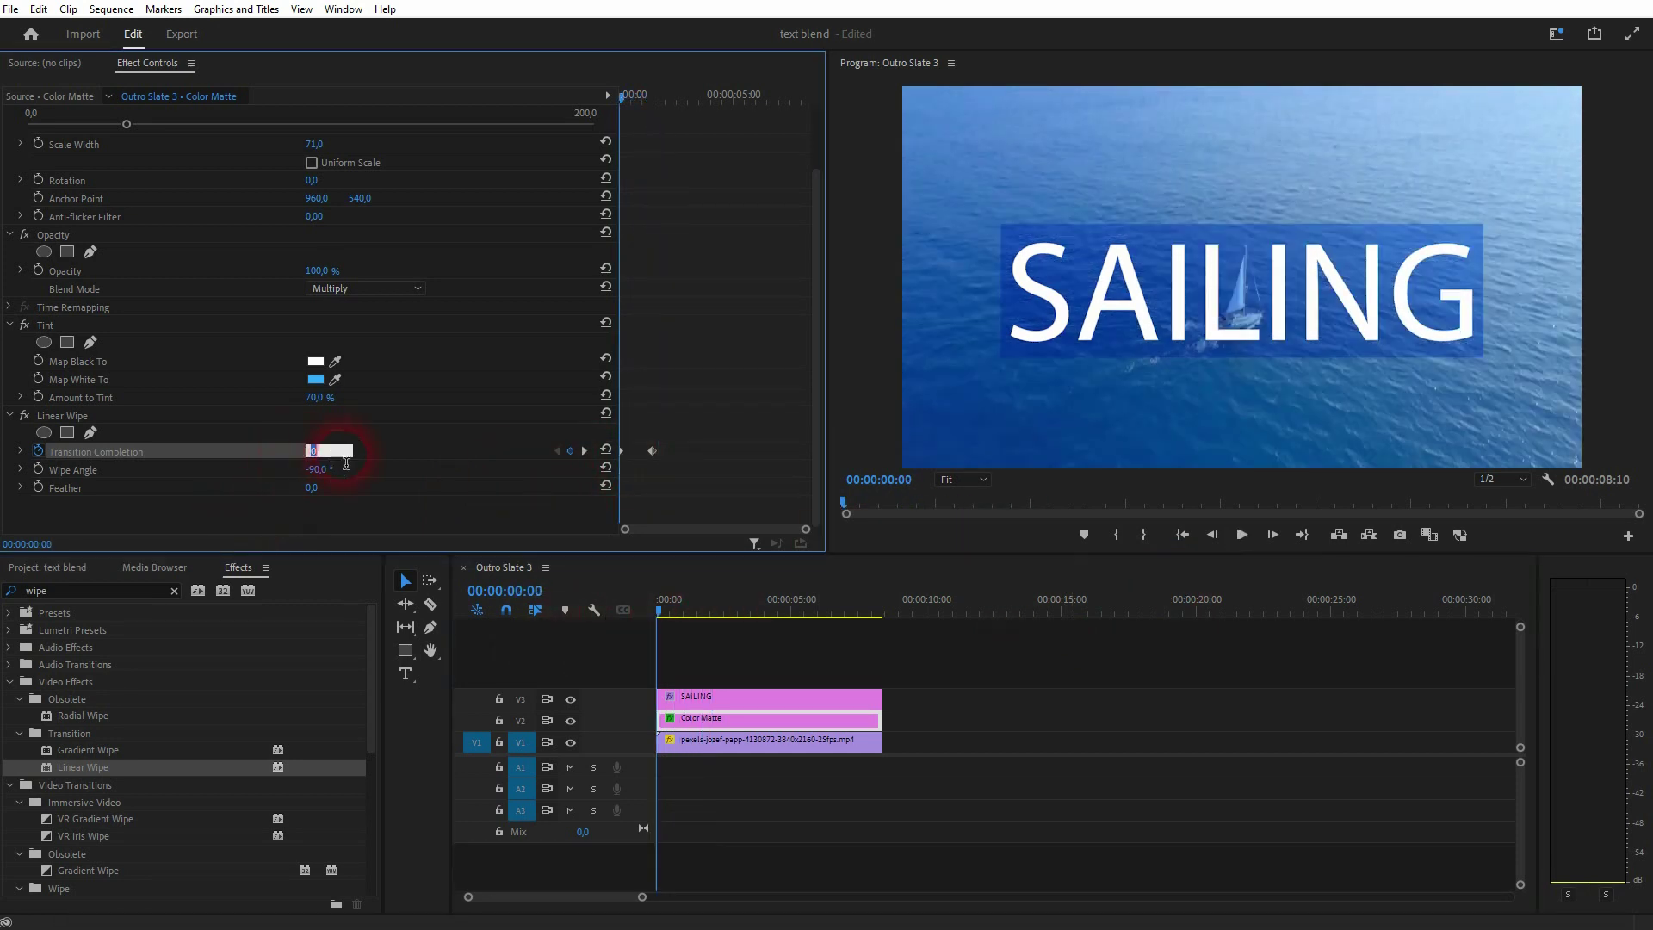
{"action": "type", "text": "100"}
{"action": "left_click", "coordinate": [587, 451]}
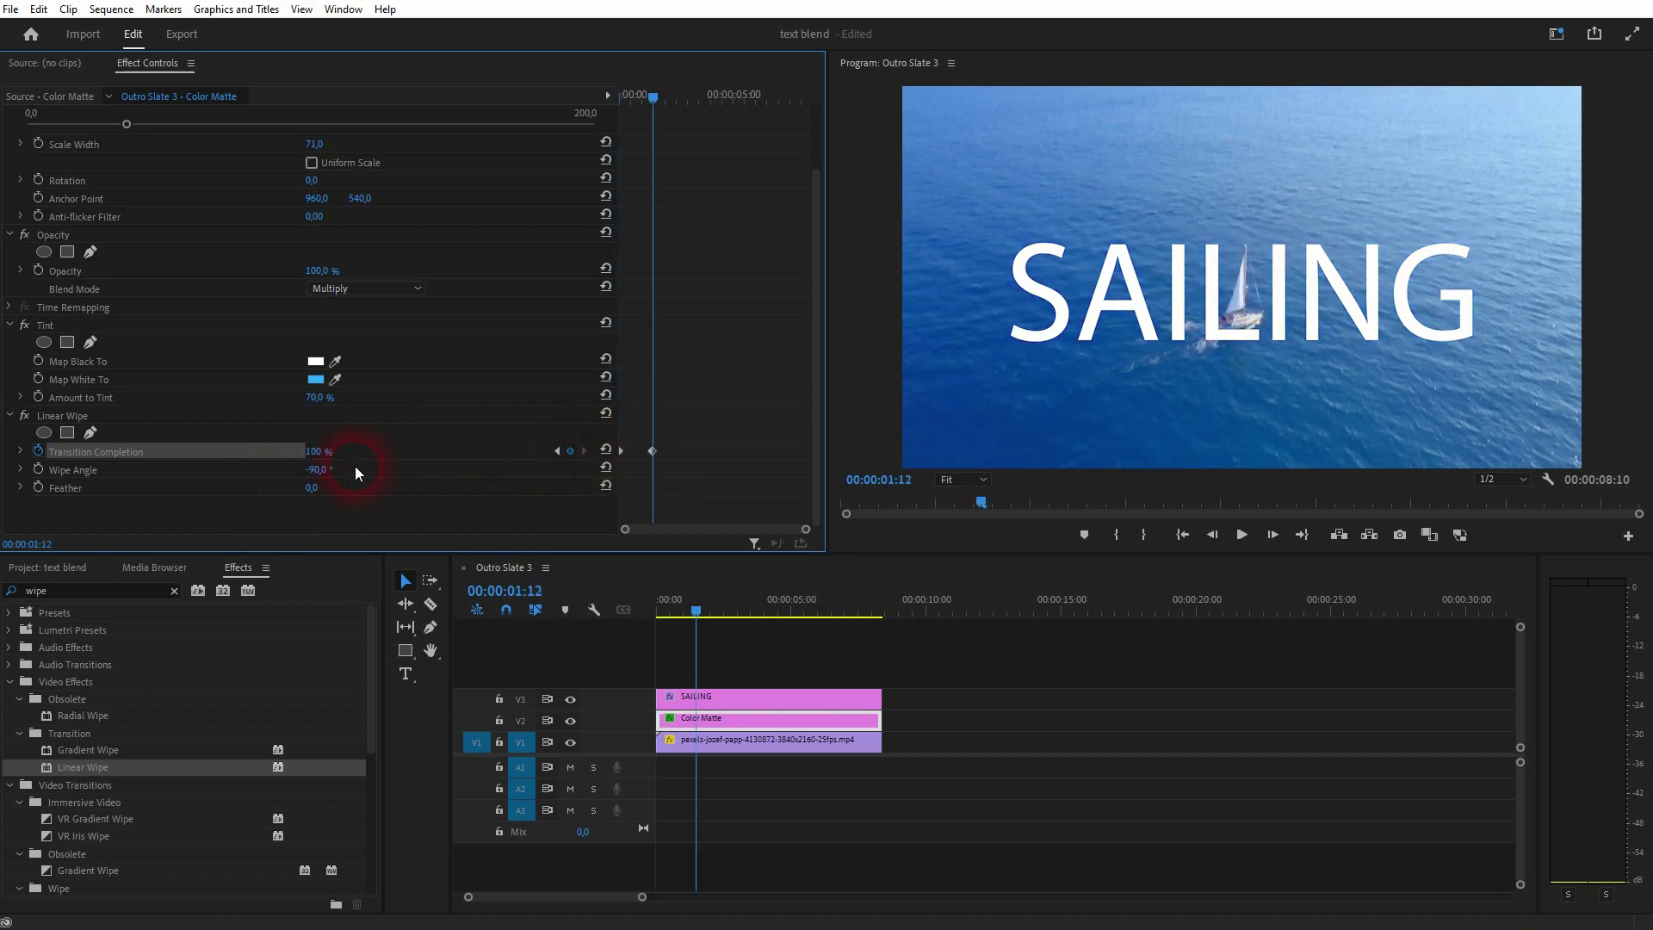
{"action": "left_click", "coordinate": [313, 451]}
{"action": "type", "text": "0"}
{"action": "key", "text": "Return"}
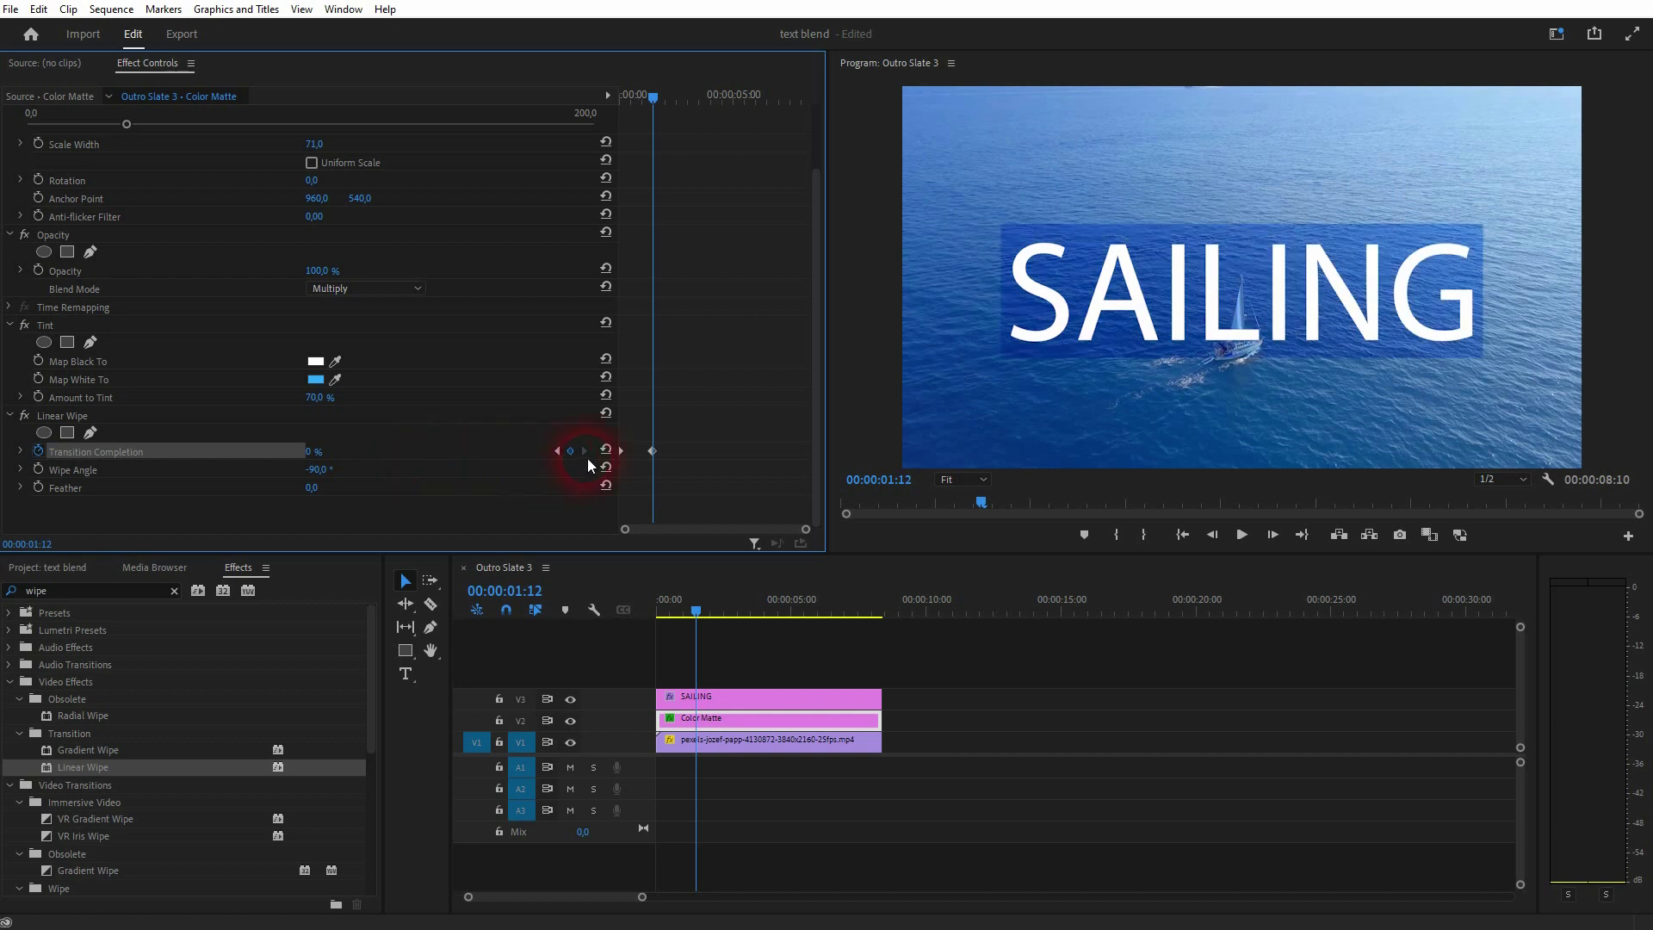
{"action": "left_click", "coordinate": [551, 450]}
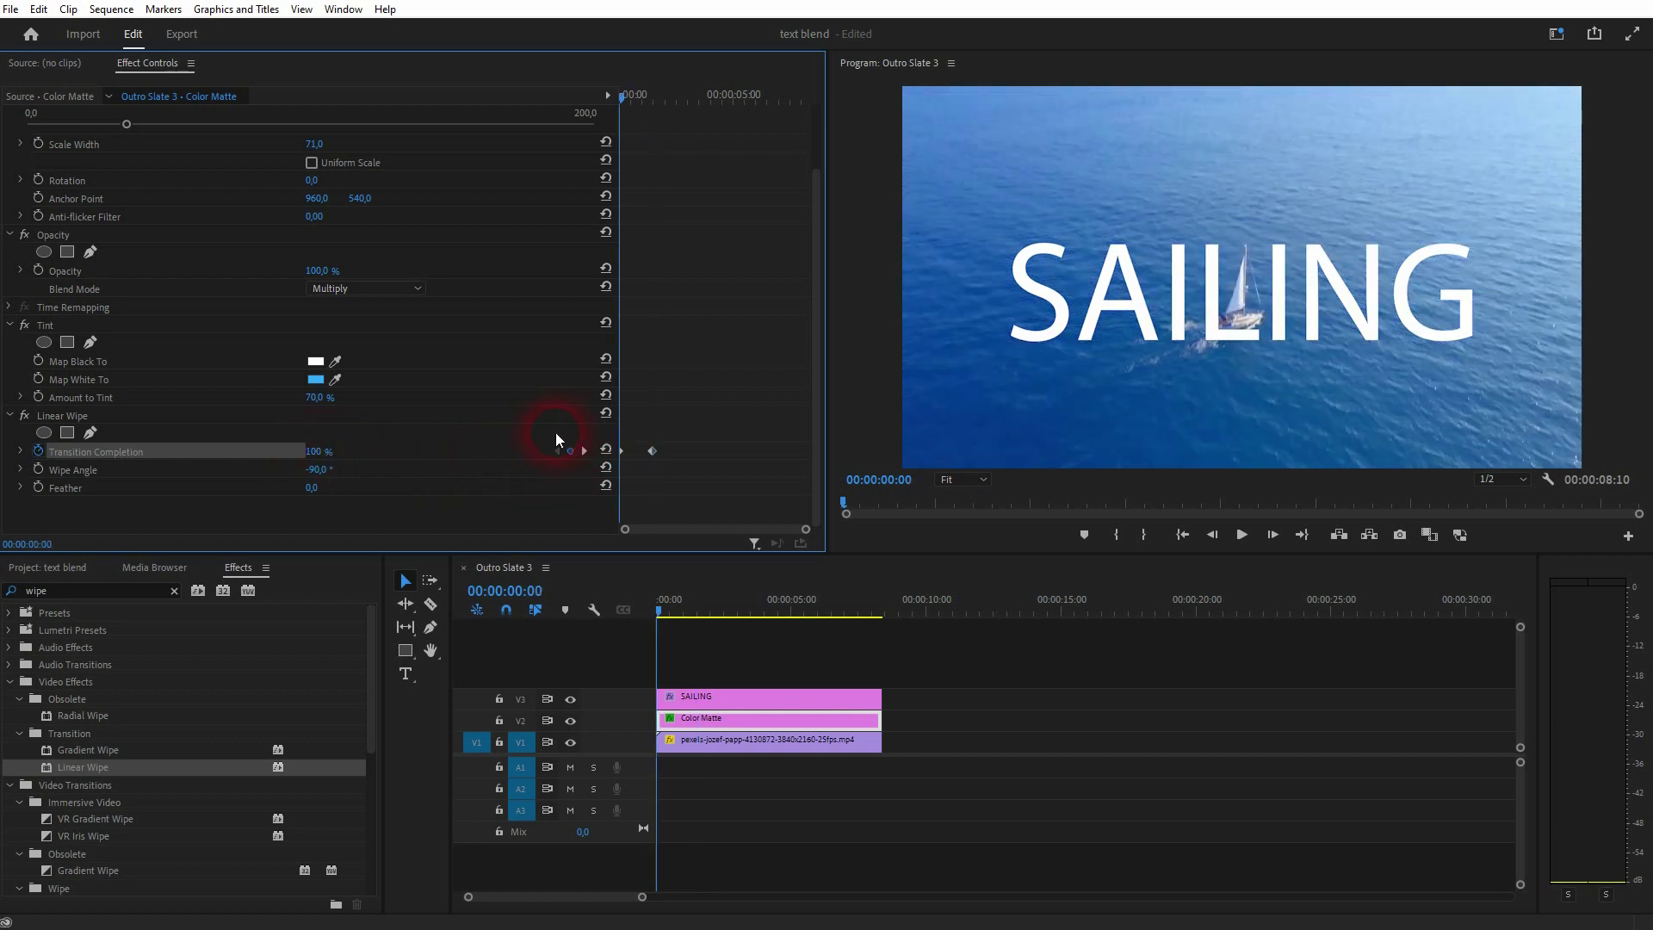
{"action": "left_click", "coordinate": [578, 447]}
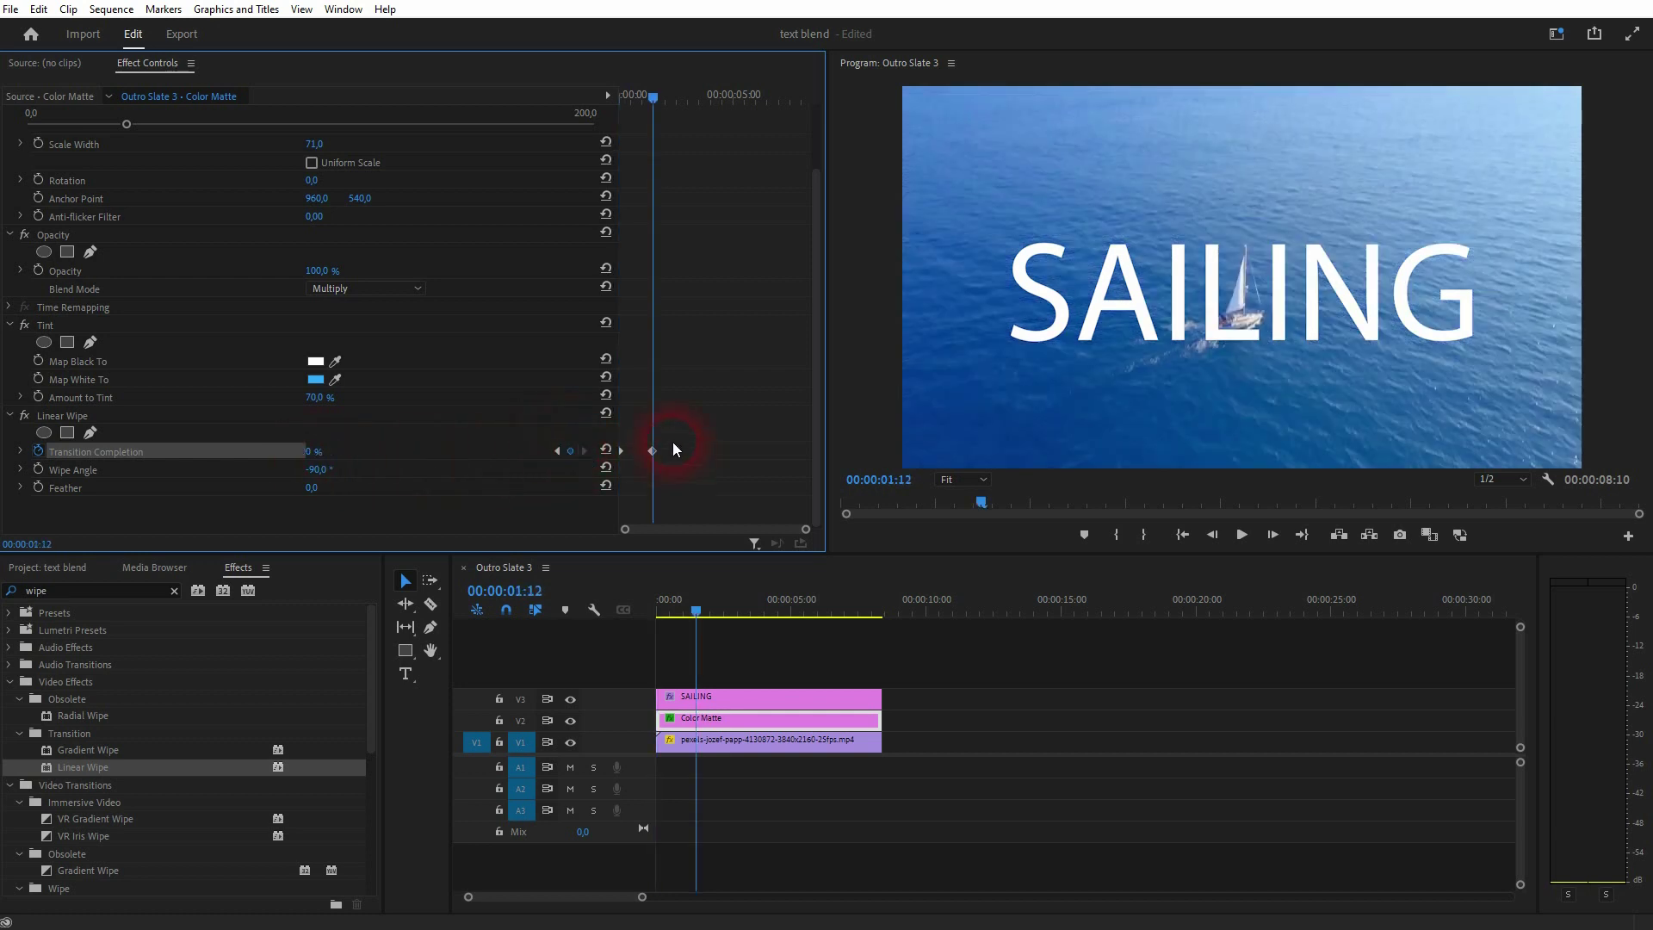
{"action": "left_click", "coordinate": [558, 450]}
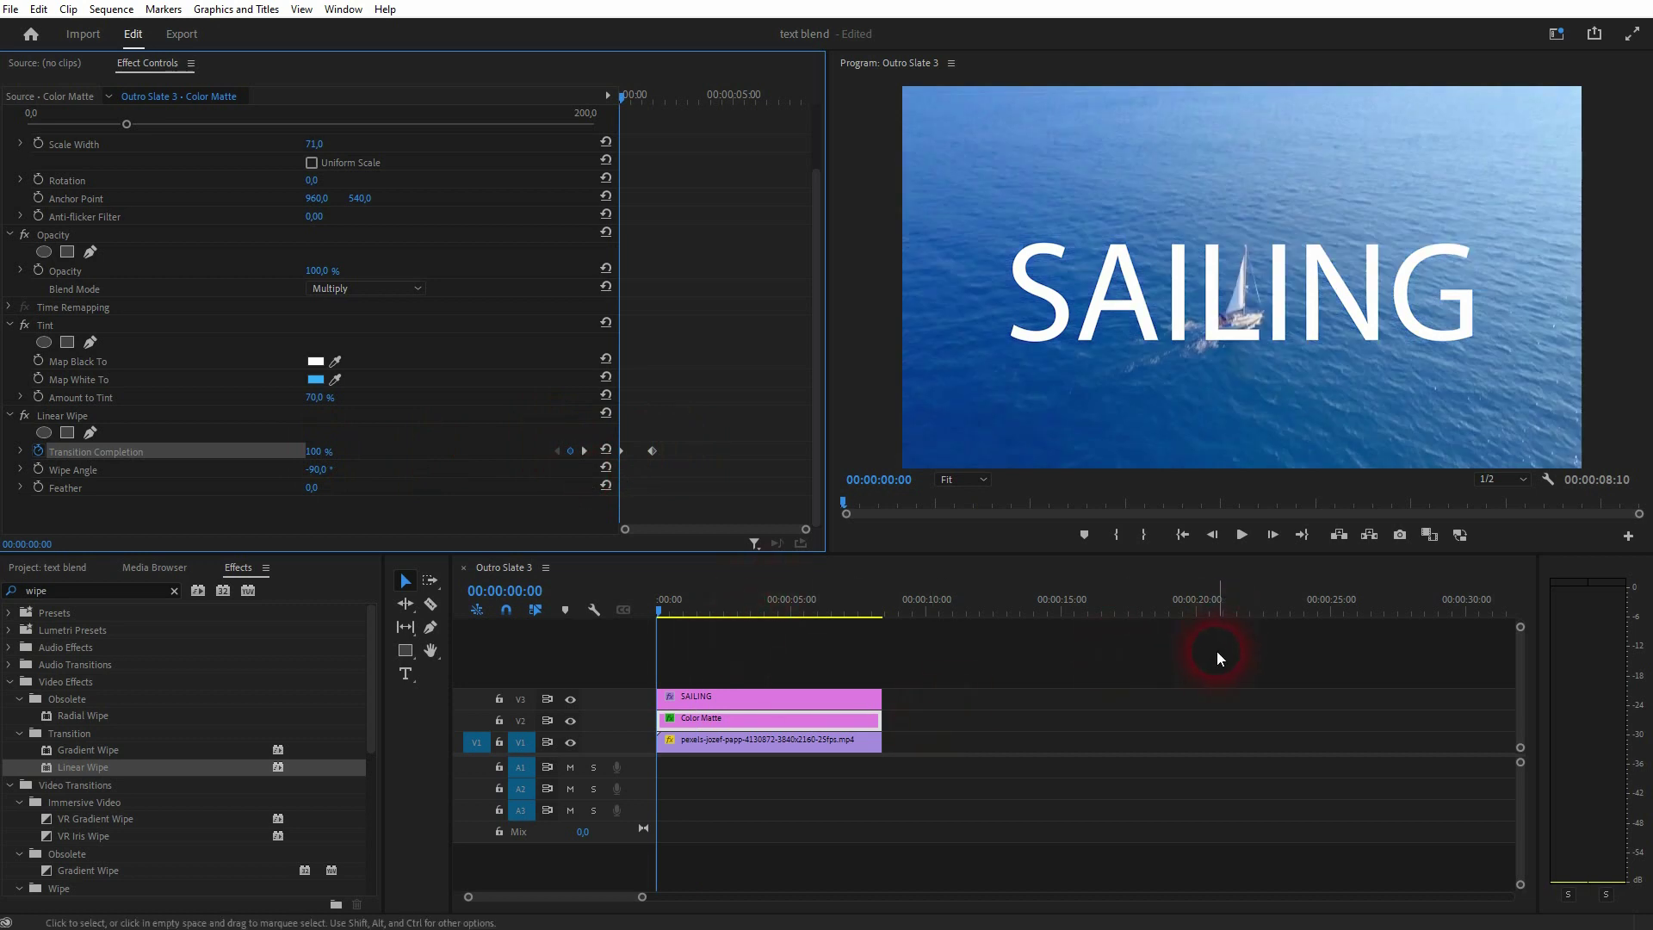
Keyframe a closing wipe on the Color Matte with Transition Completion at 0% at 00:00:05:11 and 100% at 00:00:06:18
{"action": "key", "text": "space"}
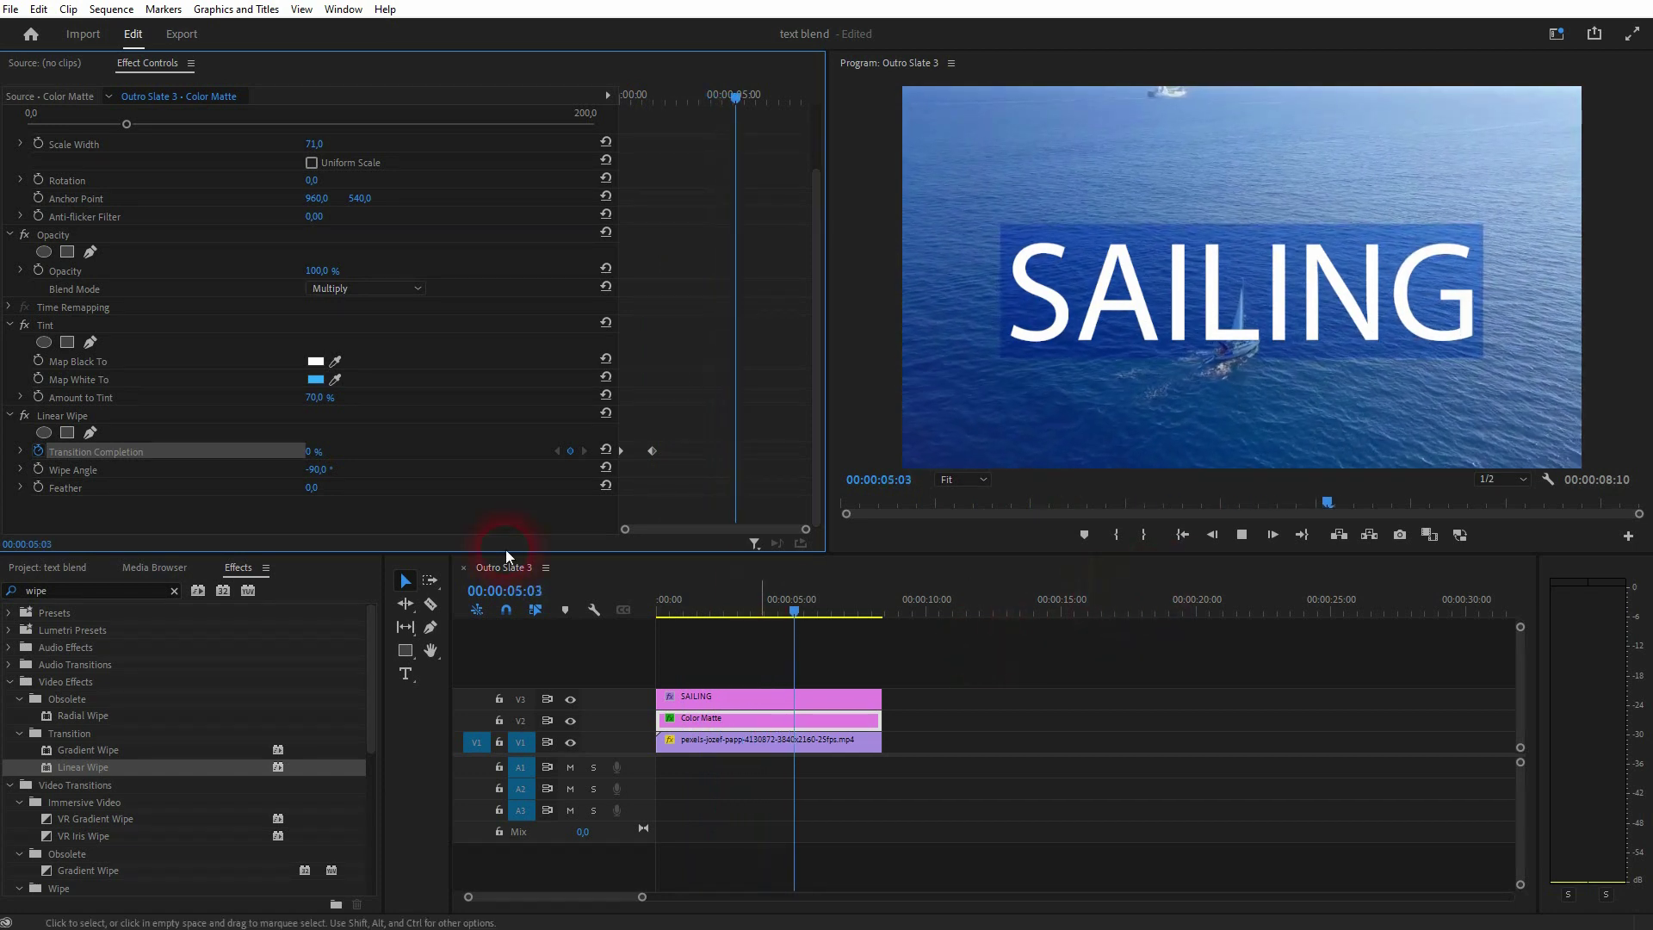
{"action": "key", "text": "space"}
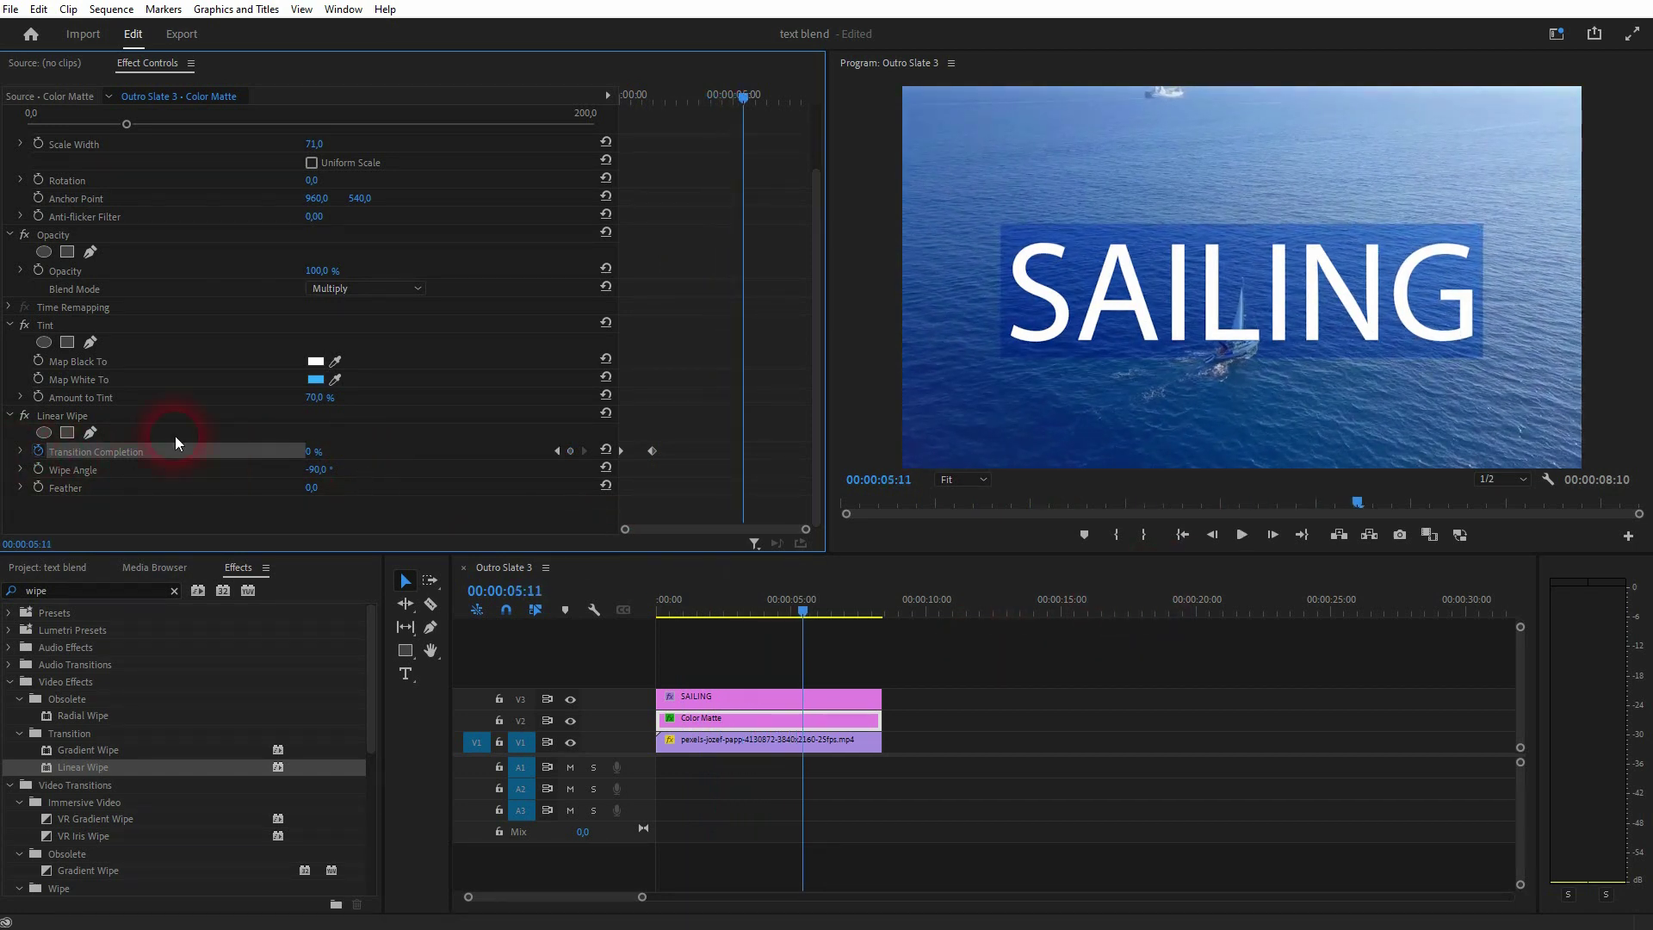
{"action": "left_click", "coordinate": [569, 451]}
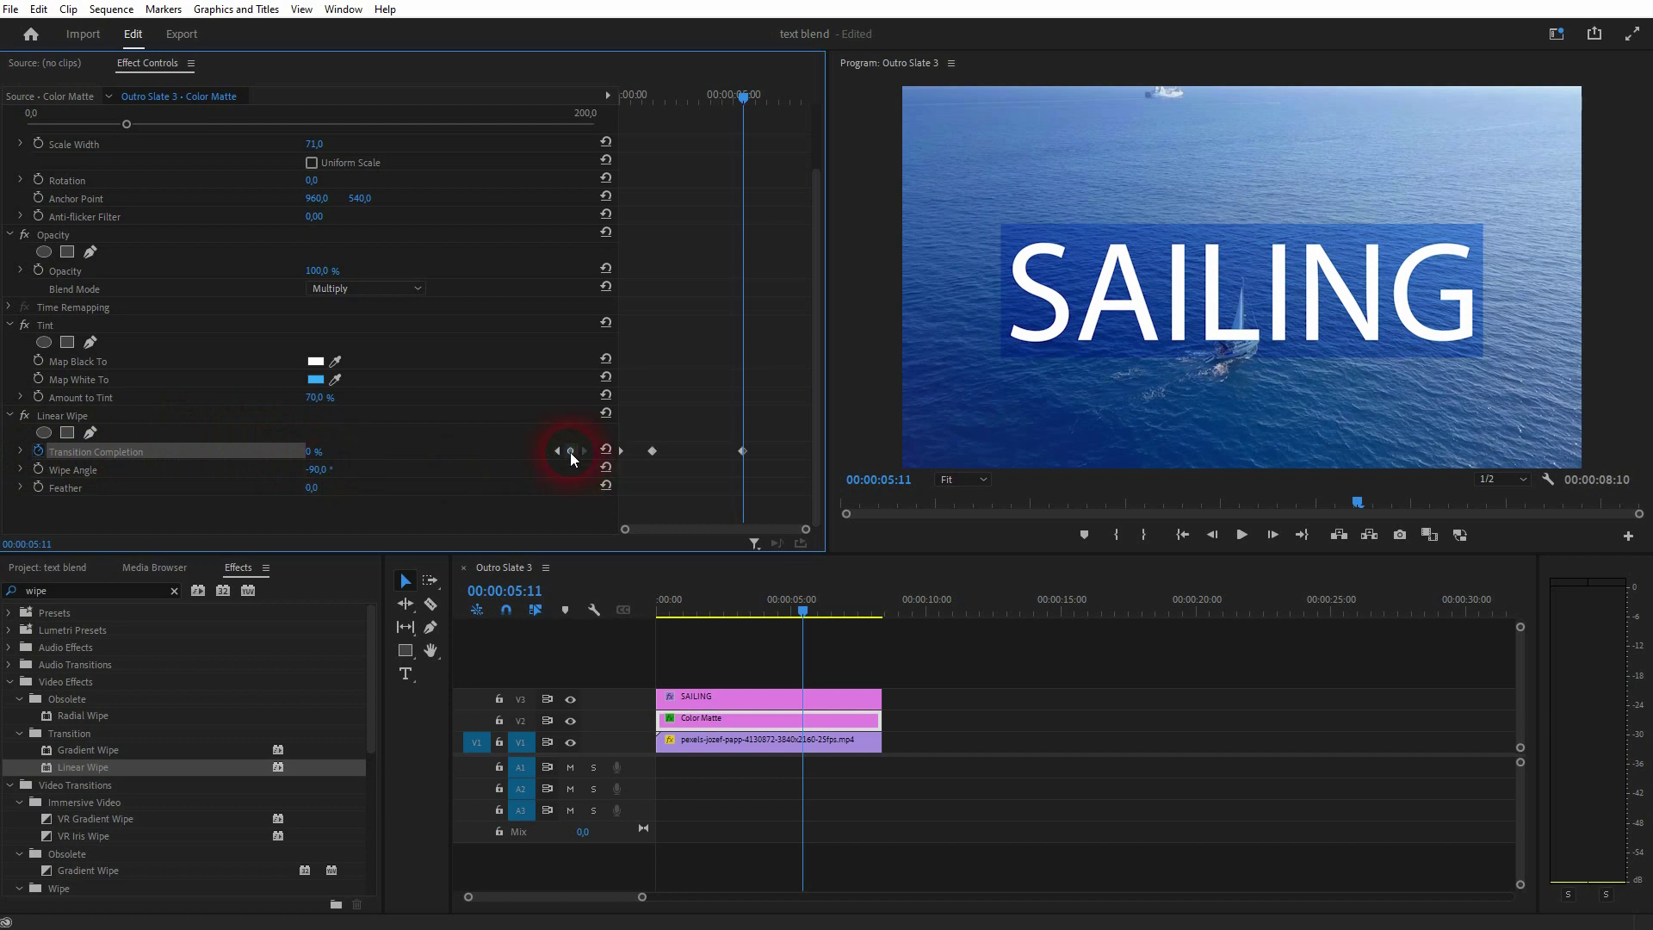
{"action": "key", "text": "space"}
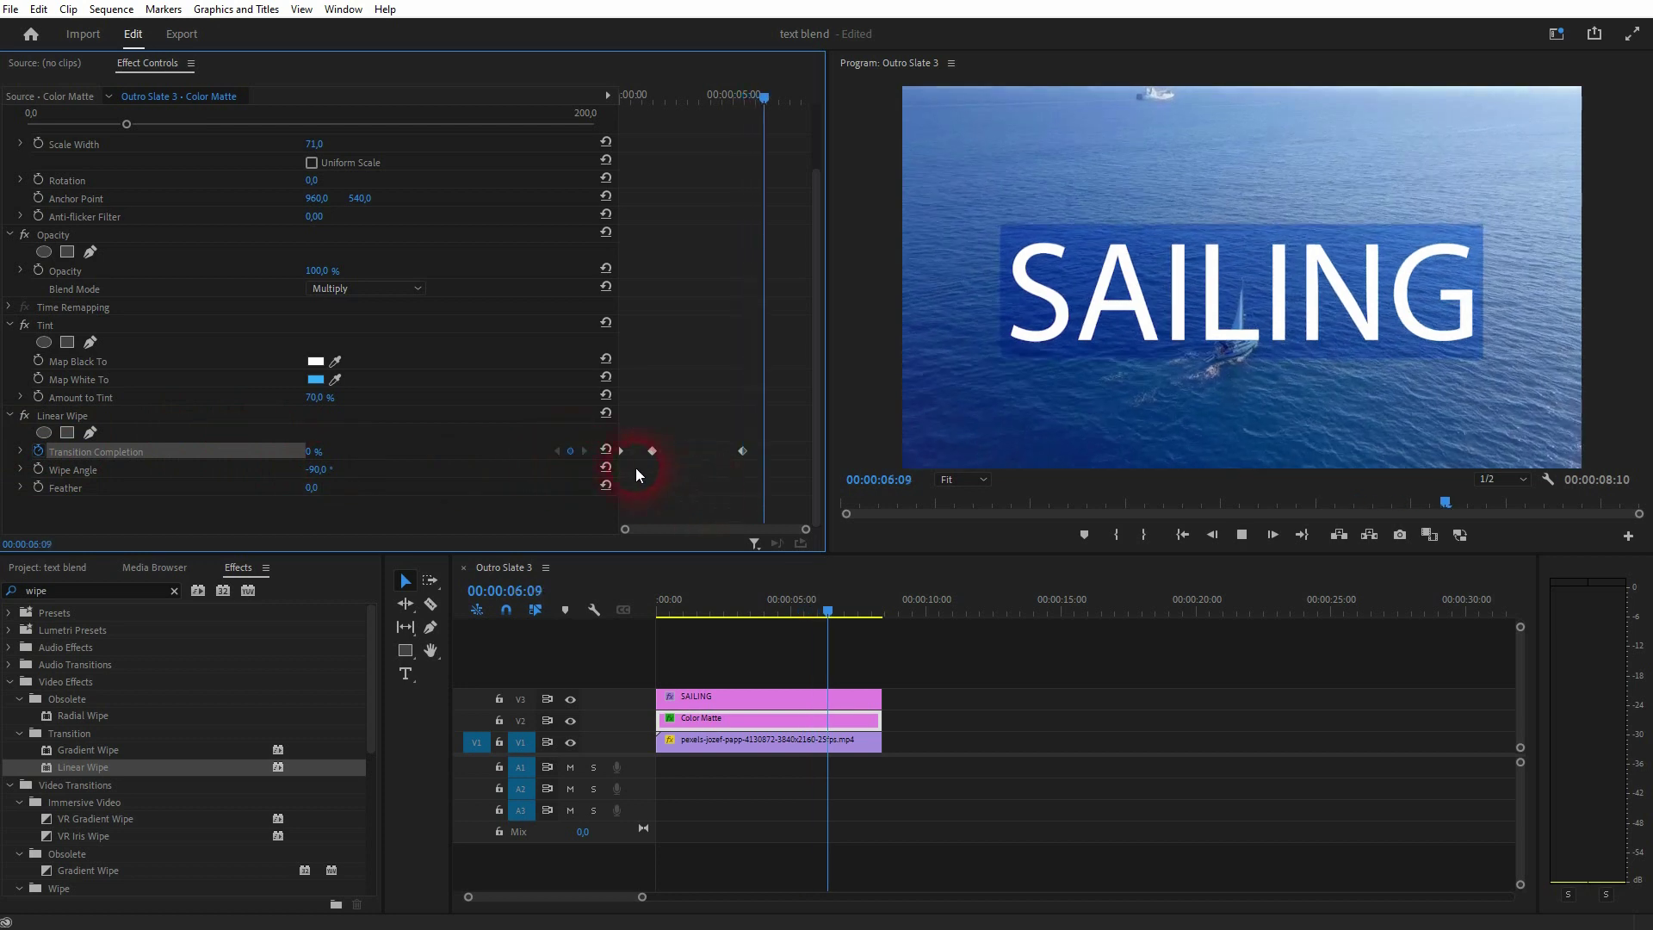
{"action": "key", "text": "space"}
{"action": "left_click", "coordinate": [318, 451]}
{"action": "type", "text": "100"}
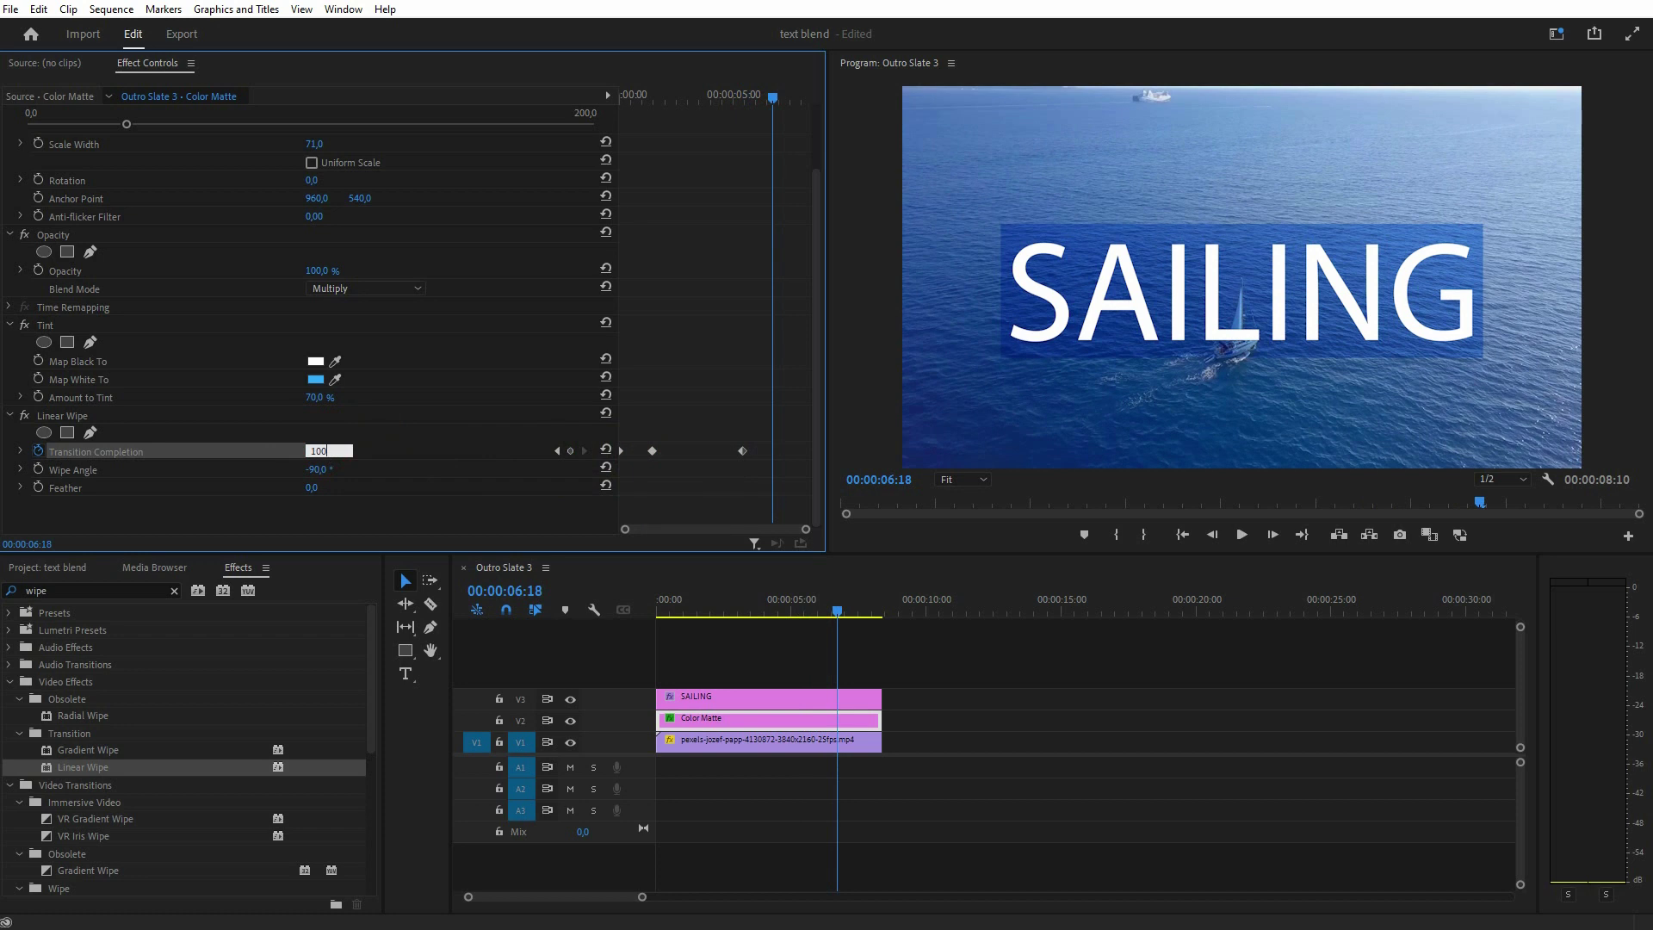
Play the sequence from 00:00:00:00 to review the Color Matte wiping in and out behind the SAILING title
{"action": "left_click", "coordinate": [783, 615]}
{"action": "key", "text": "Home"}
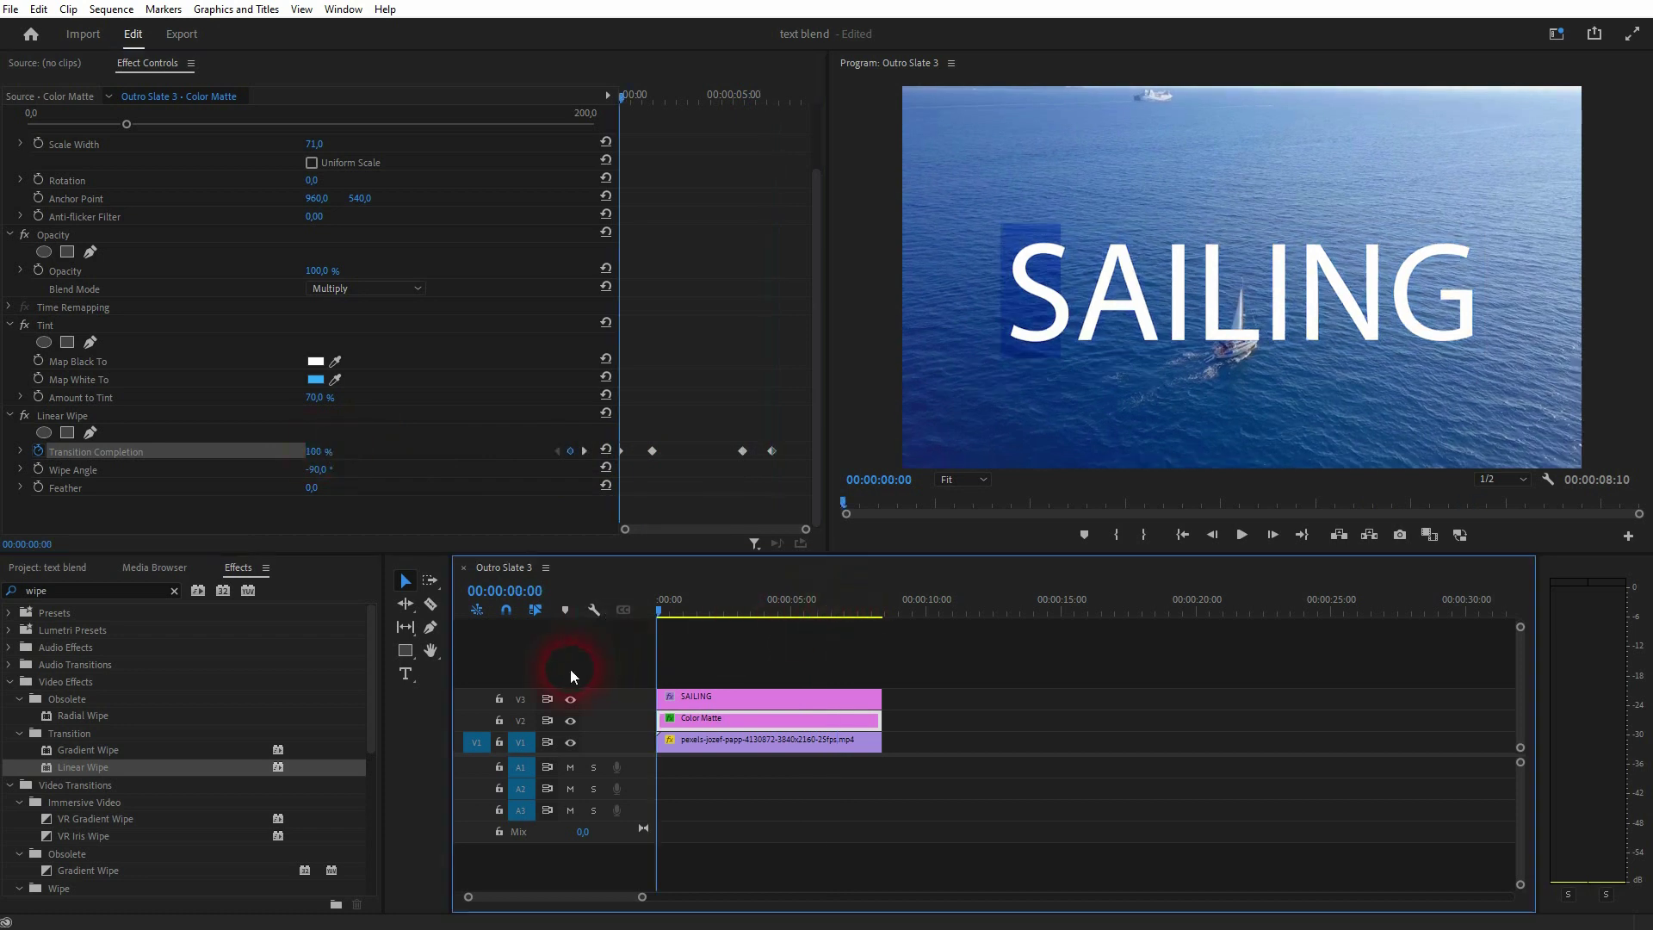
{"action": "key", "text": "space"}
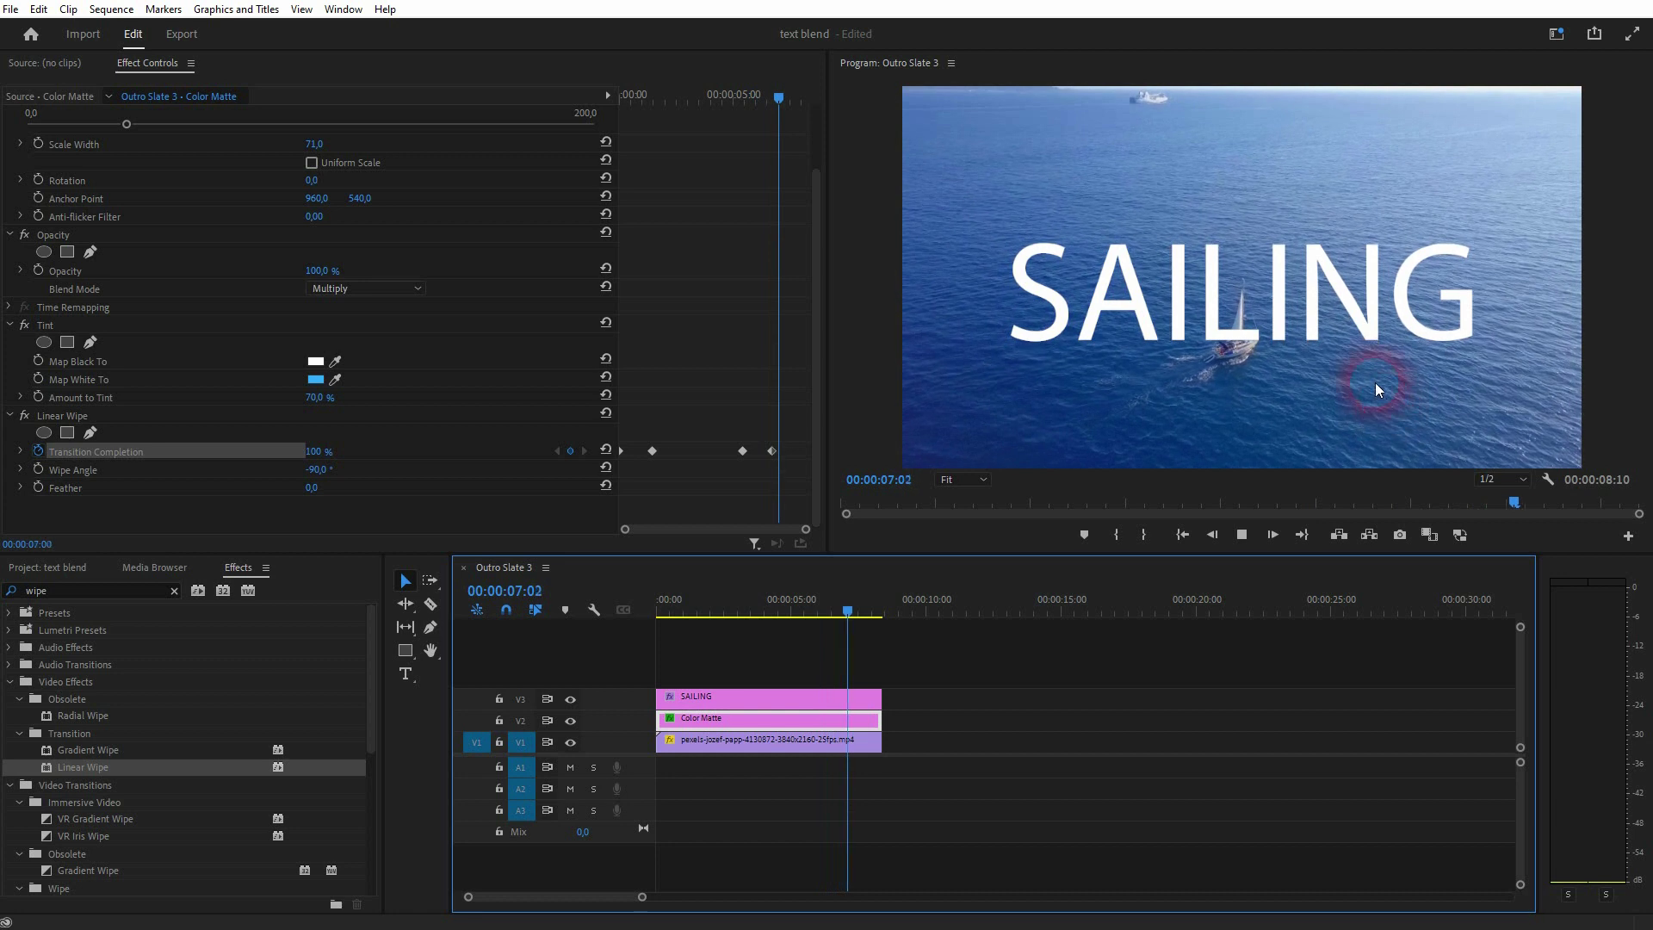
{"action": "key", "text": "space"}
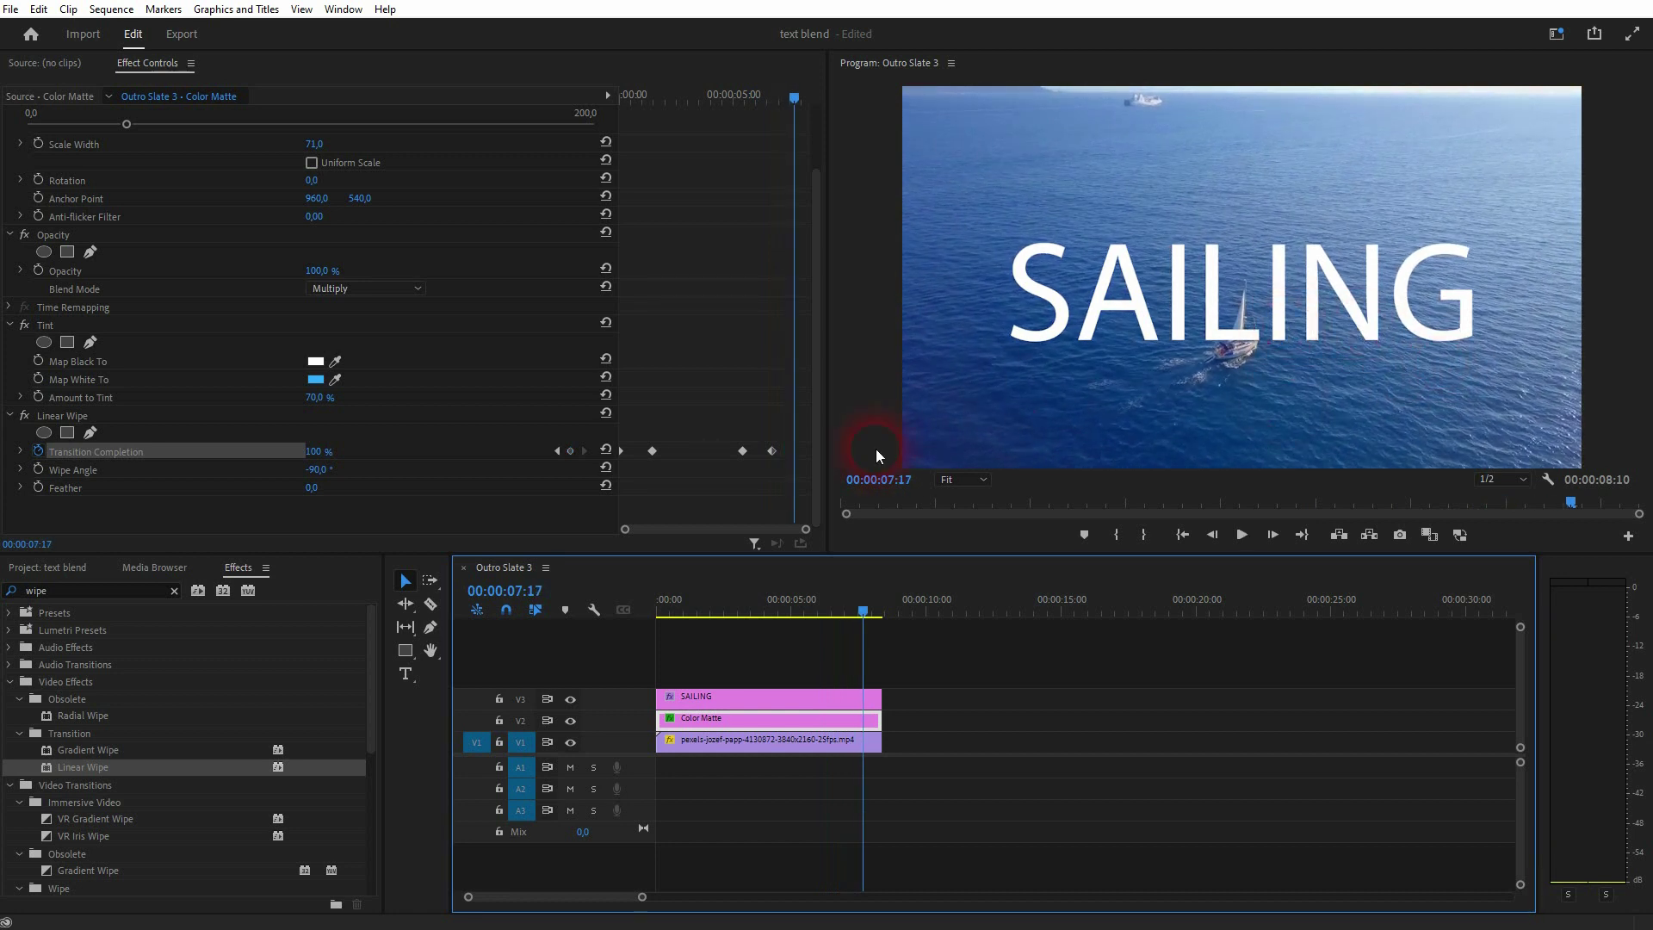
{"action": "left_click", "coordinate": [43, 324]}
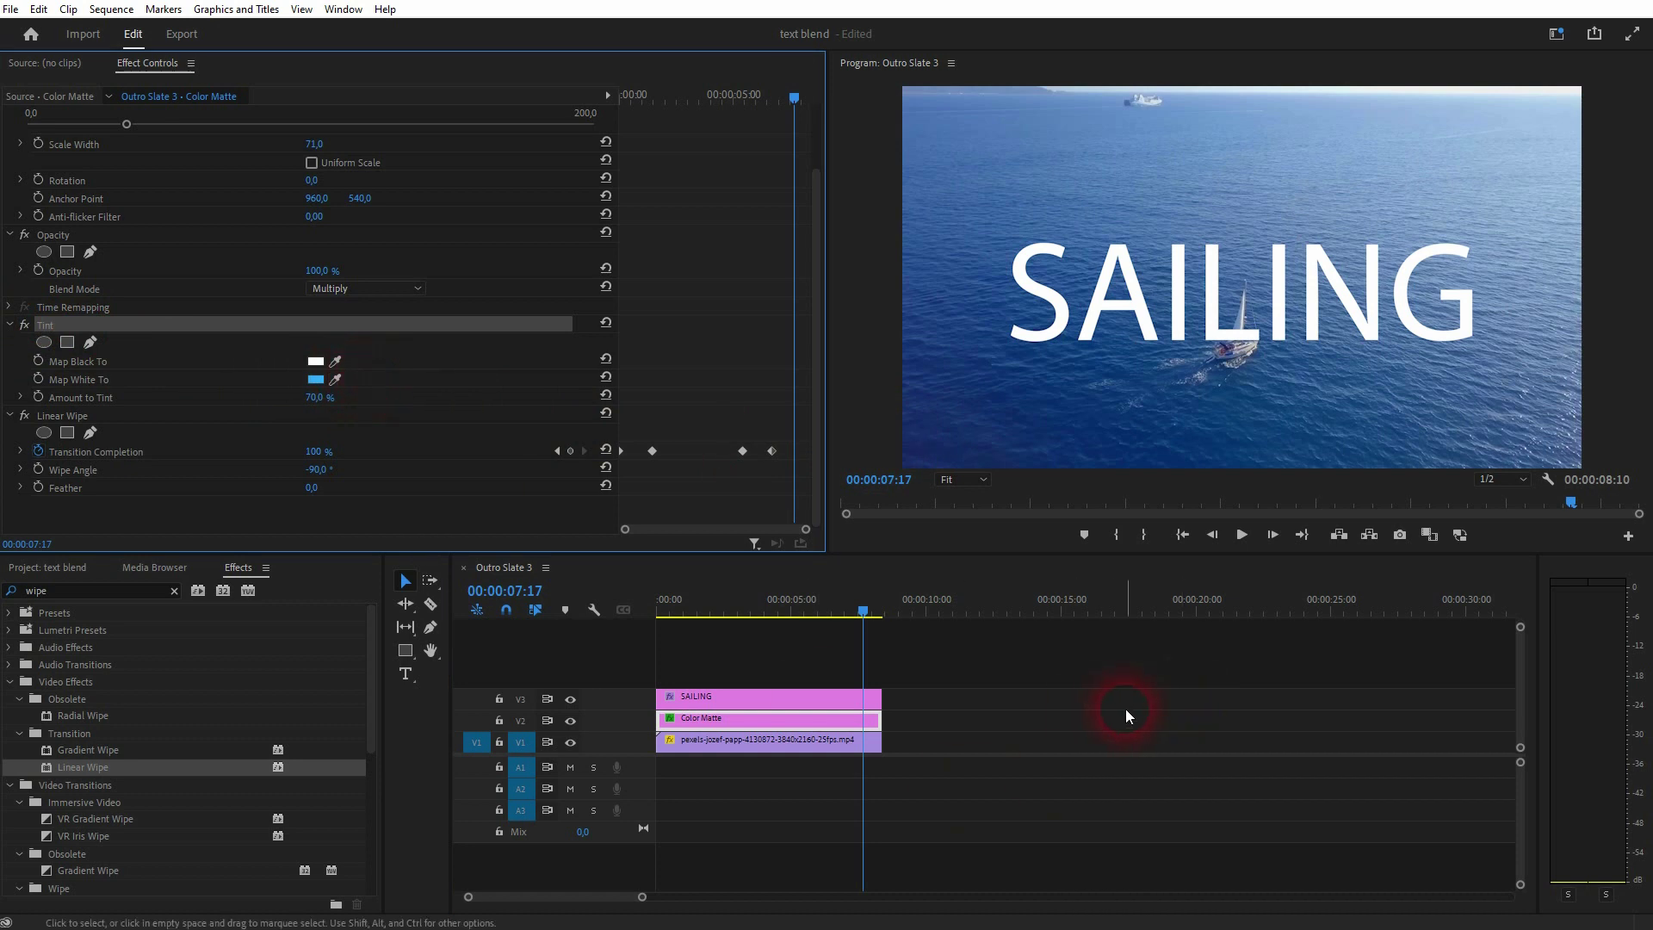
{"action": "left_click", "coordinate": [346, 291]}
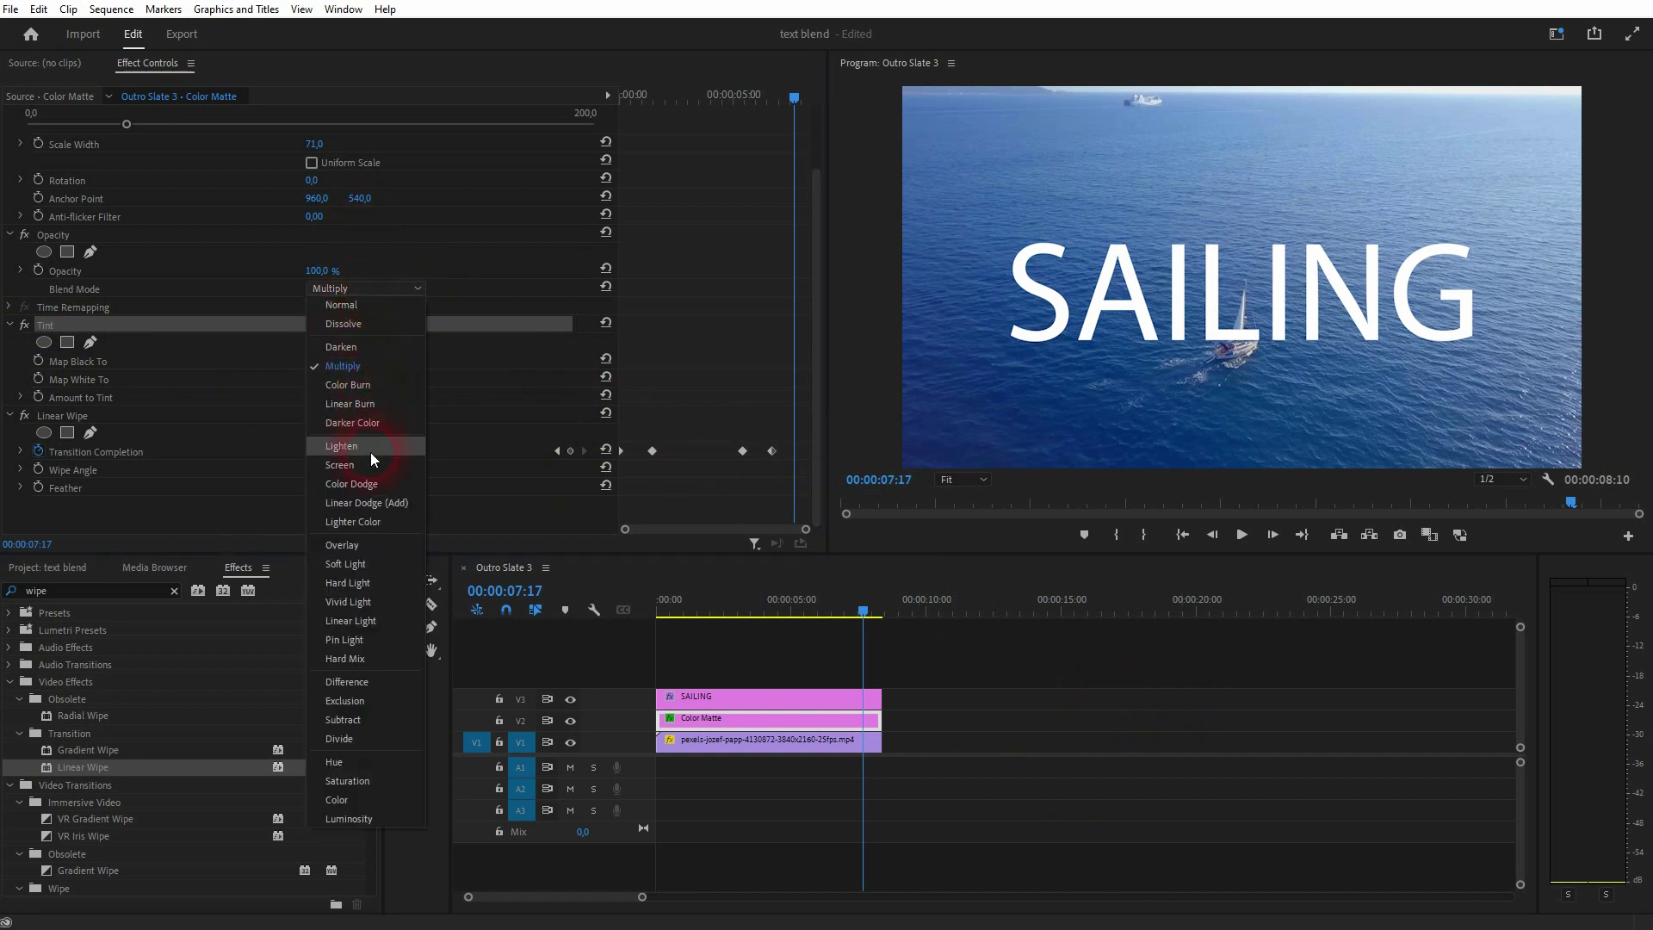
{"action": "left_click", "coordinate": [1201, 699]}
{"action": "left_click", "coordinate": [1155, 674]}
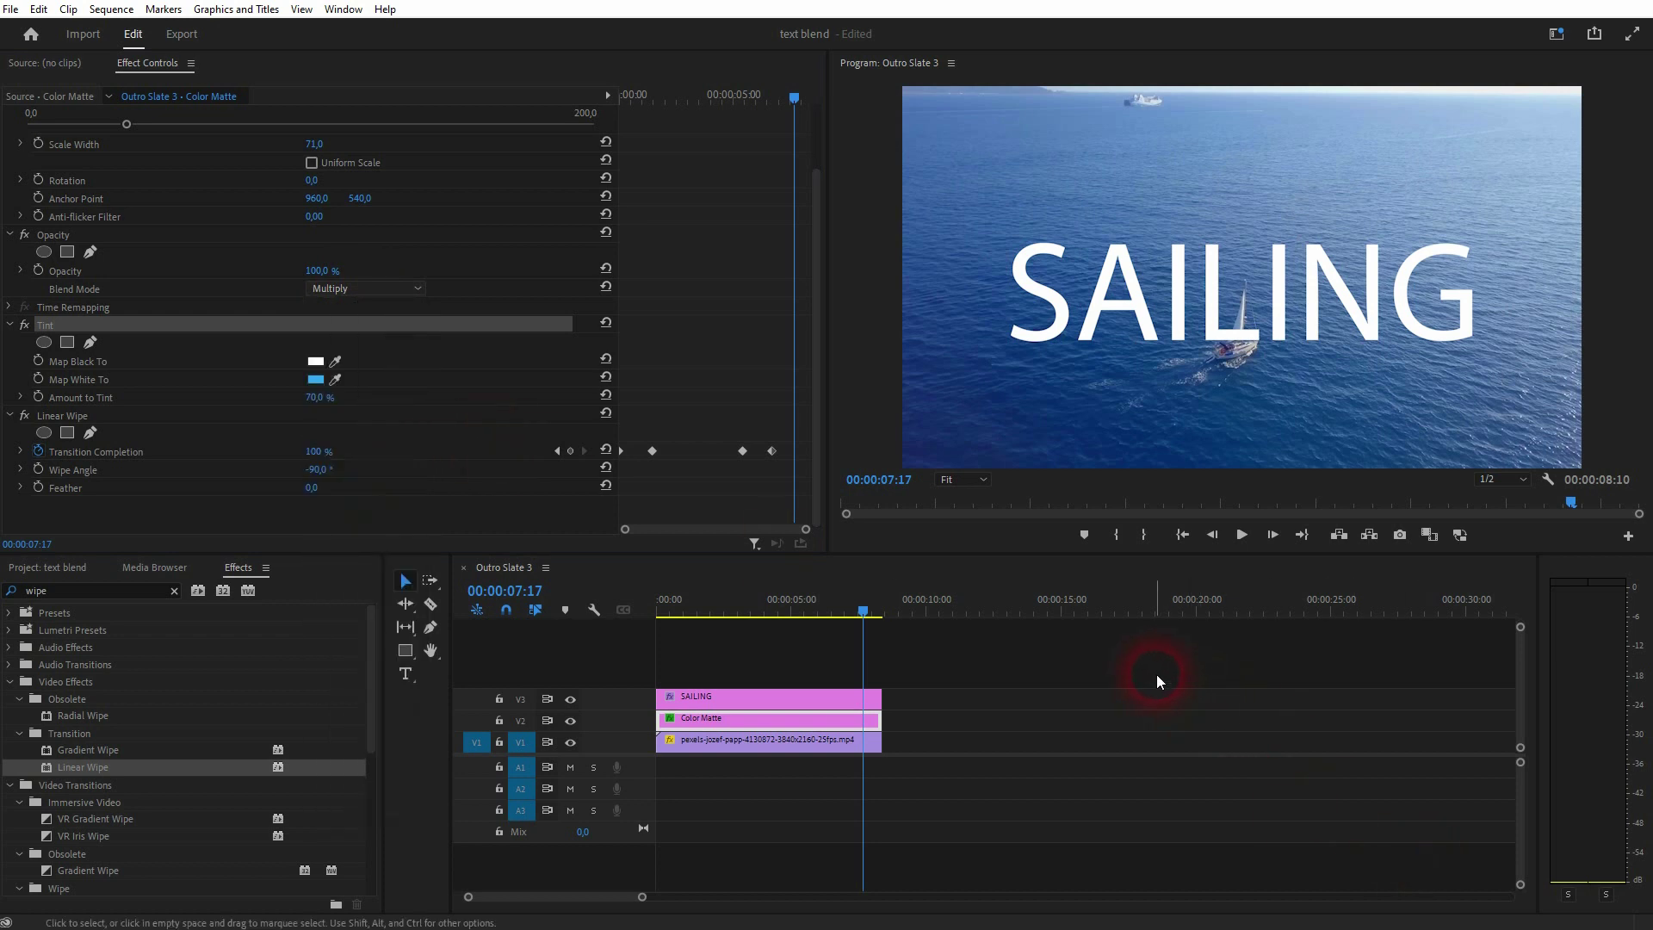